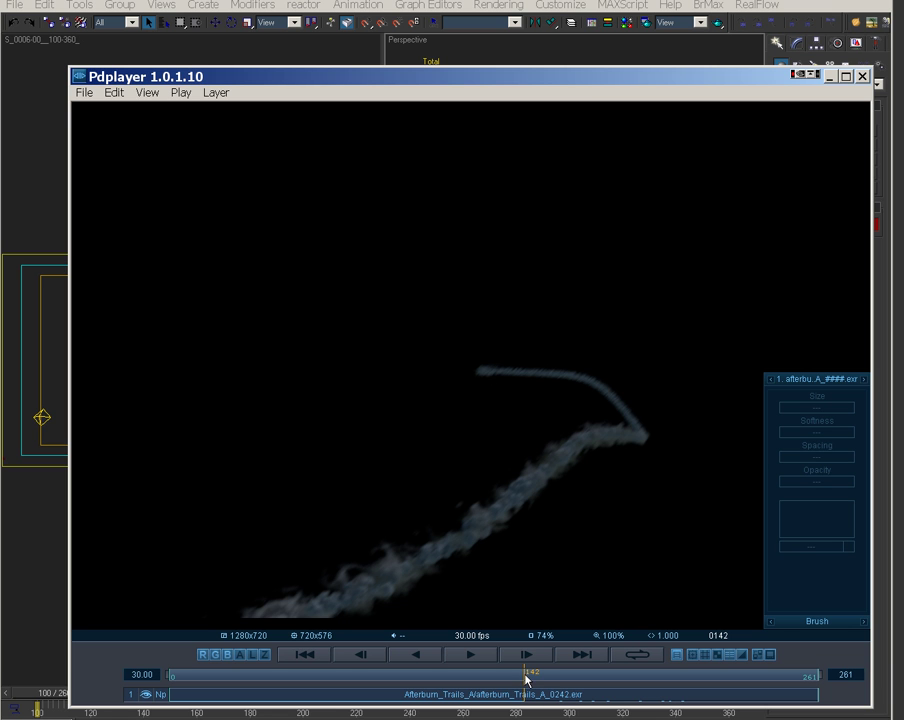
# Scrub and replay the Afterburn_Trails_A render sequence to examine the flame, the smoke build-up and the sharp turn of the trail
pyautogui.moveTo(527, 680); pyautogui.dragTo(439, 686)
pyautogui.moveTo(347, 686); pyautogui.dragTo(294, 680)
pyautogui.click(470, 655)
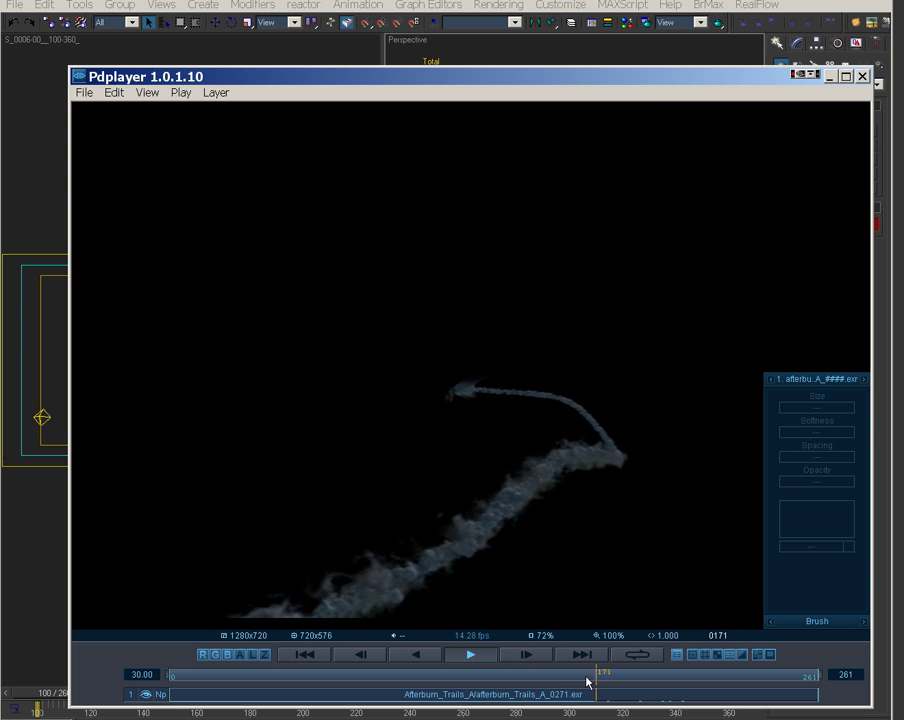
pyautogui.moveTo(570, 678)
pyautogui.mouseDown()
pyautogui.moveTo(325, 684)
pyautogui.moveTo(396, 692)
pyautogui.moveTo(513, 698)
pyautogui.moveTo(326, 661)
pyautogui.moveTo(360, 667)
pyautogui.moveTo(315, 670)
pyautogui.moveTo(446, 684)
pyautogui.moveTo(422, 672)
pyautogui.moveTo(306, 663)
pyautogui.moveTo(416, 666)
pyautogui.moveTo(409, 668)
pyautogui.mouseUp()
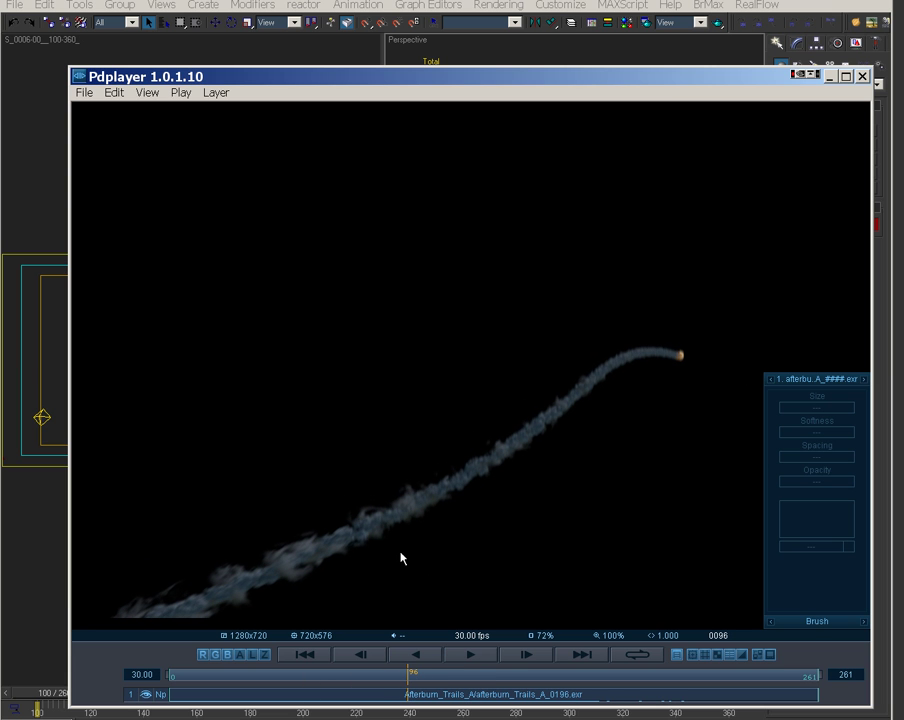
pyautogui.moveTo(399, 674); pyautogui.dragTo(324, 675)
pyautogui.click(470, 656)
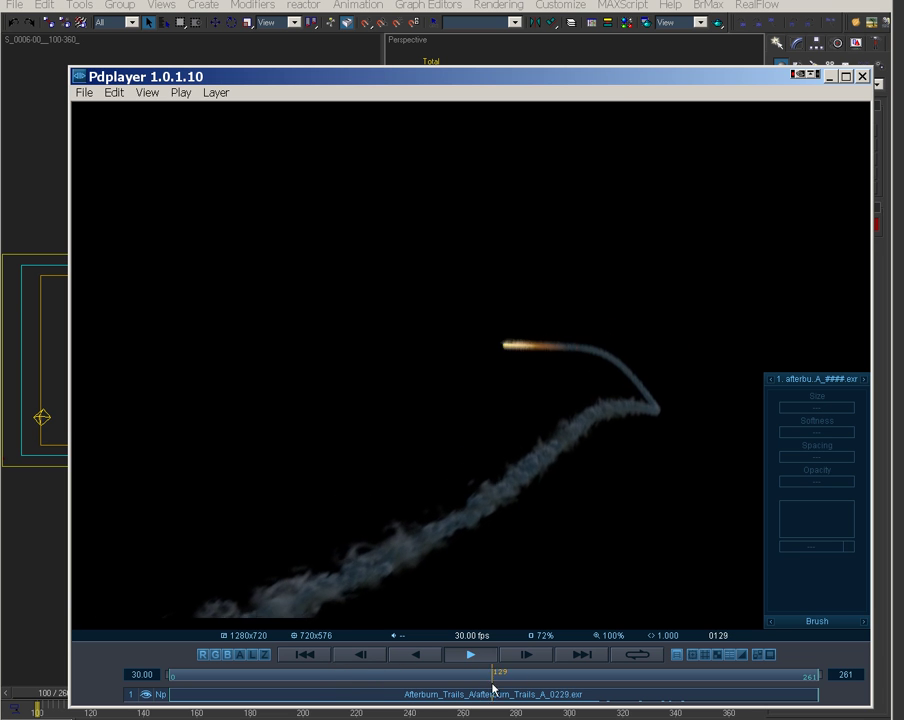
pyautogui.moveTo(495, 688)
pyautogui.mouseDown()
pyautogui.moveTo(531, 688)
pyautogui.moveTo(414, 712)
pyautogui.moveTo(303, 650)
pyautogui.moveTo(378, 655)
pyautogui.moveTo(432, 710)
pyautogui.moveTo(458, 651)
pyautogui.moveTo(433, 676)
pyautogui.moveTo(440, 672)
pyautogui.moveTo(276, 654)
pyautogui.moveTo(372, 706)
pyautogui.moveTo(404, 652)
pyautogui.moveTo(418, 656)
pyautogui.mouseUp()
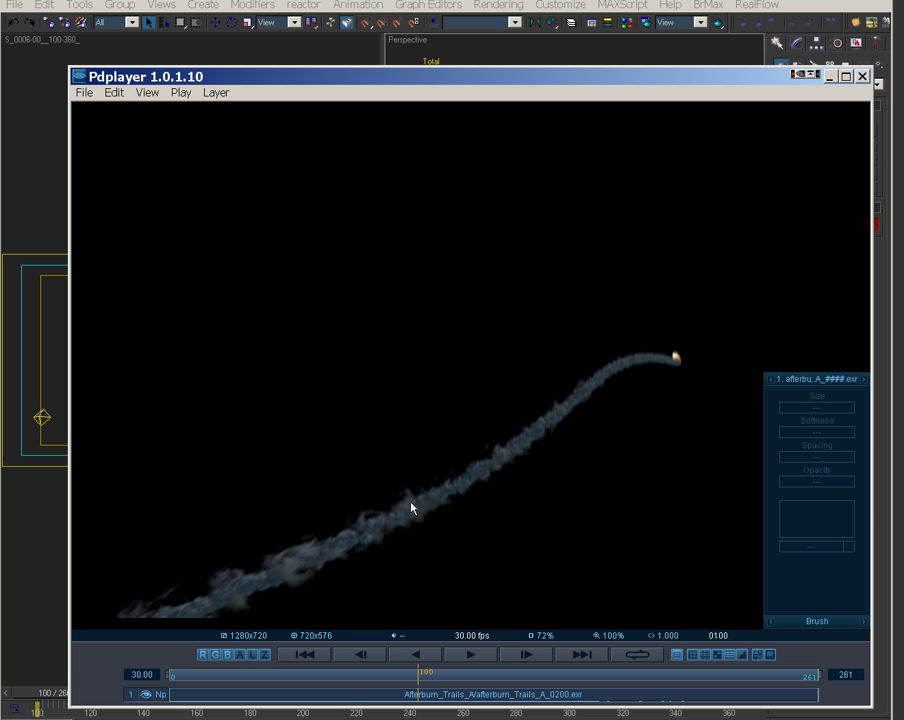
pyautogui.moveTo(420, 671)
pyautogui.mouseDown()
pyautogui.moveTo(448, 690)
pyautogui.moveTo(541, 698)
pyautogui.moveTo(298, 672)
pyautogui.moveTo(446, 684)
pyautogui.moveTo(380, 666)
pyautogui.moveTo(563, 709)
pyautogui.moveTo(418, 692)
pyautogui.moveTo(355, 672)
pyautogui.moveTo(460, 698)
pyautogui.moveTo(620, 712)
pyautogui.moveTo(575, 690)
pyautogui.moveTo(404, 672)
pyautogui.moveTo(545, 686)
pyautogui.moveTo(609, 674)
pyautogui.moveTo(322, 664)
pyautogui.moveTo(456, 660)
pyautogui.moveTo(541, 678)
pyautogui.moveTo(611, 676)
pyautogui.moveTo(498, 666)
pyautogui.moveTo(391, 672)
pyautogui.moveTo(527, 690)
pyautogui.moveTo(456, 678)
pyautogui.moveTo(493, 678)
pyautogui.mouseUp()
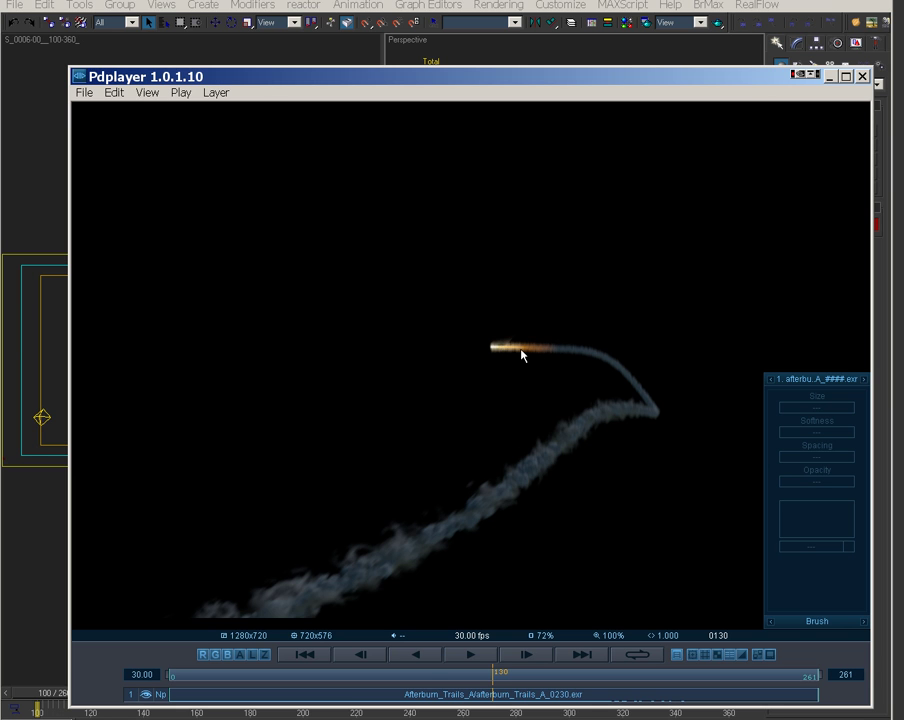
pyautogui.moveTo(498, 677)
pyautogui.mouseDown()
pyautogui.moveTo(800, 698)
pyautogui.moveTo(578, 666)
pyautogui.moveTo(668, 690)
pyautogui.moveTo(483, 653)
pyautogui.mouseUp()
pyautogui.click(483, 653)
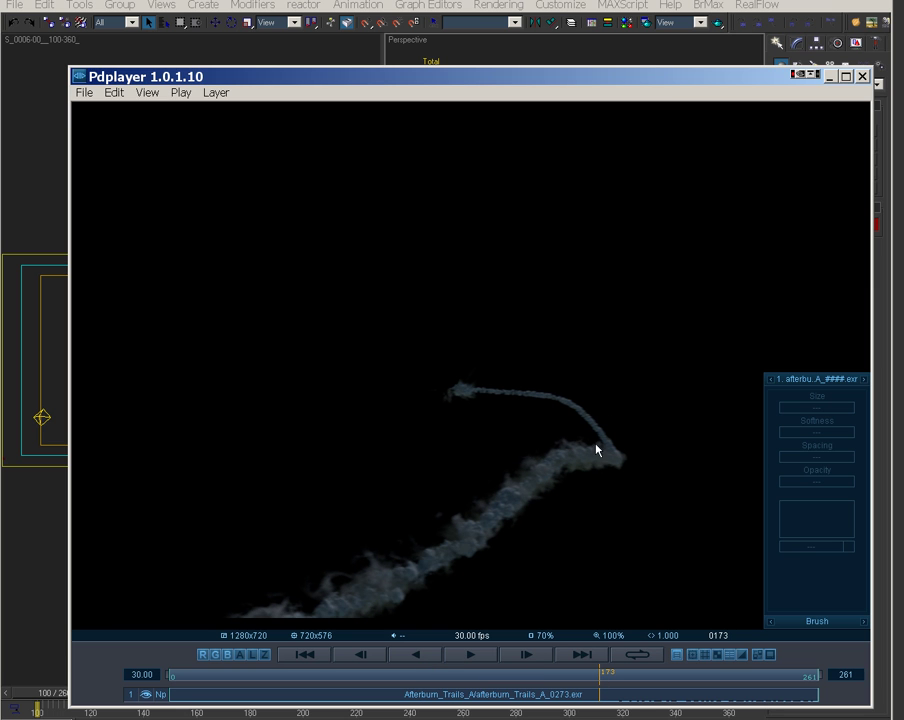
pyautogui.moveTo(598, 684)
pyautogui.mouseDown()
pyautogui.moveTo(356, 676)
pyautogui.moveTo(444, 666)
pyautogui.moveTo(537, 688)
pyautogui.moveTo(324, 652)
pyautogui.moveTo(343, 660)
pyautogui.mouseUp()
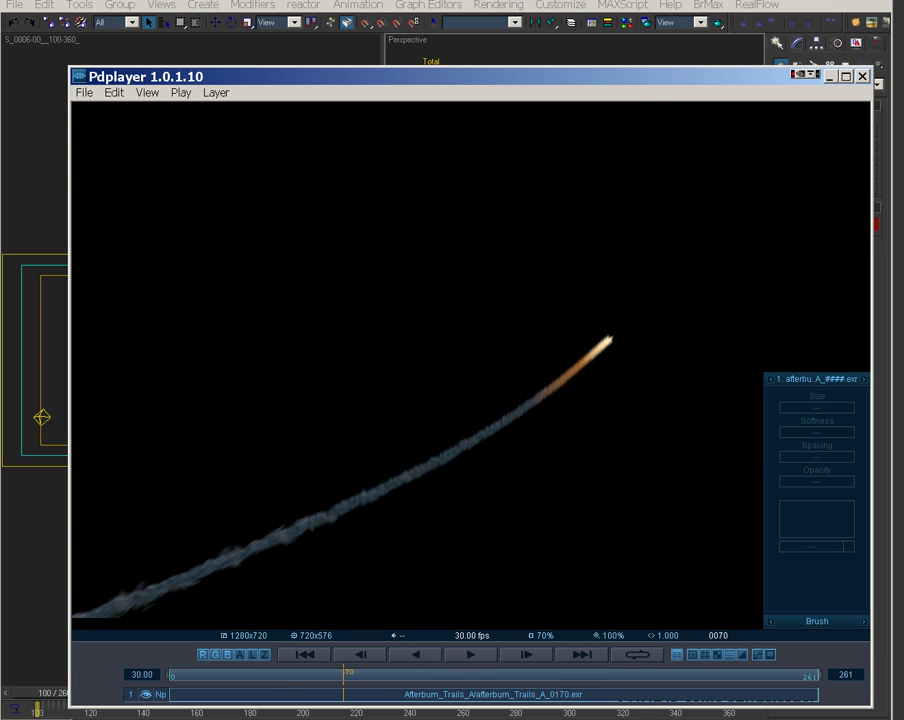
# Close the render player and enlarge the Thinking01 window over the viewports so its full node network area is accessible
pyautogui.click(863, 77)
pyautogui.moveTo(475, 86); pyautogui.dragTo(445, 71)
pyautogui.moveTo(744, 76); pyautogui.dragTo(728, 93)
pyautogui.click(815, 80)
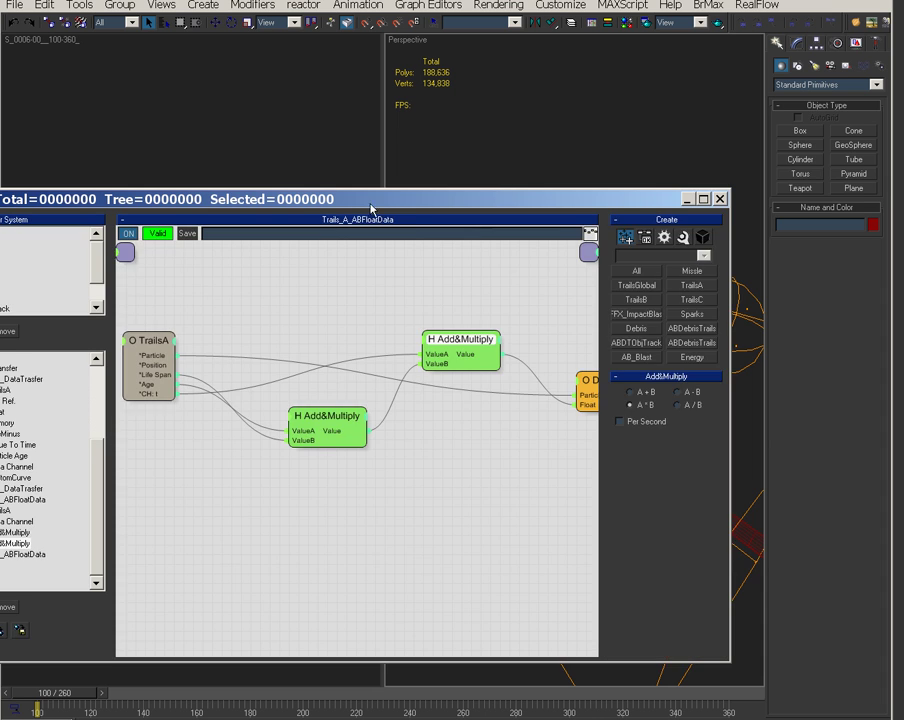
pyautogui.moveTo(365, 209); pyautogui.dragTo(480, 28)
pyautogui.moveTo(506, 482); pyautogui.dragTo(506, 712)
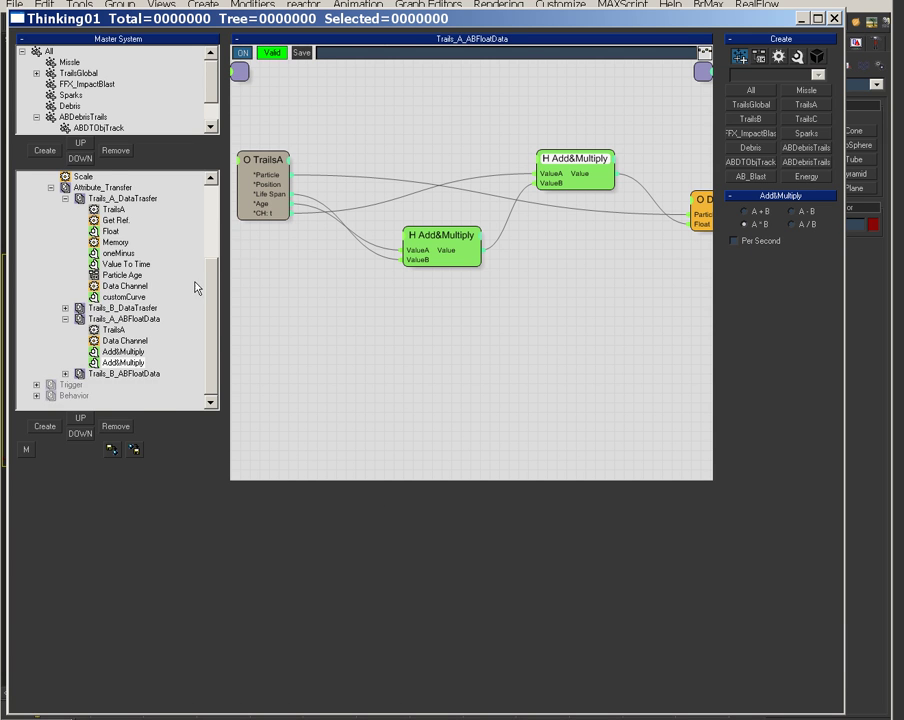
# Display the Trail_Properties dynamic set, followed by the Trail_Birth set with its TrailsA_Body, TrailsB_Whisps and TrailsC_CoreFill networks
pyautogui.scroll(4, 211, 318)
pyautogui.click(85, 242)
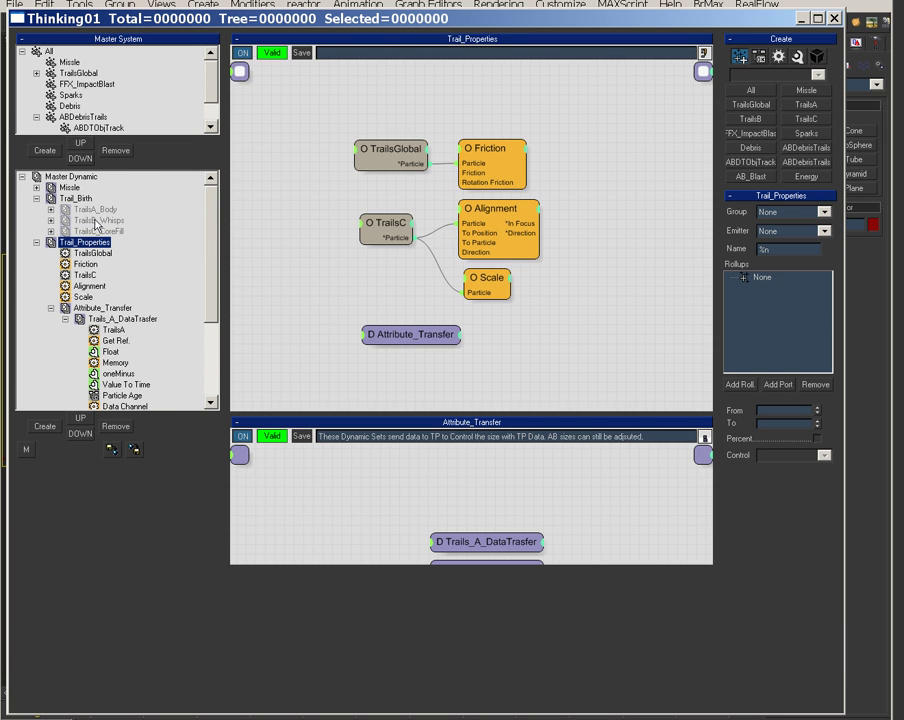
pyautogui.click(78, 199)
# Scrub the scene animation to frame 156 with the Thinking01 window moved out of the way, to examine the trail particles
pyautogui.moveTo(477, 20); pyautogui.dragTo(478, 50)
pyautogui.click(852, 23)
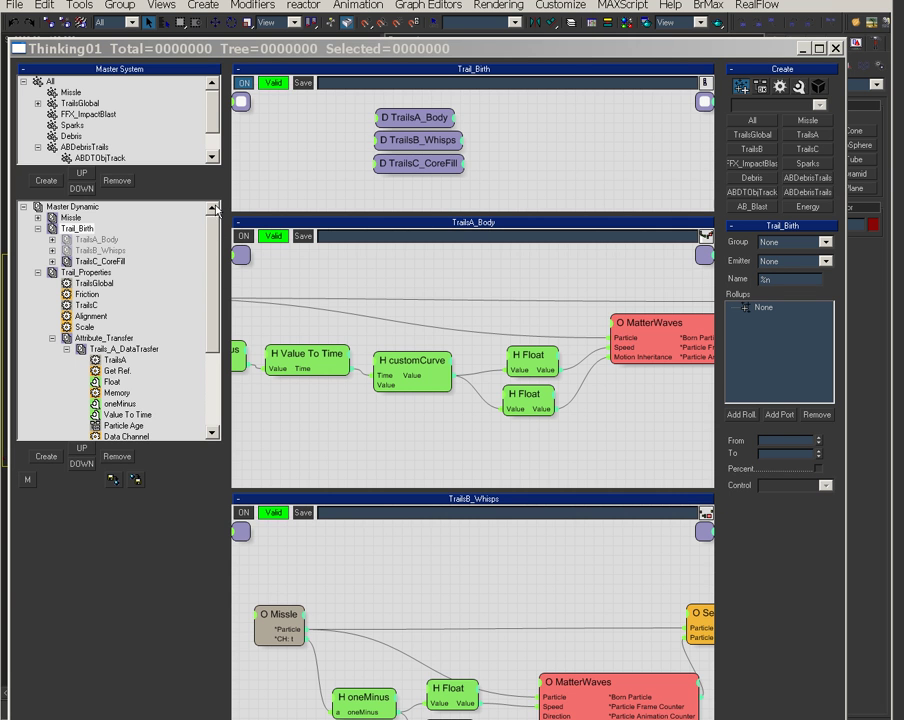
pyautogui.moveTo(367, 51); pyautogui.dragTo(210, 719)
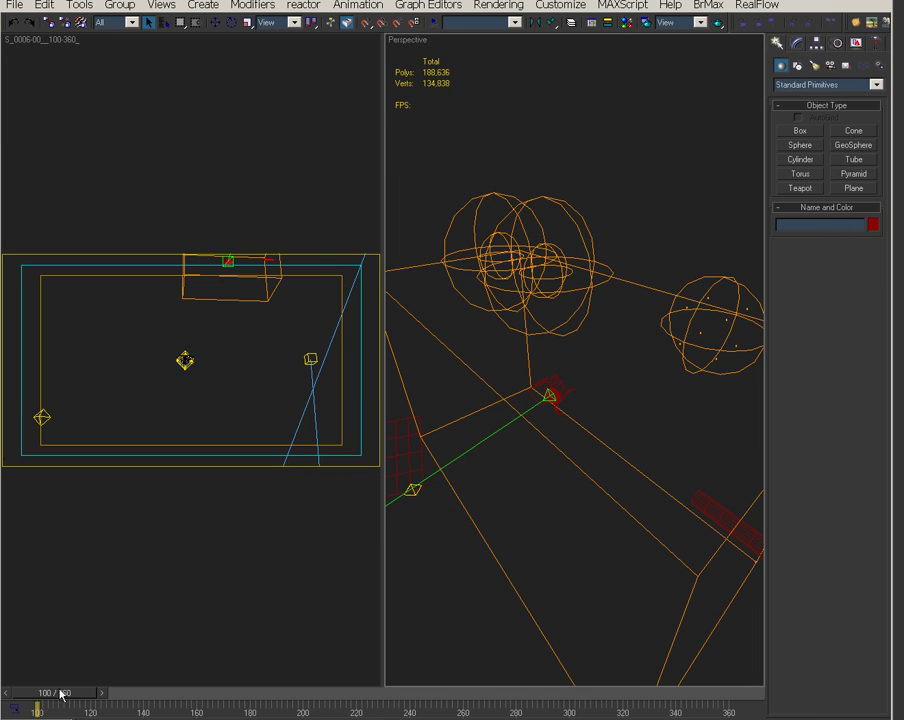
pyautogui.moveTo(66, 697); pyautogui.dragTo(215, 702)
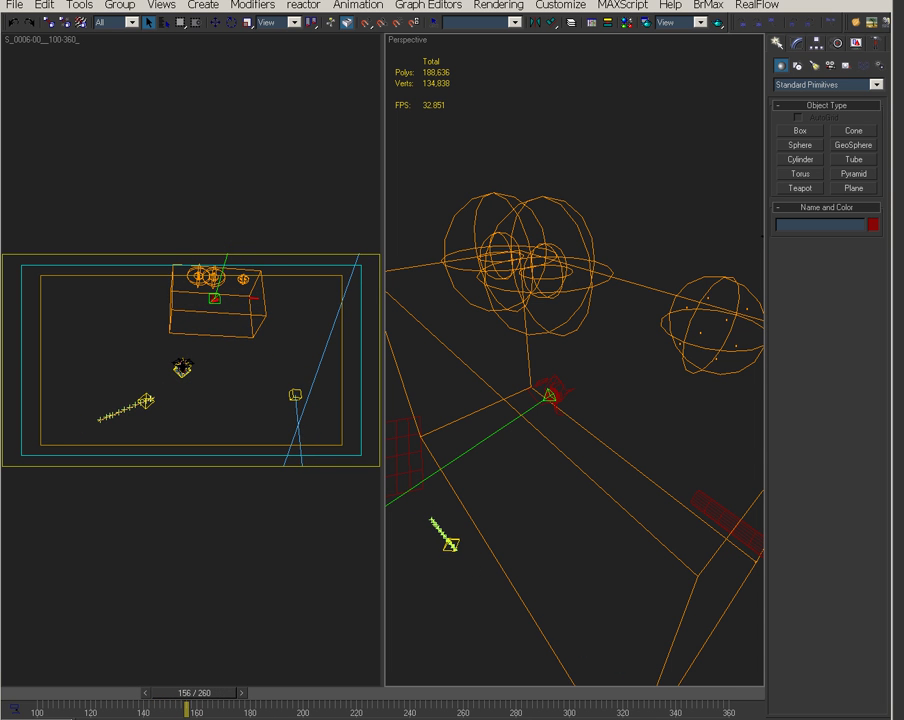
pyautogui.moveTo(376, 716); pyautogui.dragTo(398, 78)
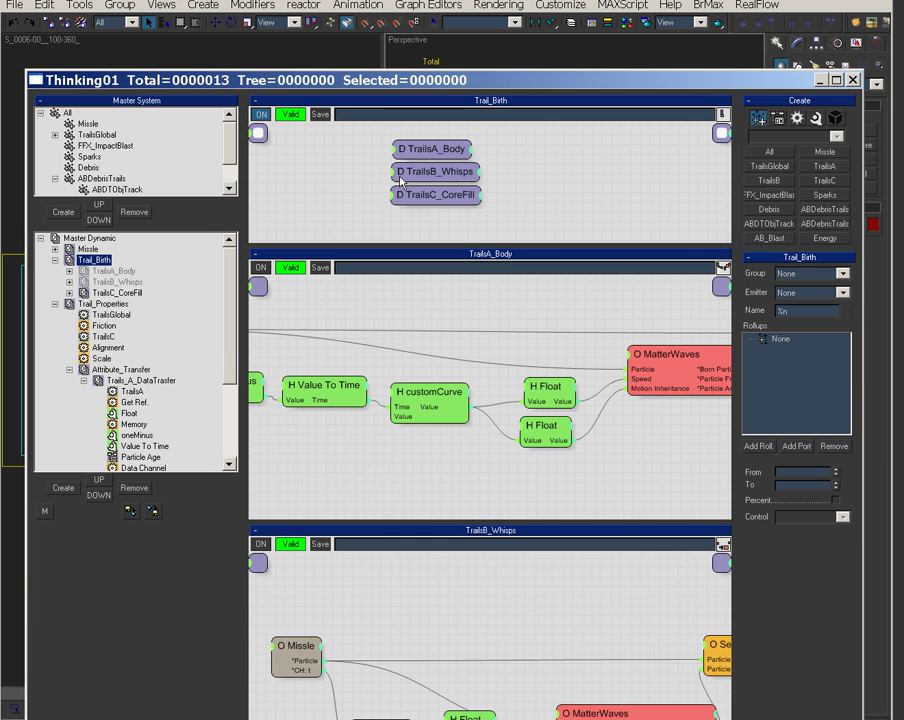
# Open the TrailsC_CoreFill network and inspect the settings of its Missle and MatterWaves nodes
pyautogui.click(130, 293)
pyautogui.moveTo(385, 221); pyautogui.dragTo(368, 222)
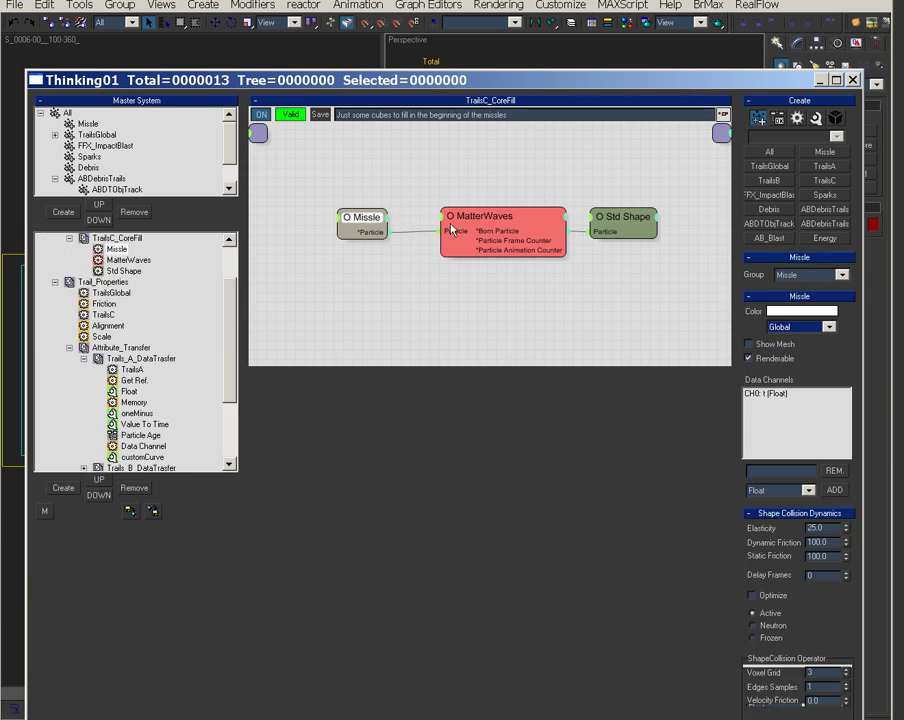
pyautogui.moveTo(486, 222); pyautogui.dragTo(469, 224)
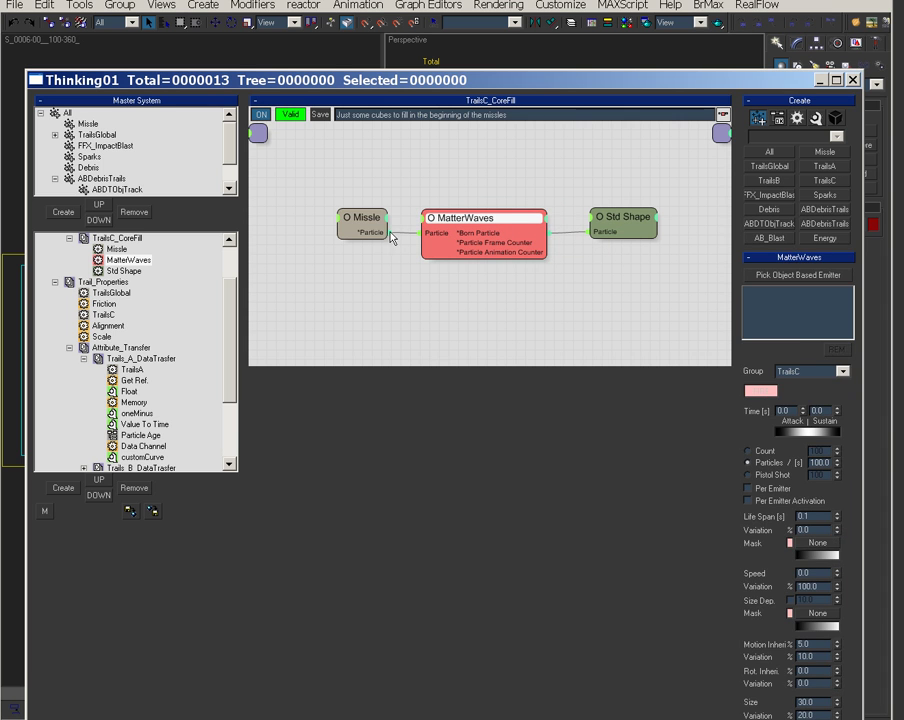
pyautogui.moveTo(380, 234); pyautogui.dragTo(375, 234)
pyautogui.moveTo(486, 233); pyautogui.dragTo(489, 233)
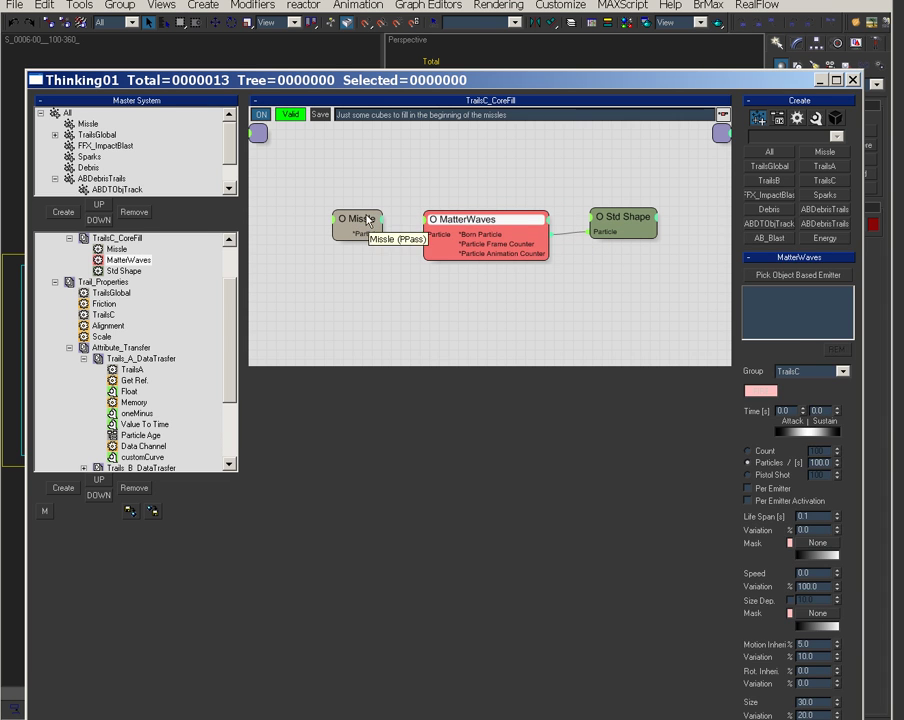
pyautogui.moveTo(352, 221); pyautogui.dragTo(346, 221)
pyautogui.scroll(2, 231, 307)
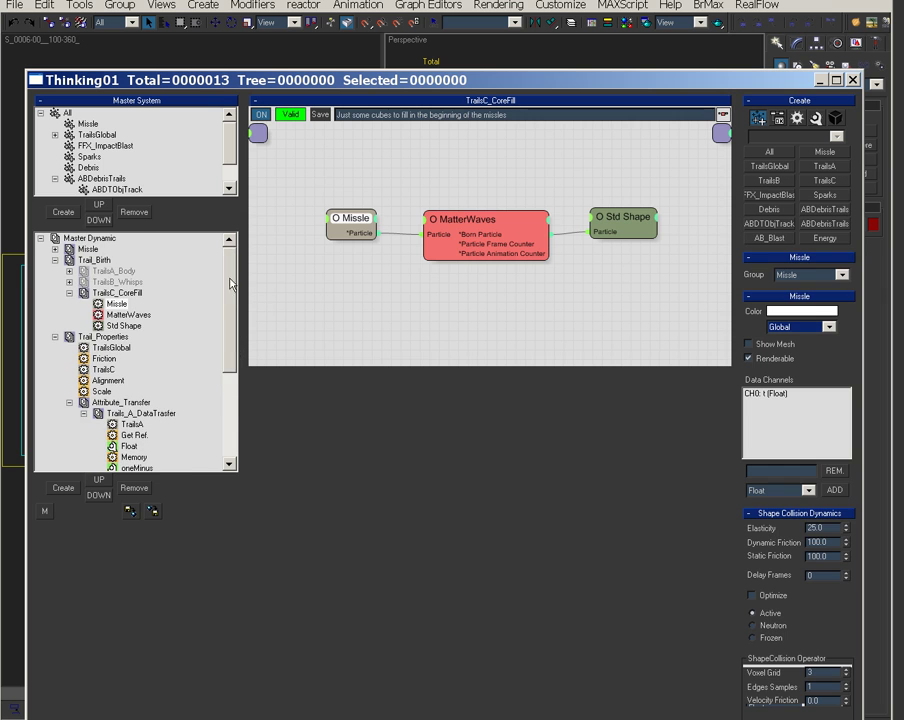
# View the Missle dynamic set, followed by the TrailsA_Body and TrailsB_Whisps networks
pyautogui.click(86, 249)
pyautogui.click(55, 249)
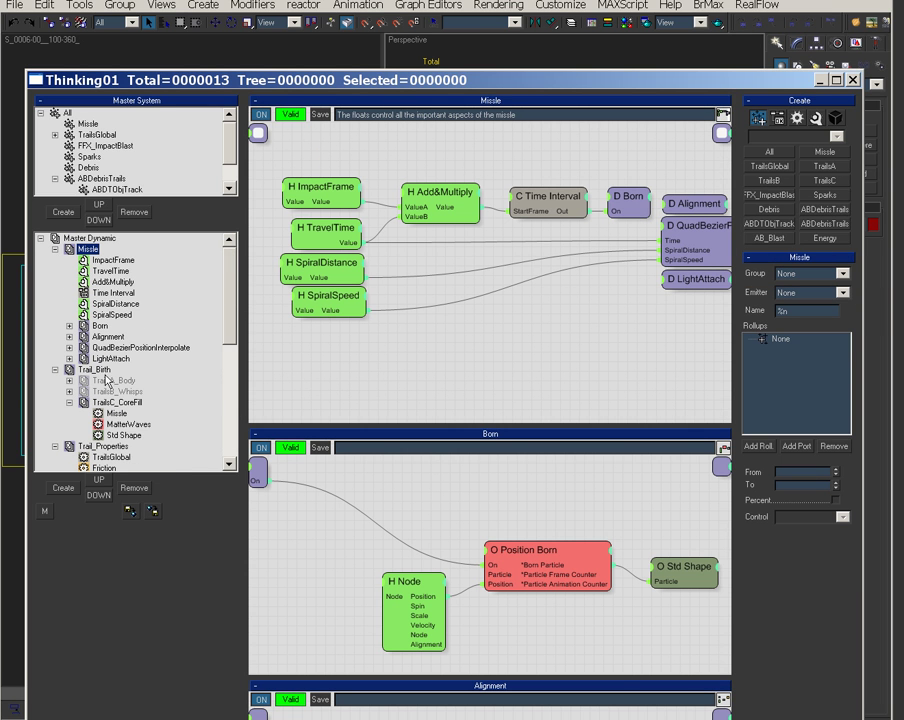
pyautogui.click(55, 250)
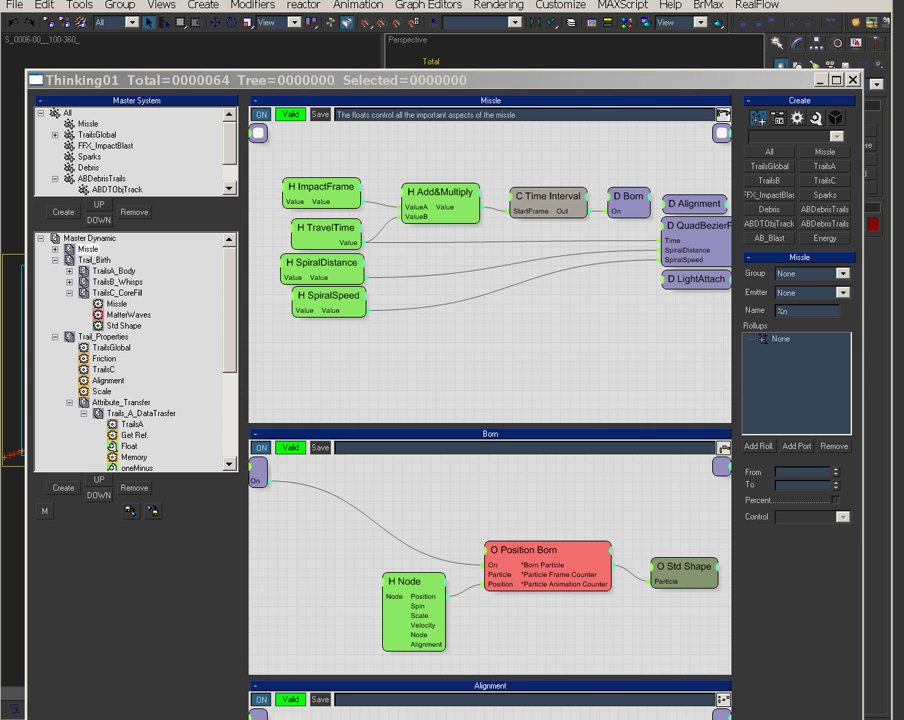
pyautogui.click(120, 271)
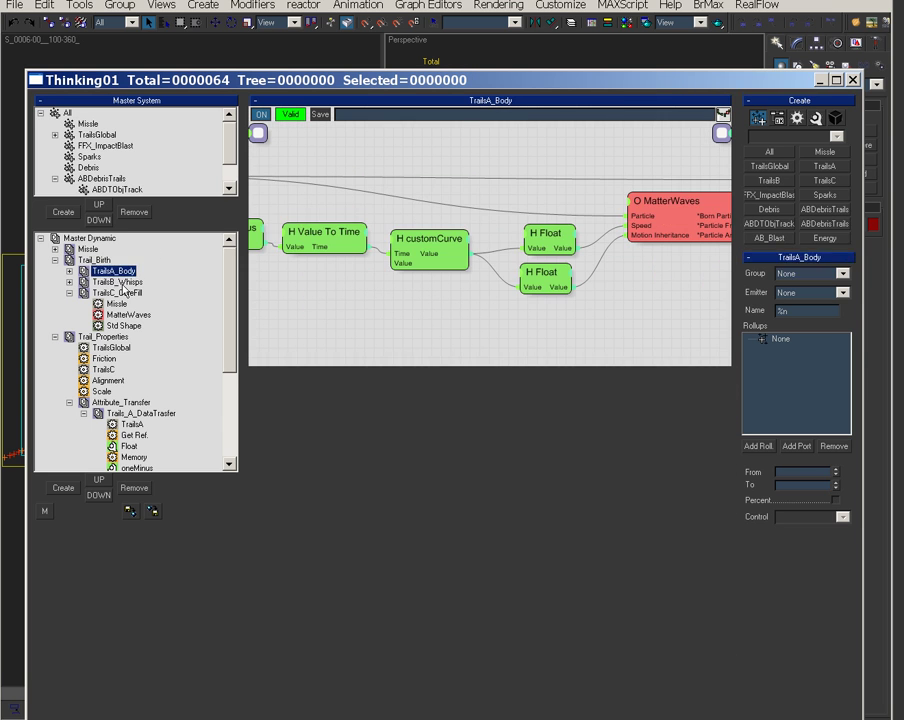
pyautogui.click(118, 282)
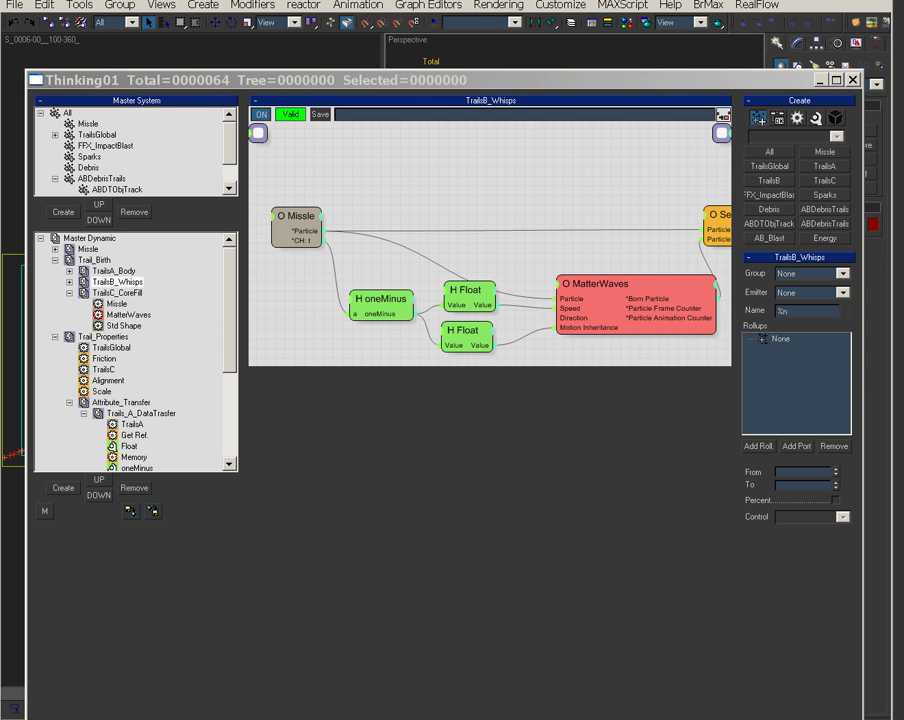
# Toggle the Afterburn_Trails_A and Afterburn_Trails_B layers in theOnion to compare their effect on the trail dynamic sets, leaving both enabled
pyautogui.moveTo(738, 716); pyautogui.dragTo(476, 127)
pyautogui.click(472, 337)
pyautogui.click(470, 349)
pyautogui.click(470, 349)
pyautogui.click(467, 339)
pyautogui.click(467, 337)
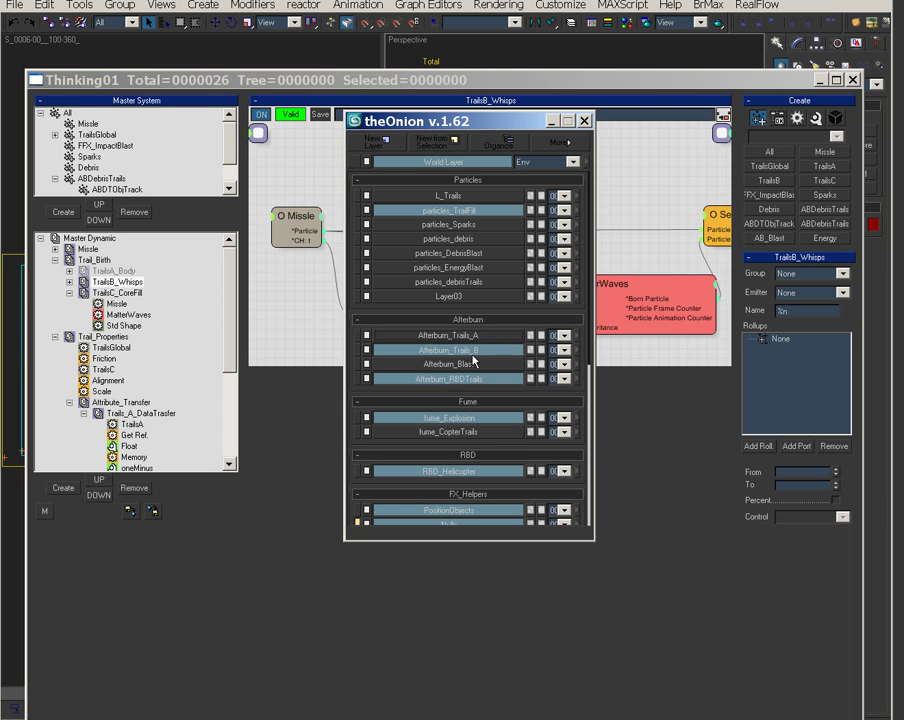
pyautogui.click(468, 349)
pyautogui.click(467, 337)
pyautogui.click(468, 350)
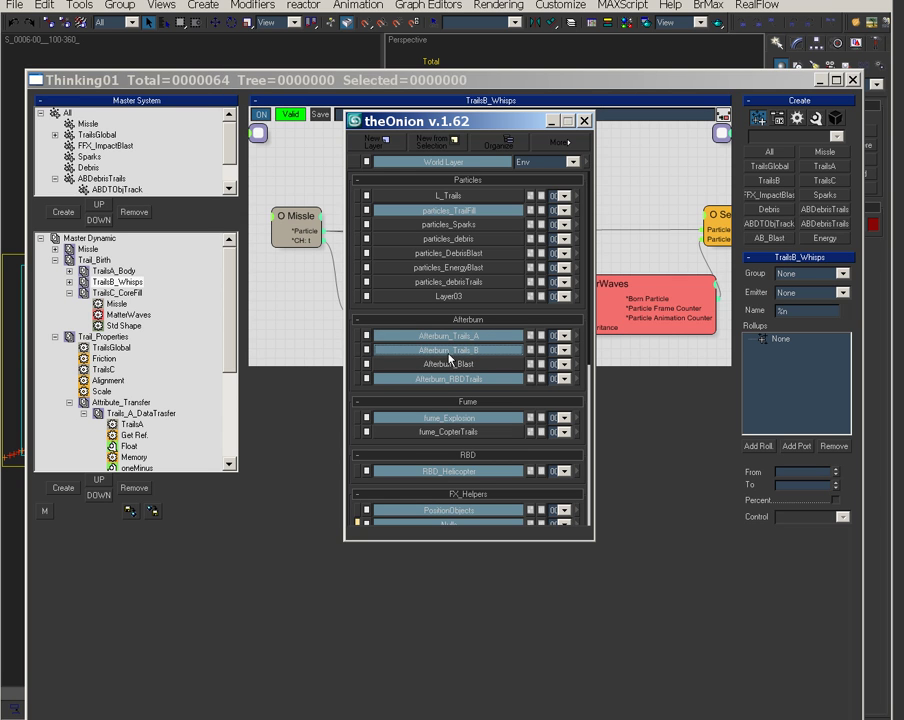
pyautogui.click(413, 339)
pyautogui.click(417, 350)
pyautogui.click(416, 338)
pyautogui.click(430, 348)
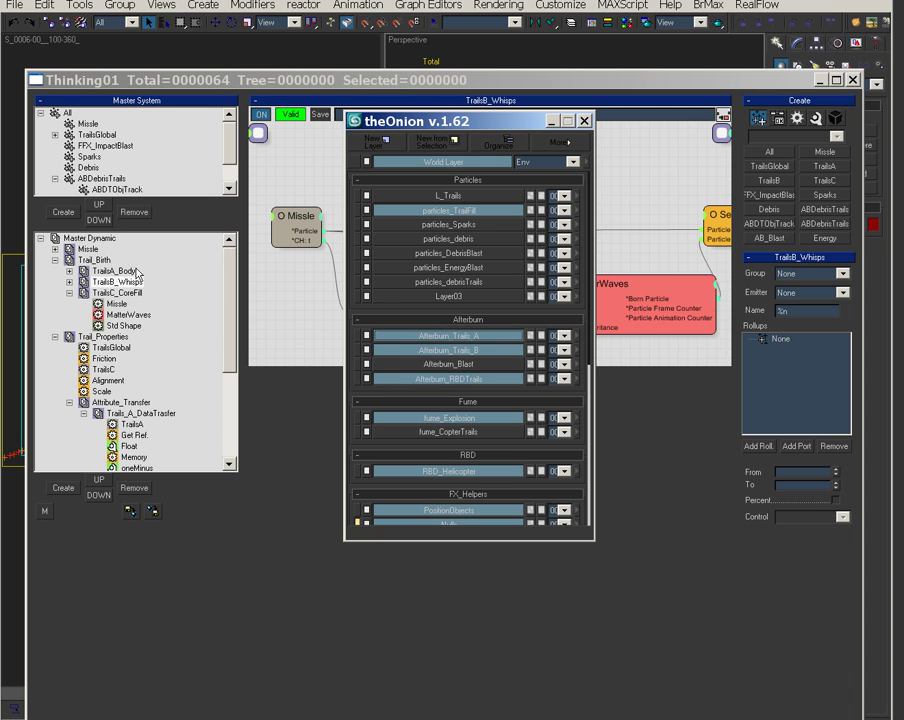
pyautogui.moveTo(466, 120); pyautogui.dragTo(2, 420)
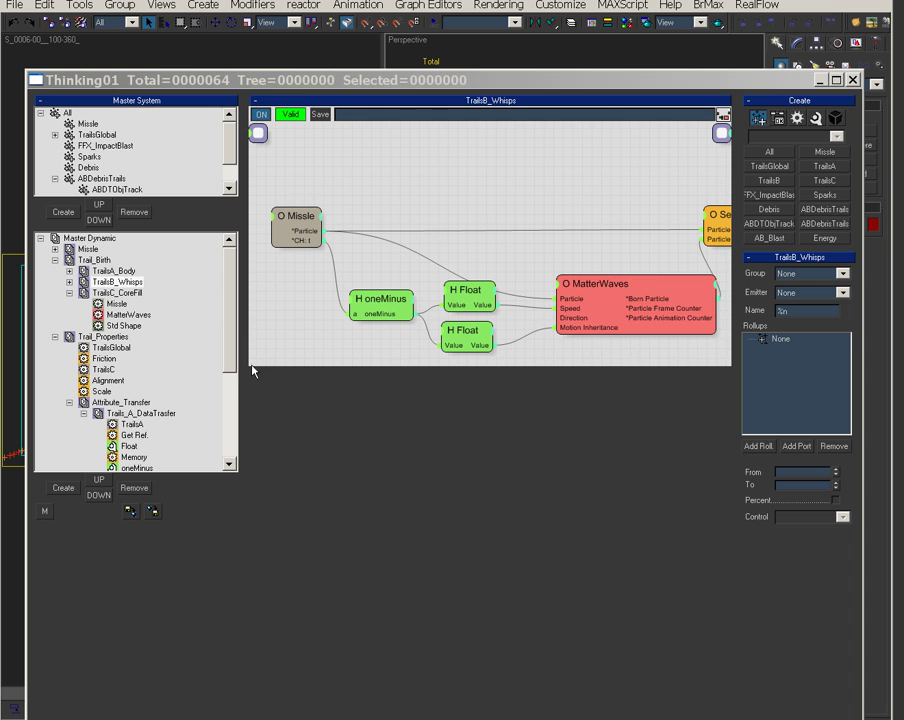
# Examine the TrailsB_Whisps network along its full width, including its Set Ref. node
pyautogui.moveTo(526, 234); pyautogui.dragTo(488, 234, button='middle')
pyautogui.moveTo(638, 200); pyautogui.dragTo(699, 201)
pyautogui.moveTo(478, 209); pyautogui.dragTo(524, 210, button='middle')
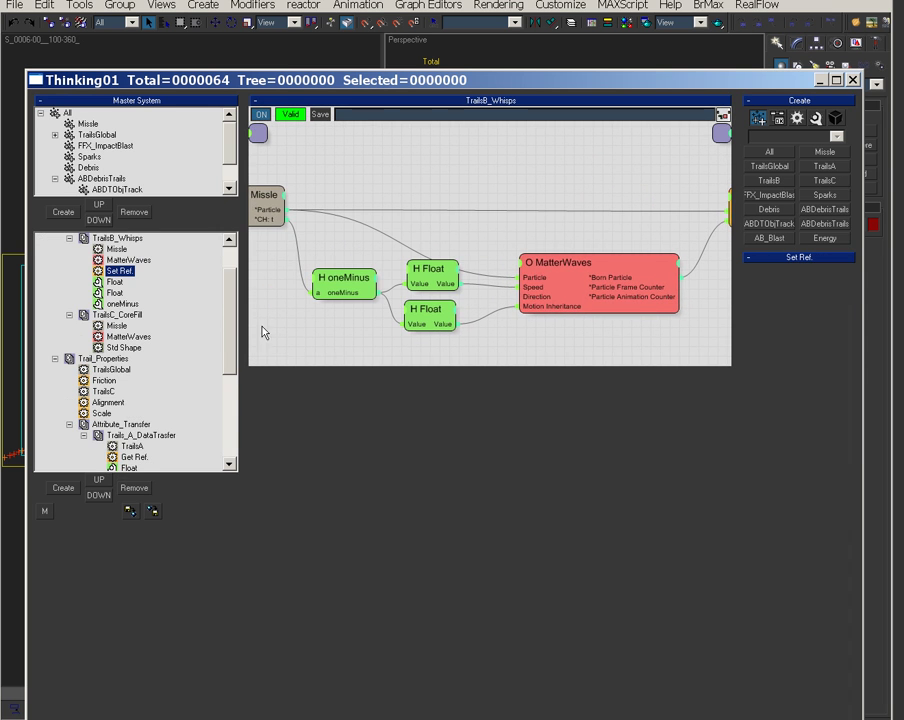
pyautogui.moveTo(228, 348); pyautogui.dragTo(226, 292)
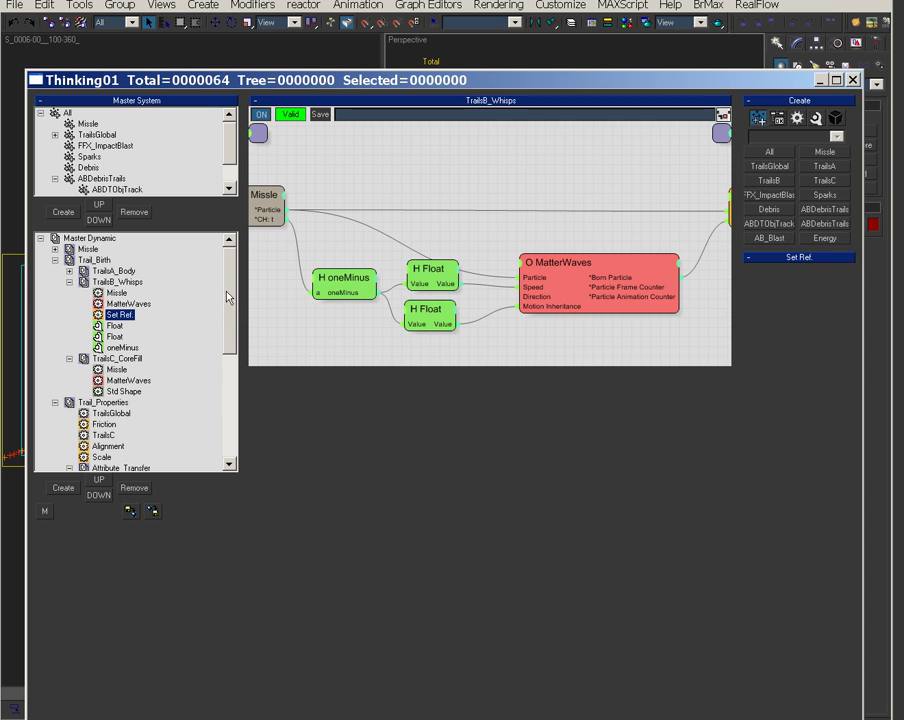
pyautogui.click(116, 282)
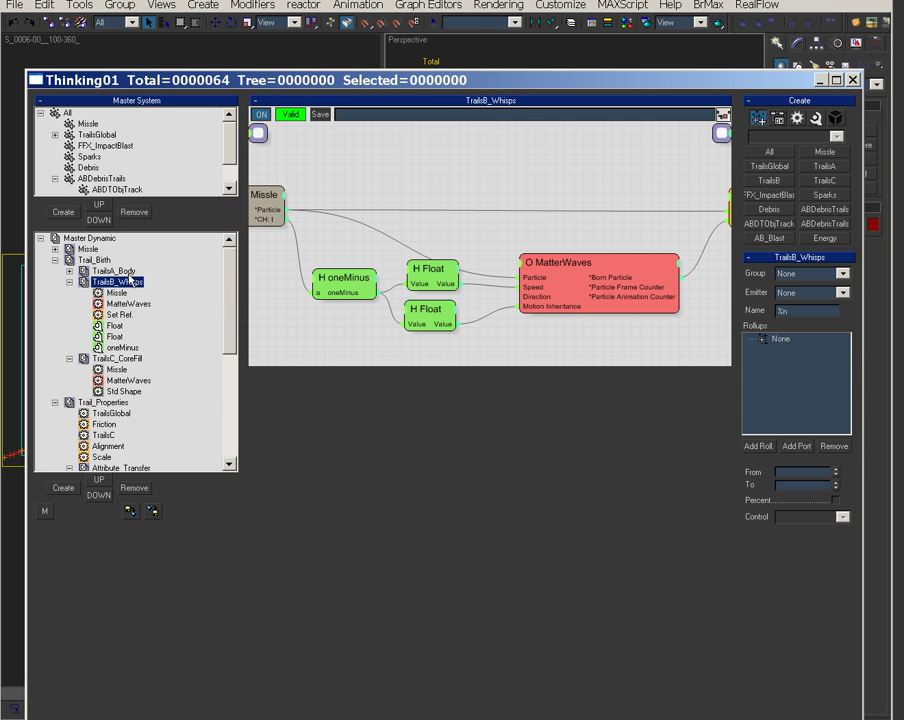
# Open the Missle dynamic set and examine how its float helpers feed the Born and QuadBezier position nodes
pyautogui.click(95, 260)
pyautogui.click(88, 249)
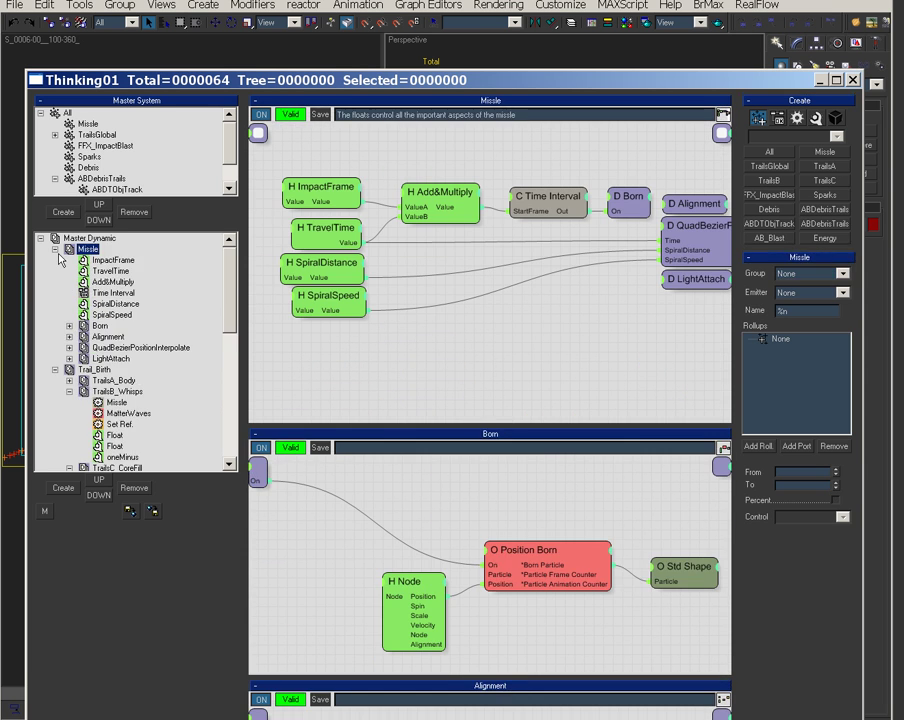
pyautogui.moveTo(587, 320); pyautogui.dragTo(547, 327, button='middle')
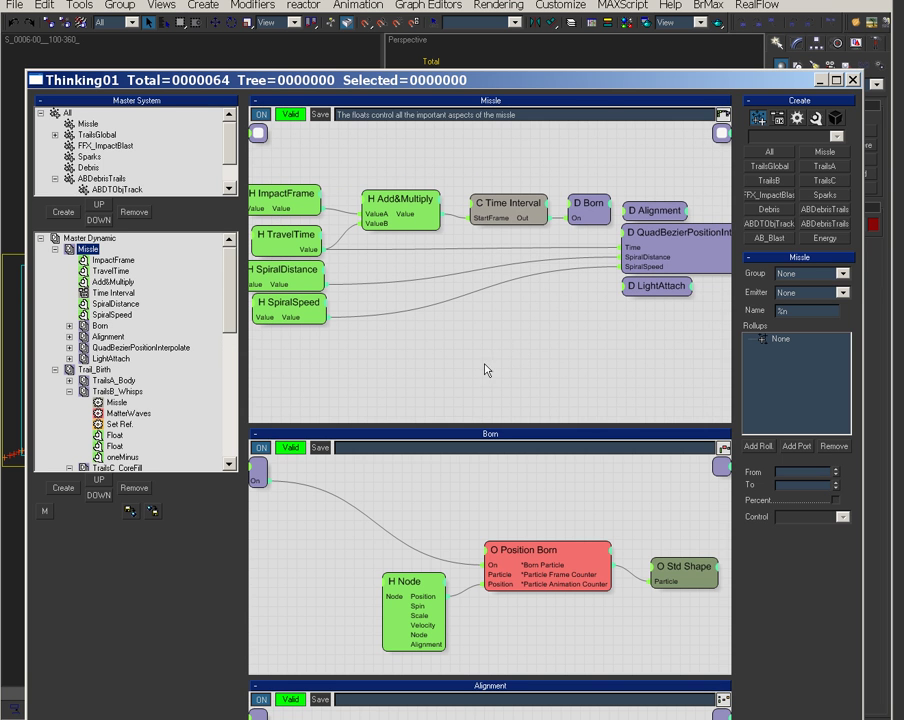
# Scrub the scene animation to frame 245 with the Thinking01 window moved aside, to examine the full missile trail
pyautogui.moveTo(473, 84); pyautogui.dragTo(340, 716)
pyautogui.moveTo(219, 697); pyautogui.dragTo(449, 712)
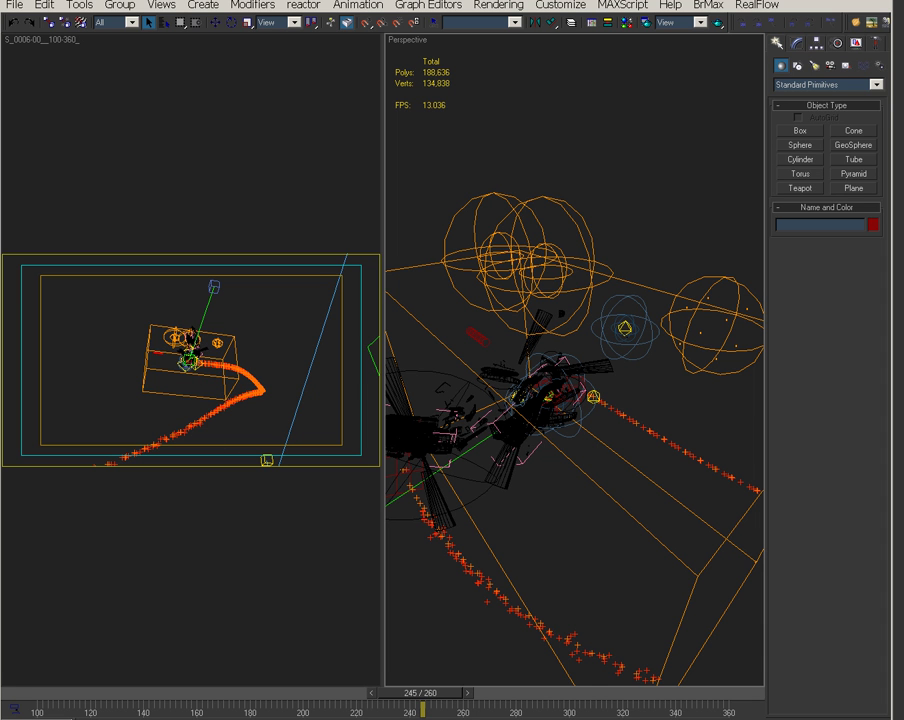
pyautogui.moveTo(423, 712); pyautogui.dragTo(481, 57)
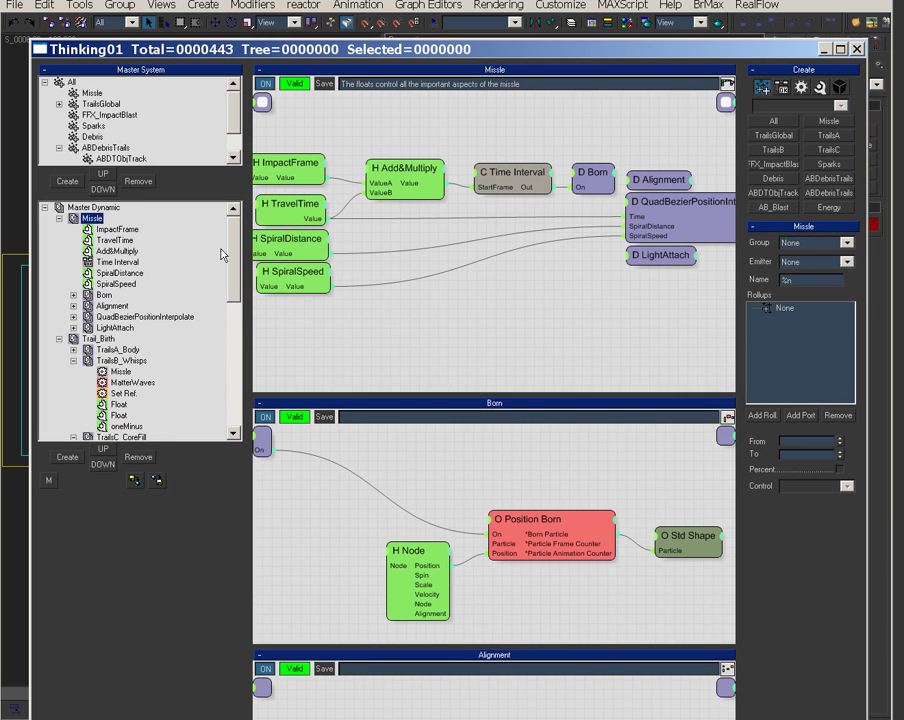
# Open the TrailsA_Body network and inspect its oneMinus and Value To Time nodes
pyautogui.scroll(-2, 222, 279)
pyautogui.scroll(1, 234, 304)
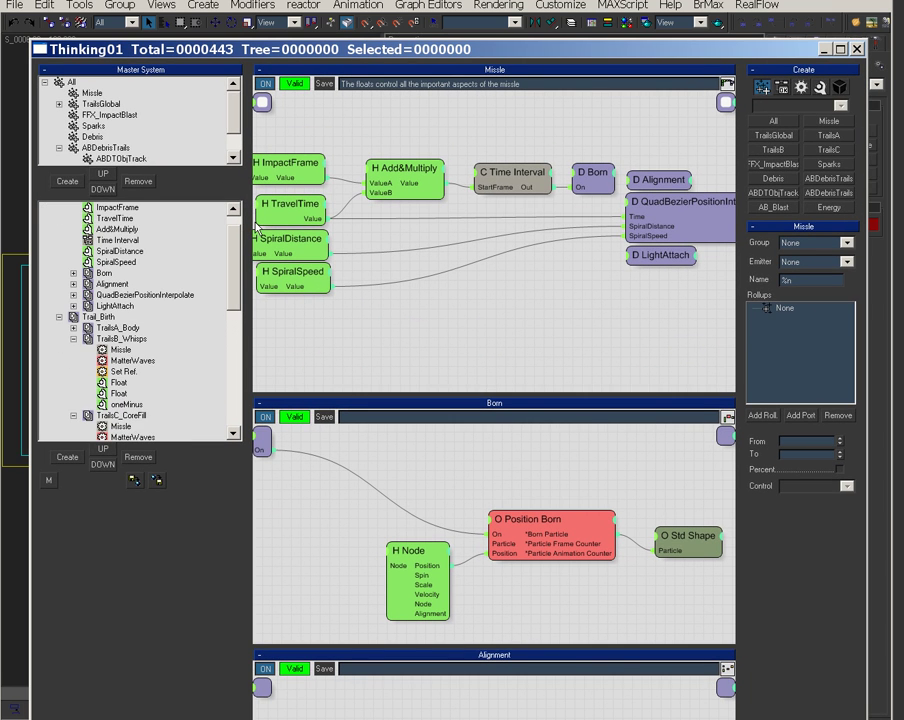
pyautogui.click(136, 327)
pyautogui.moveTo(486, 261); pyautogui.dragTo(414, 282, button='middle')
pyautogui.click(316, 212)
pyautogui.click(418, 216)
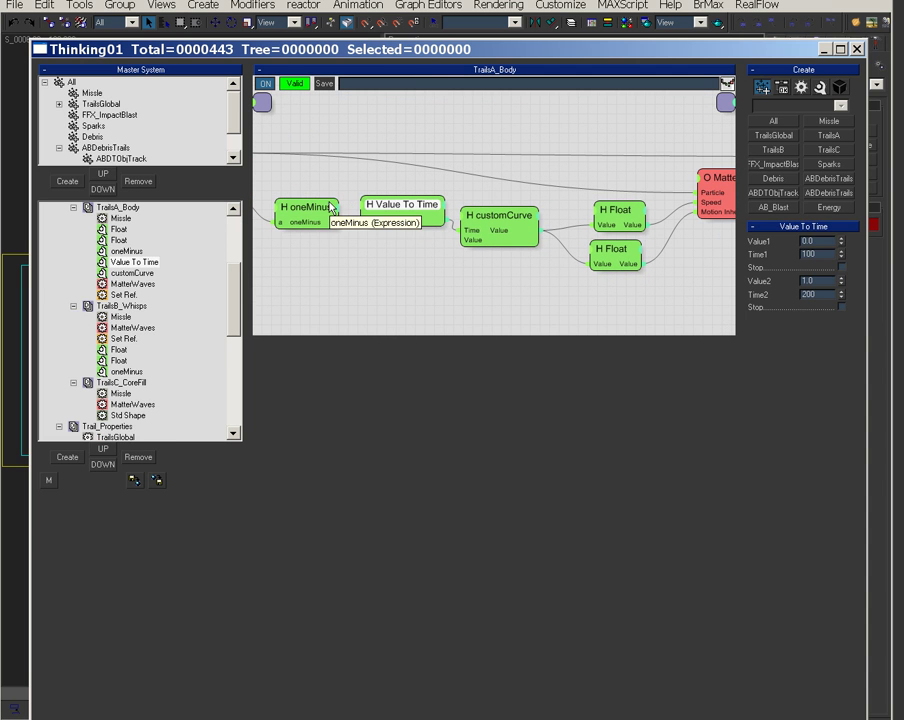
# Inspect the oneMinus and Value To Time nodes of TrailsA_Body and show the customCurve node's Value in Track View
pyautogui.moveTo(313, 207); pyautogui.dragTo(300, 204)
pyautogui.moveTo(393, 211); pyautogui.dragTo(387, 213)
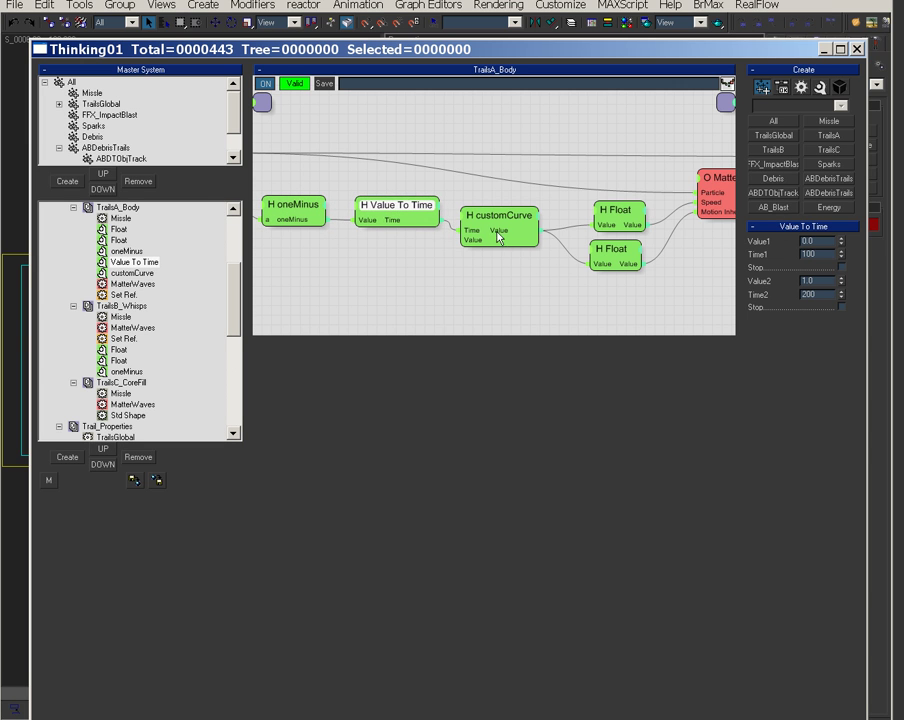
pyautogui.moveTo(514, 217); pyautogui.dragTo(518, 217)
pyautogui.rightClick(817, 241)
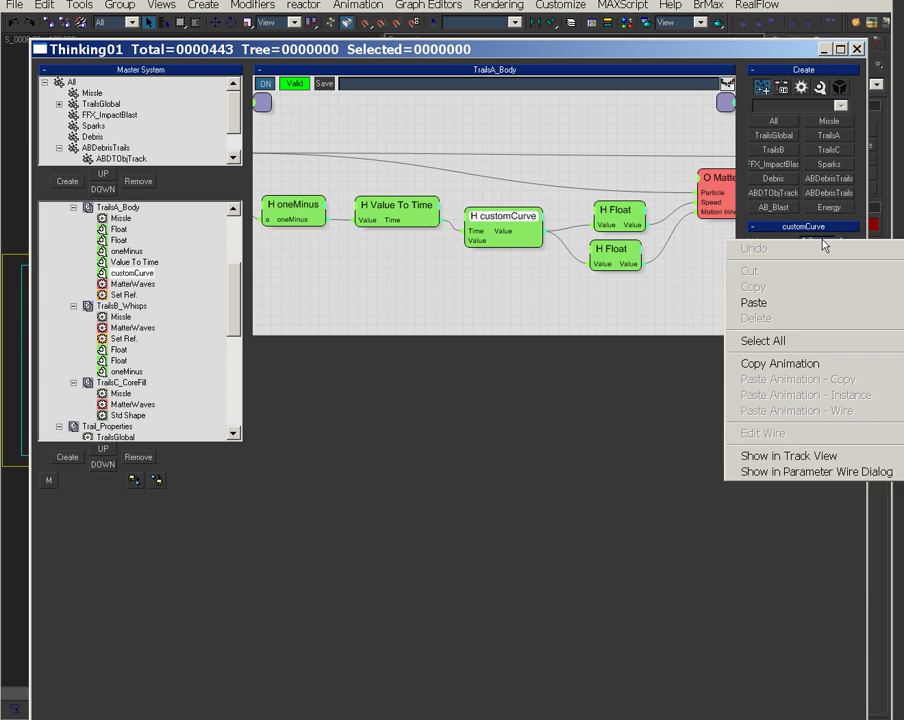
pyautogui.click(790, 456)
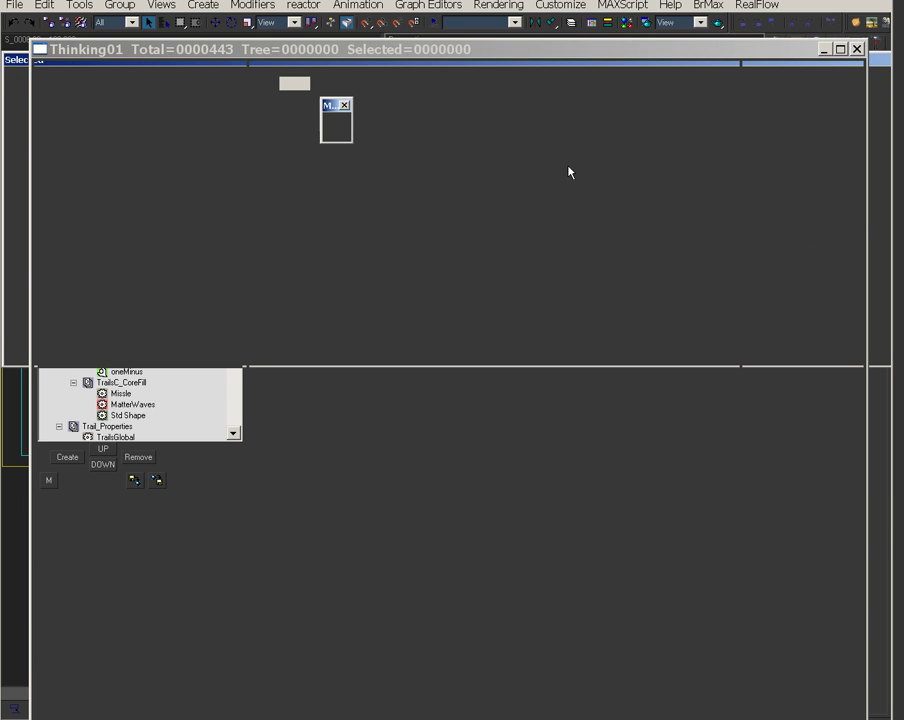
# Uncover the viewports to view the missile trail, and bring back the Thinking01 window and the customCurve graph
pyautogui.moveTo(510, 40); pyautogui.dragTo(380, 719)
pyautogui.moveTo(533, 49); pyautogui.dragTo(285, 719)
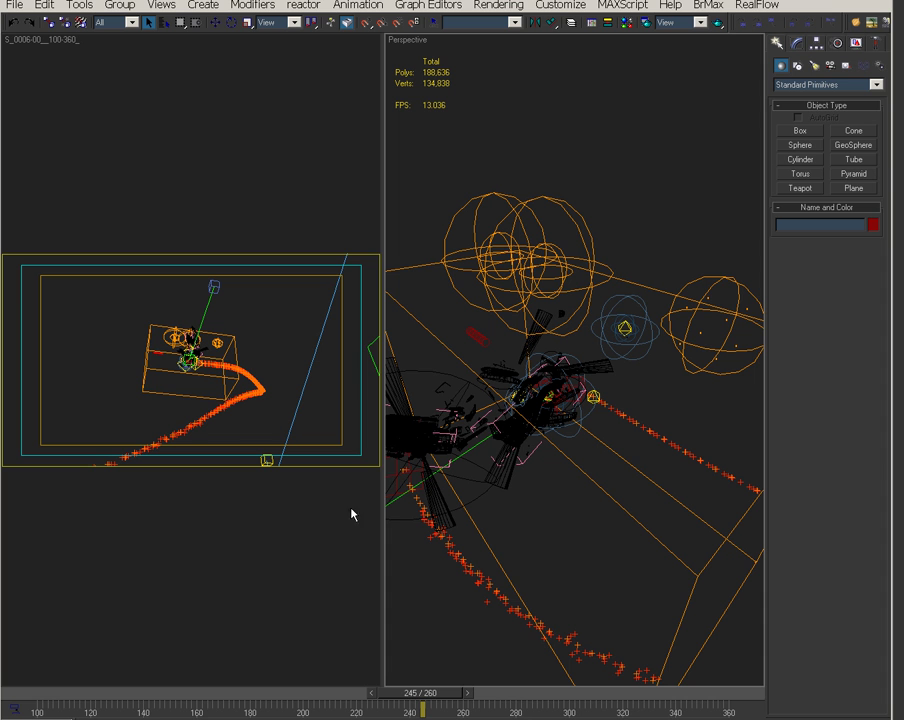
pyautogui.click(197, 423)
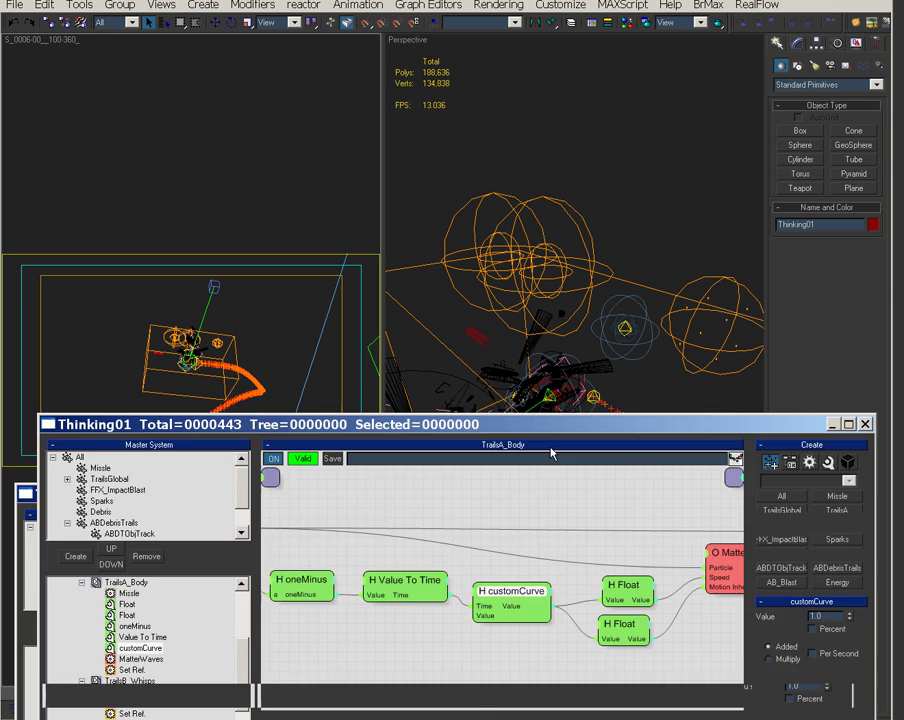
pyautogui.moveTo(548, 448); pyautogui.dragTo(553, 92)
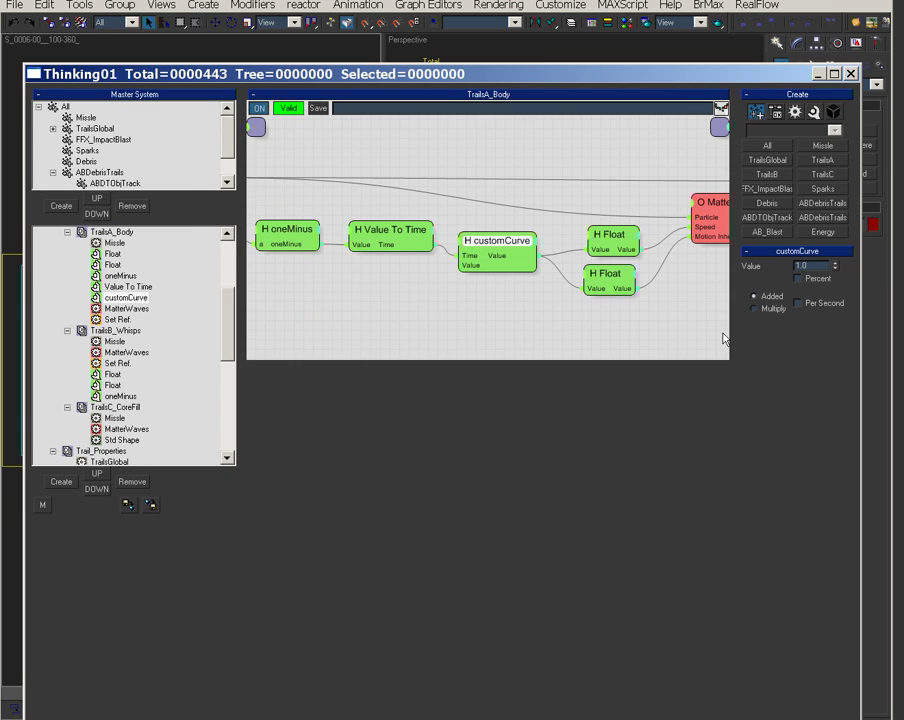
pyautogui.moveTo(903, 181); pyautogui.dragTo(722, 250)
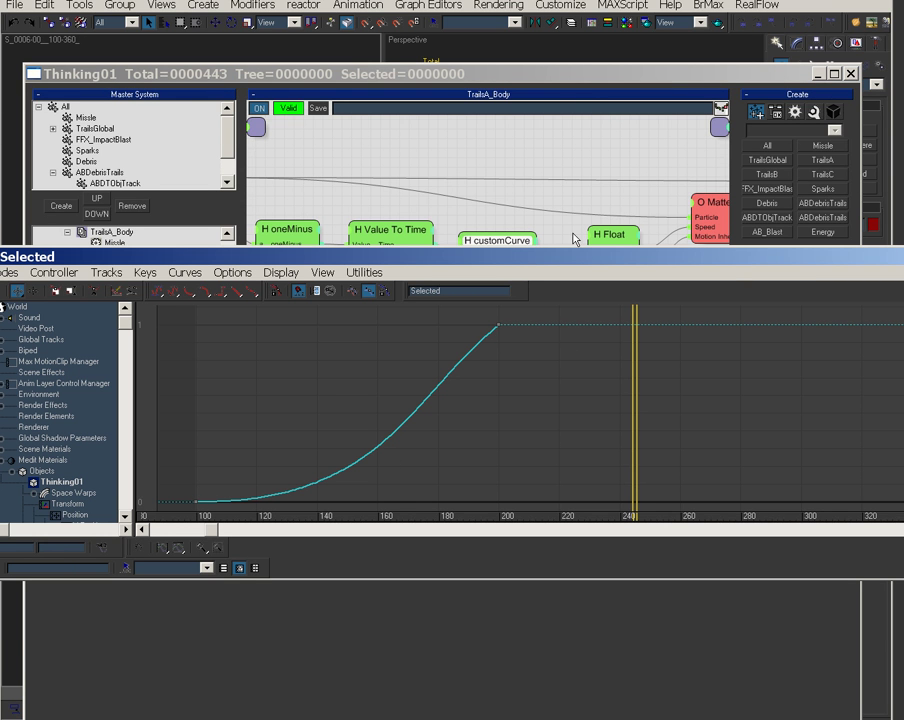
# Move the Thinking01 and curve windows clear of the viewports to compare the customCurve graph with the missile trail
pyautogui.moveTo(581, 79); pyautogui.dragTo(535, 298)
pyautogui.moveTo(570, 260); pyautogui.dragTo(470, 719)
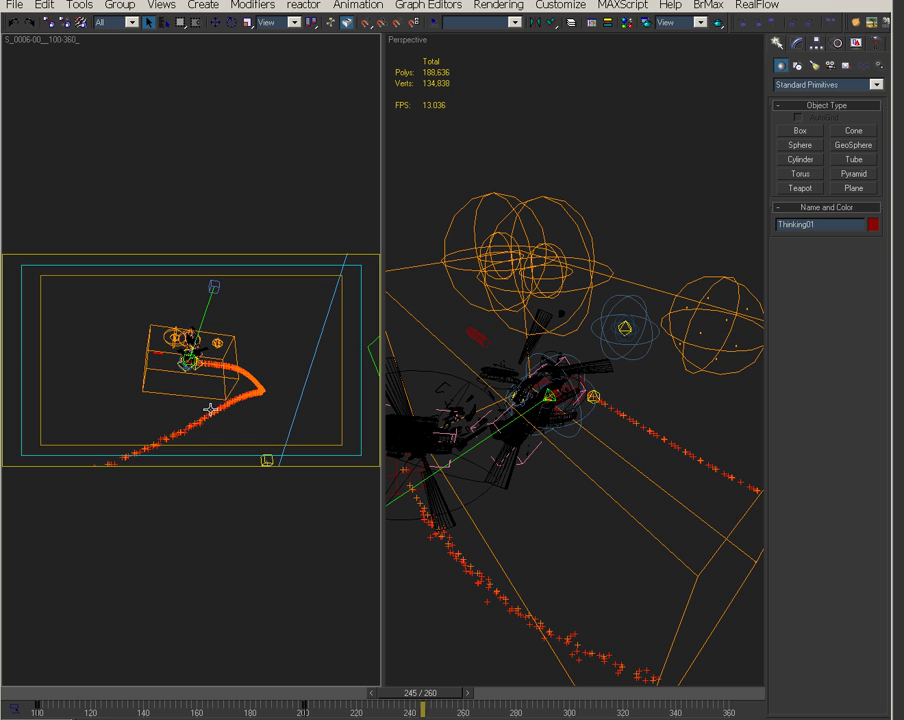
pyautogui.moveTo(470, 719); pyautogui.dragTo(590, 391)
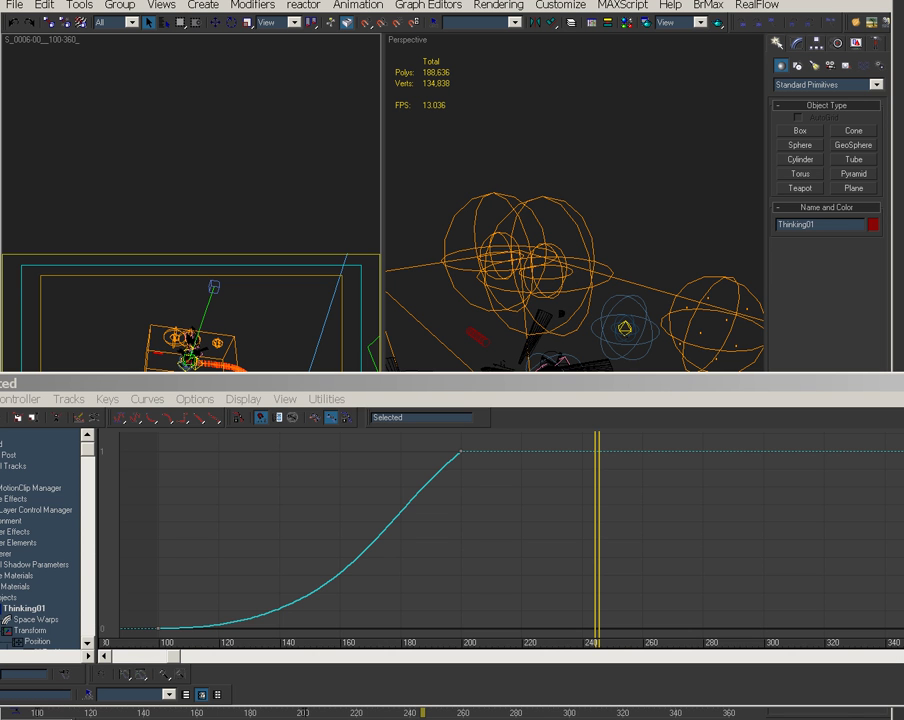
# Return to the Thinking01 window and inspect the Float, MatterWaves and Set Ref. nodes of TrailsA_Body
pyautogui.moveTo(691, 715); pyautogui.dragTo(596, 76)
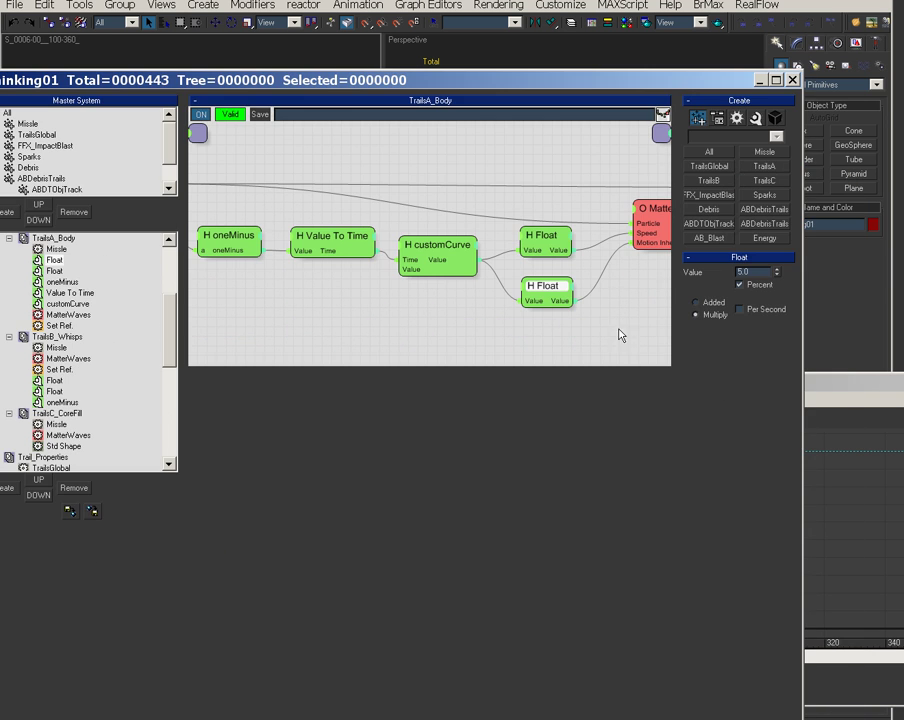
pyautogui.click(638, 219)
pyautogui.moveTo(637, 299); pyautogui.dragTo(540, 285, button='middle')
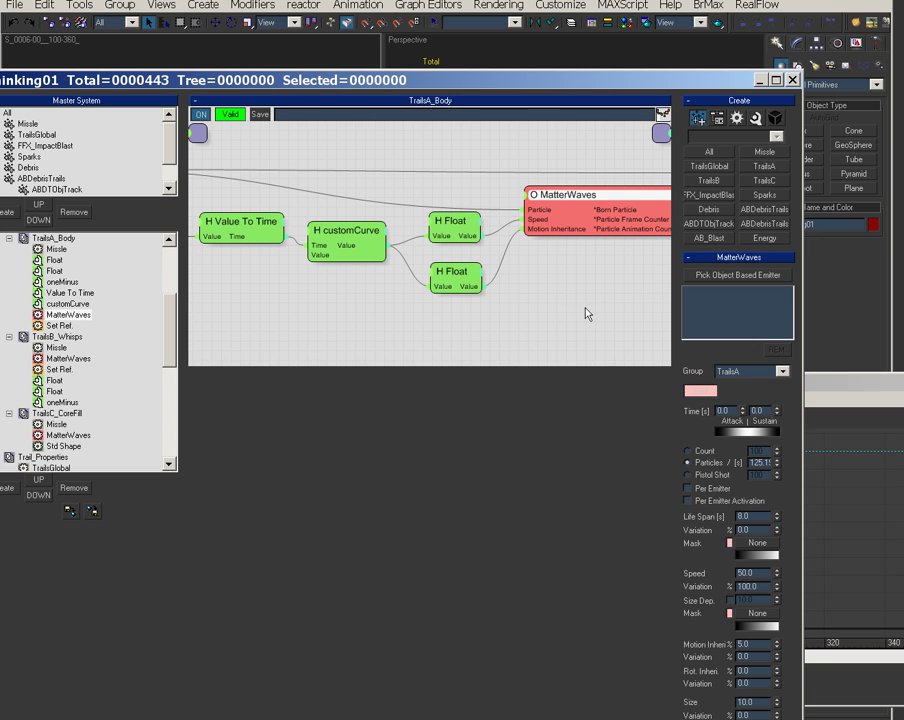
pyautogui.moveTo(600, 318); pyautogui.dragTo(494, 306, button='middle')
pyautogui.click(628, 172)
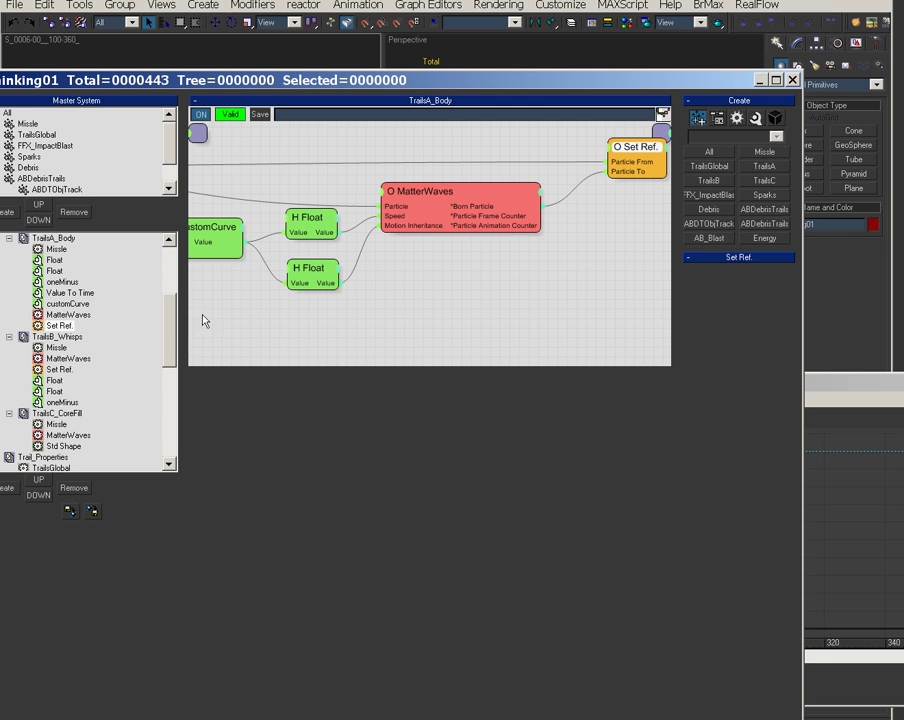
# Open the TrailsB_Whisps network and examine its oneMinus expression and the Float helper feeding MatterWaves
pyautogui.click(66, 337)
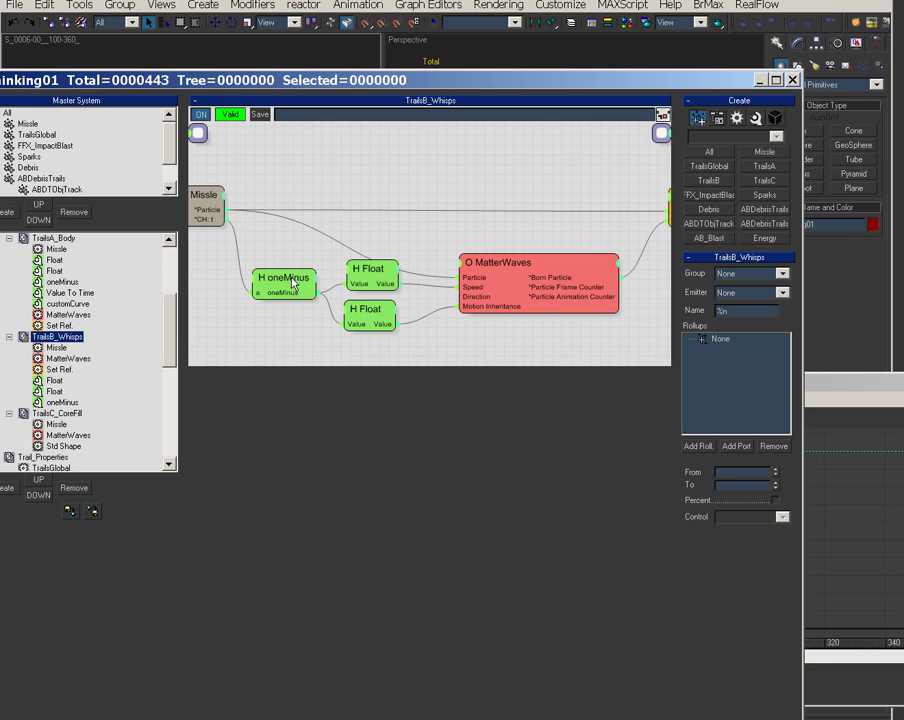
pyautogui.moveTo(282, 281); pyautogui.dragTo(270, 281)
pyautogui.moveTo(375, 274); pyautogui.dragTo(359, 267)
pyautogui.moveTo(276, 274); pyautogui.dragTo(275, 280)
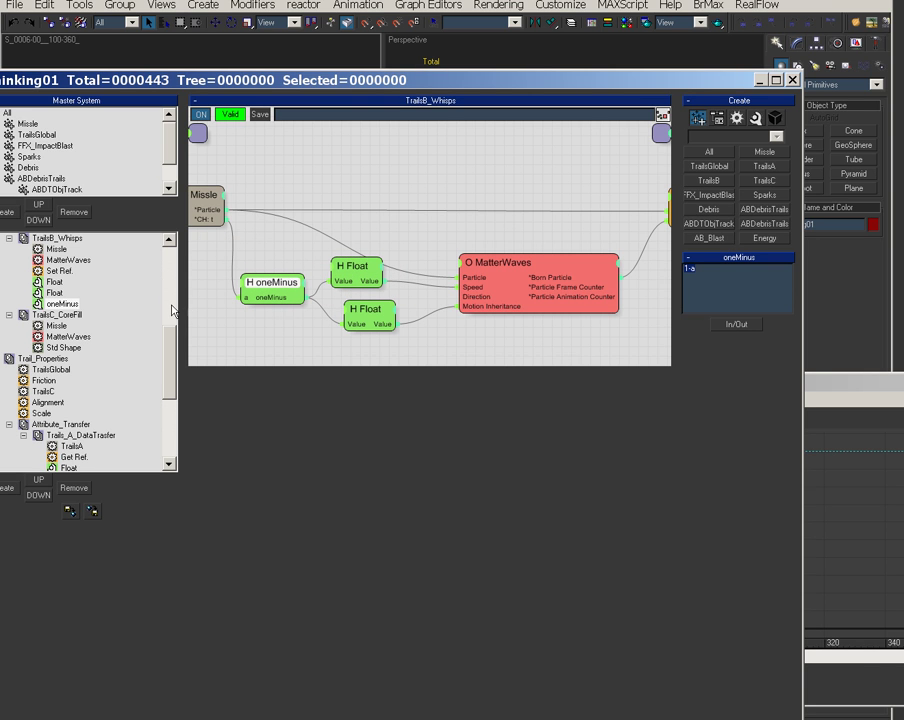
pyautogui.moveTo(173, 374)
pyautogui.mouseDown()
pyautogui.moveTo(171, 363)
pyautogui.moveTo(172, 371)
pyautogui.mouseUp()
pyautogui.moveTo(523, 334)
pyautogui.mouseDown(button='middle')
pyautogui.moveTo(418, 319)
pyautogui.moveTo(503, 330)
pyautogui.moveTo(519, 321)
pyautogui.mouseUp(button='middle')
# Open the QuadBezierPositionInterpolate network under Missle and examine its nodes through to the Orbit and Particle Data operators
pyautogui.scroll(7, 168, 357)
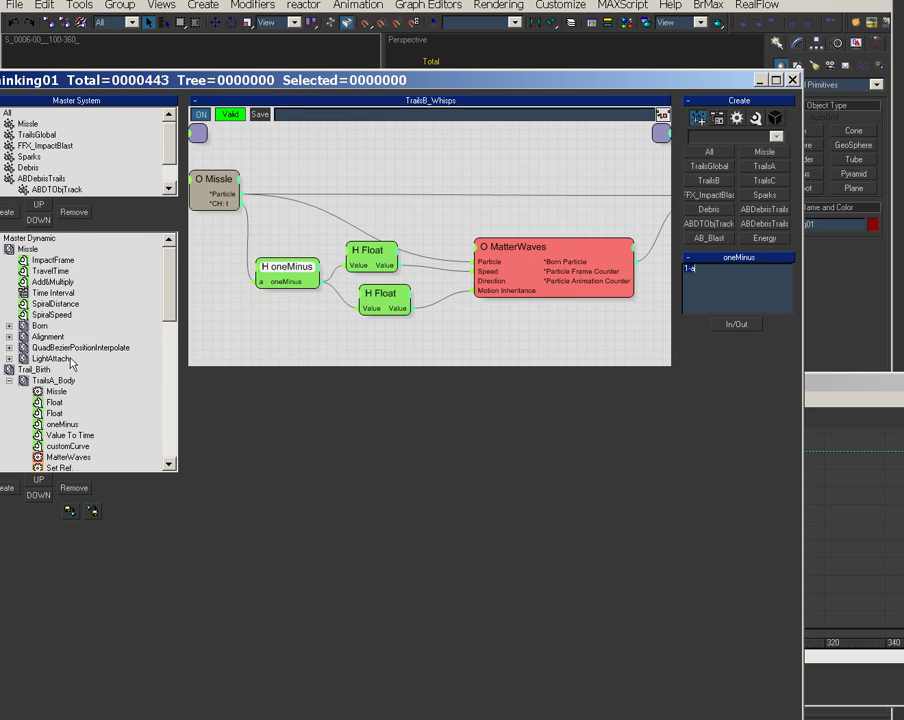
pyautogui.click(26, 359)
pyautogui.click(60, 347)
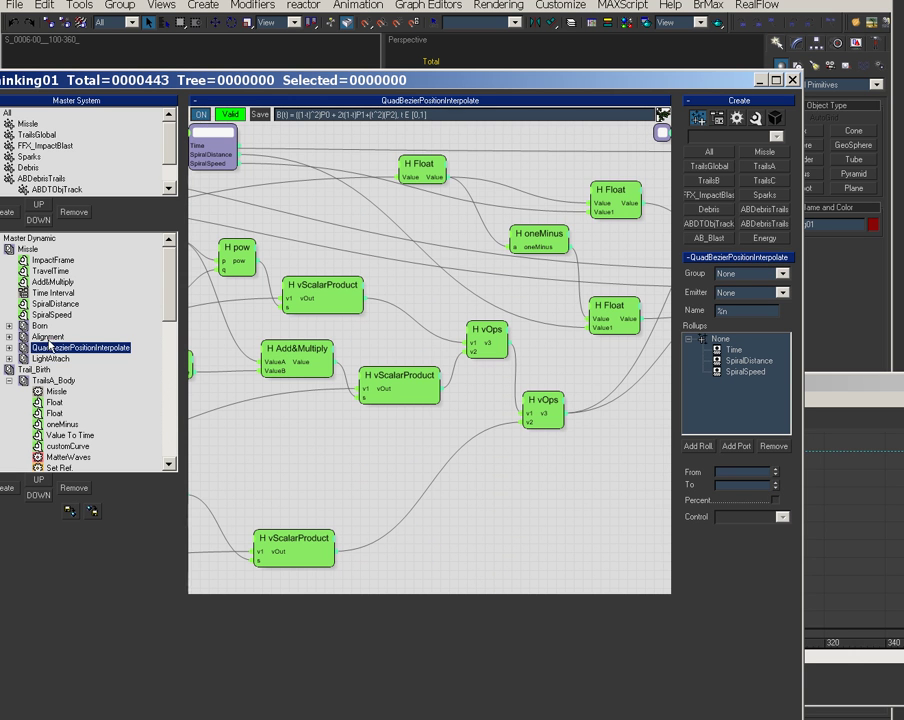
pyautogui.moveTo(524, 532); pyautogui.dragTo(317, 506, button='middle')
pyautogui.moveTo(612, 461); pyautogui.dragTo(440, 505, button='middle')
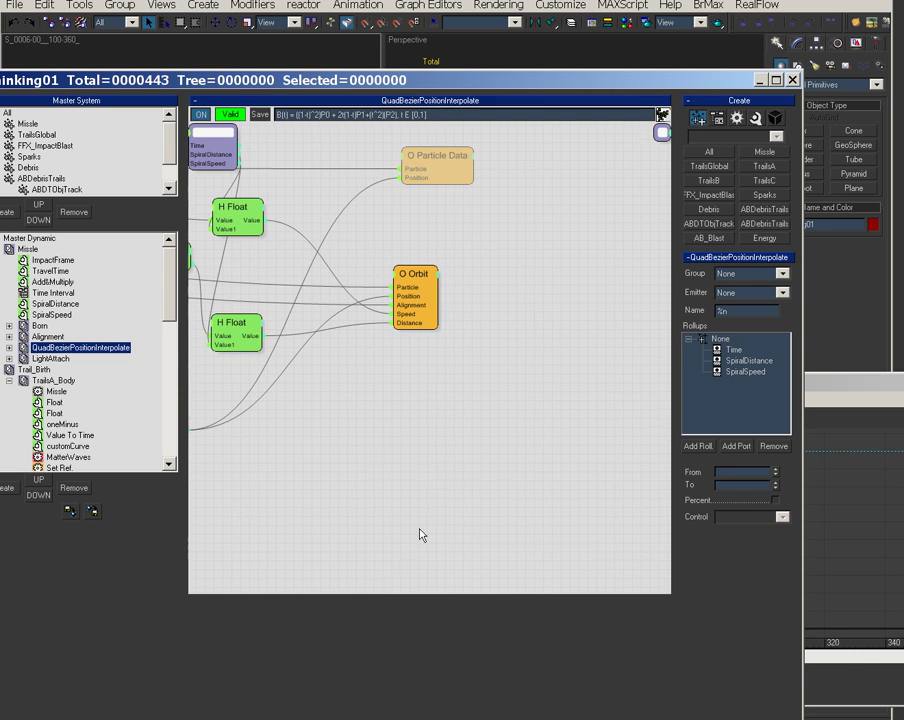
pyautogui.moveTo(315, 443); pyautogui.dragTo(514, 434, button='middle')
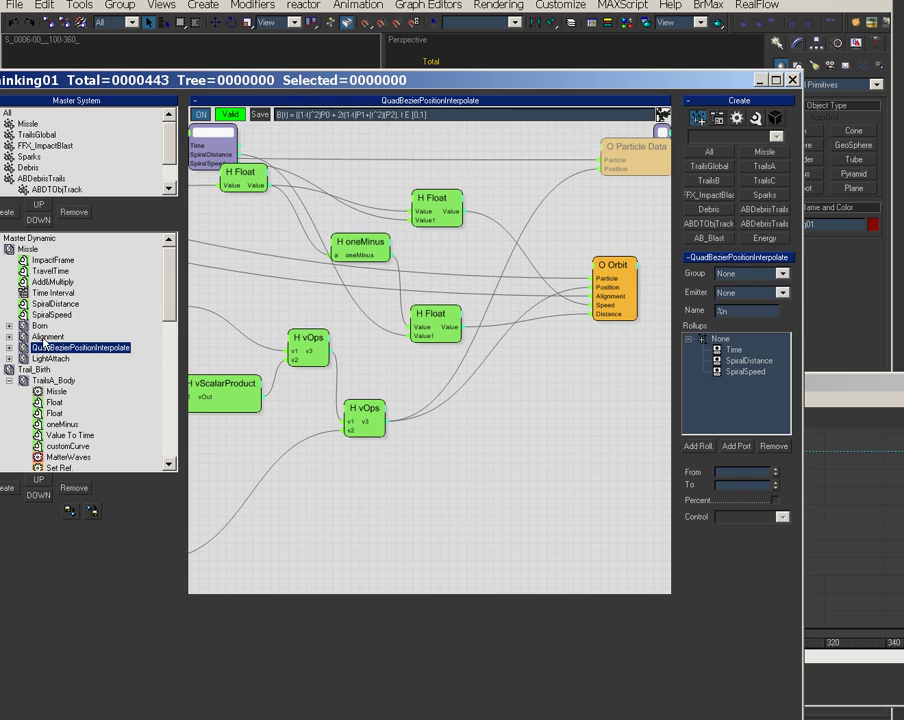
# Open the Alignment and Born networks of the Missle set and inspect the SpiralDistance float
pyautogui.click(46, 336)
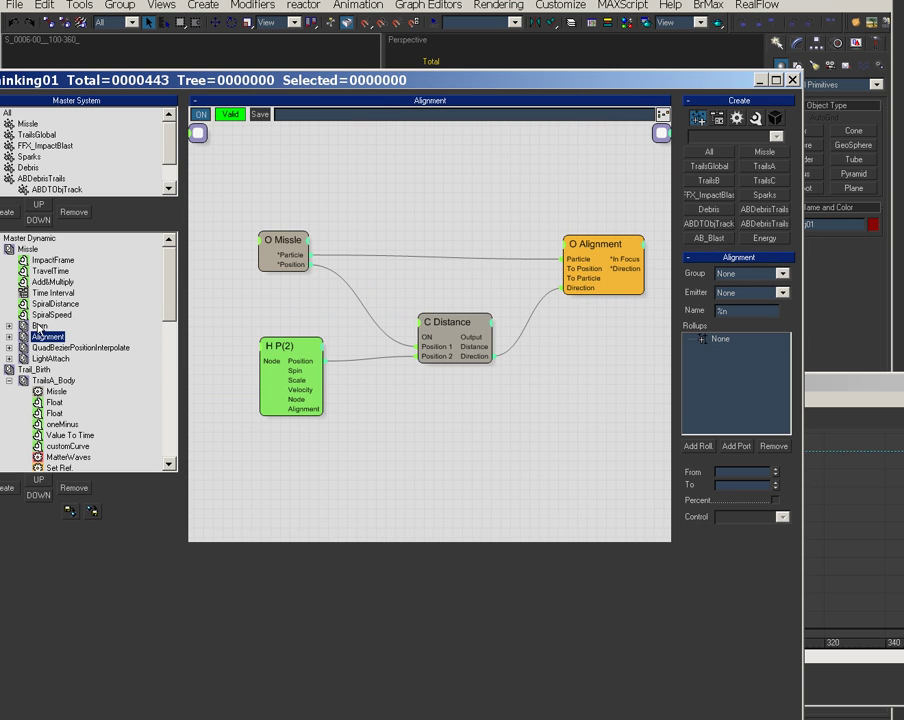
pyautogui.click(39, 326)
pyautogui.click(53, 304)
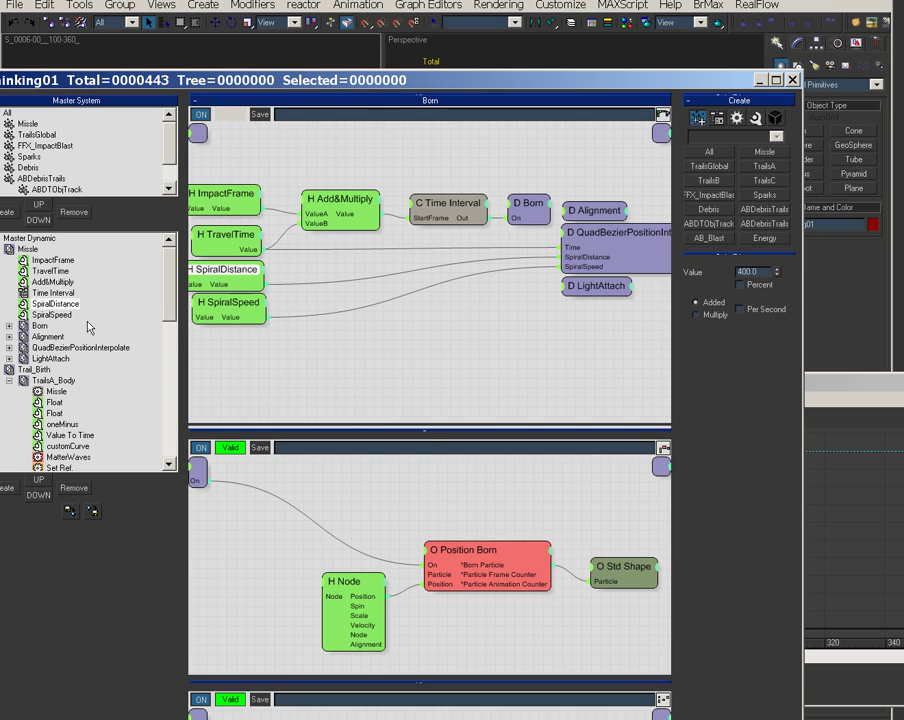
# Open TrailsA_Body and trace its network from the MatterWaves node back to the Missle node
pyautogui.click(62, 381)
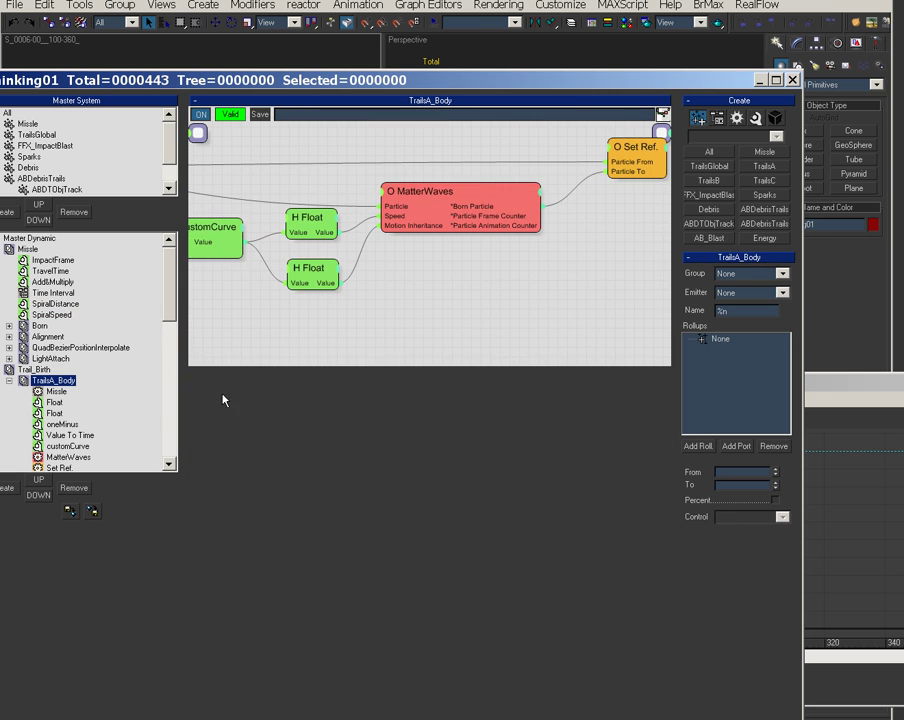
pyautogui.moveTo(405, 314); pyautogui.dragTo(579, 327, button='middle')
pyautogui.moveTo(426, 328); pyautogui.dragTo(564, 341, button='middle')
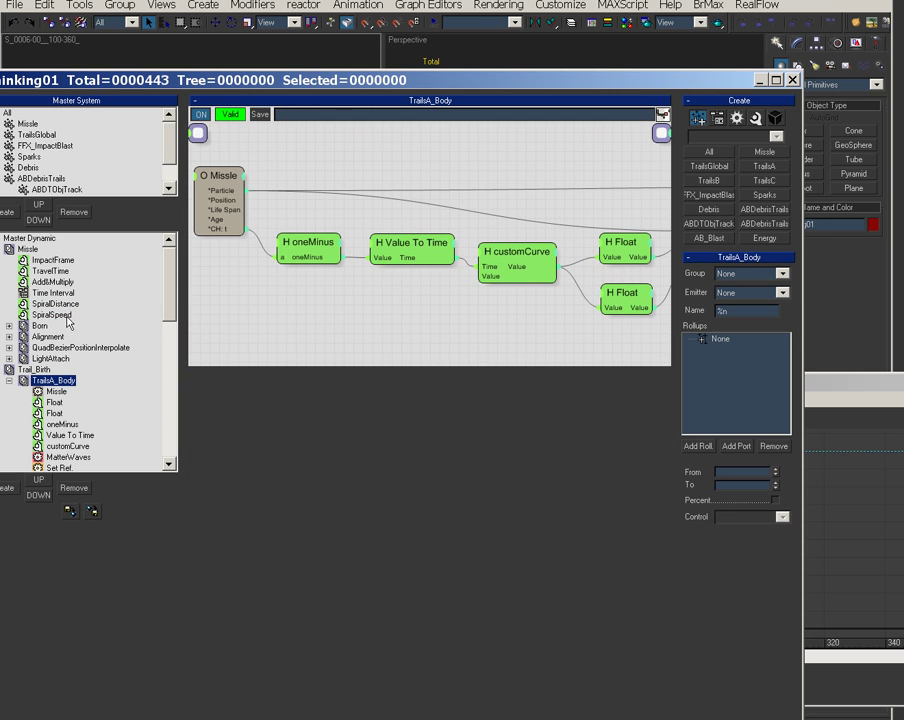
# Review the Missle set's main network and inspect the Data Channel node inside QuadBezierPositionInterpolate
pyautogui.click(28, 249)
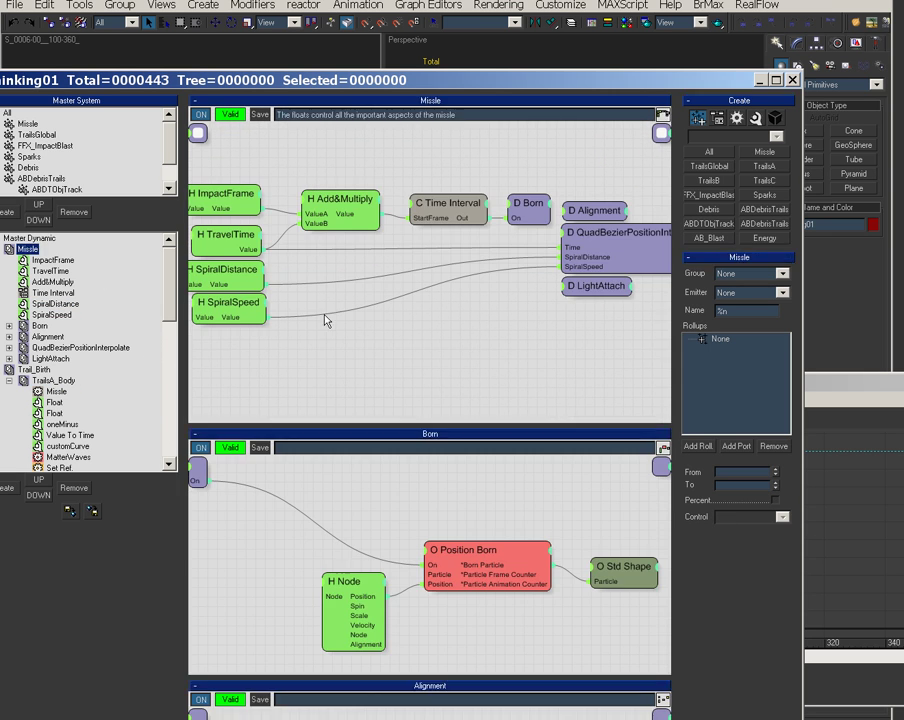
pyautogui.moveTo(392, 350); pyautogui.dragTo(427, 397, button='middle')
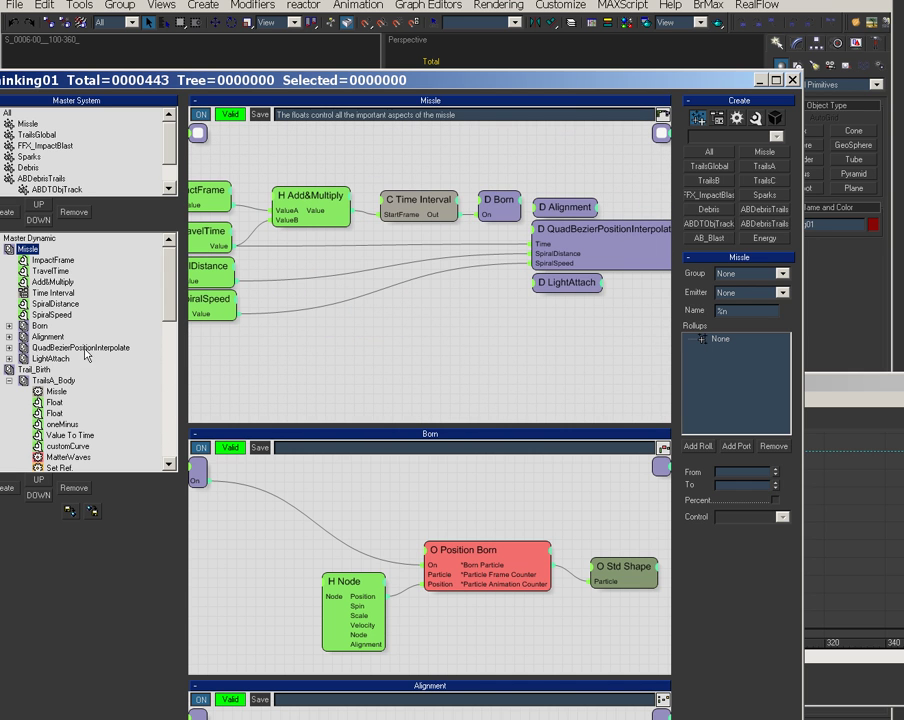
pyautogui.click(40, 326)
pyautogui.click(60, 347)
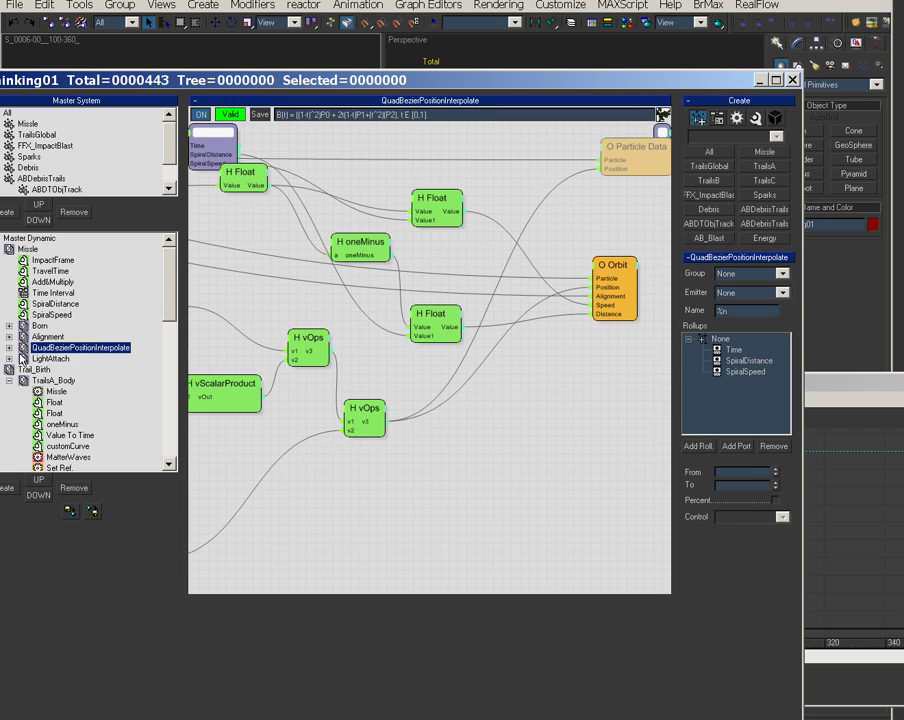
pyautogui.moveTo(490, 480); pyautogui.dragTo(903, 650, button='middle')
pyautogui.moveTo(541, 188); pyautogui.dragTo(660, 226, button='middle')
pyautogui.moveTo(539, 228)
pyautogui.mouseDown()
pyautogui.moveTo(529, 215)
pyautogui.moveTo(546, 215)
pyautogui.moveTo(539, 218)
pyautogui.mouseUp()
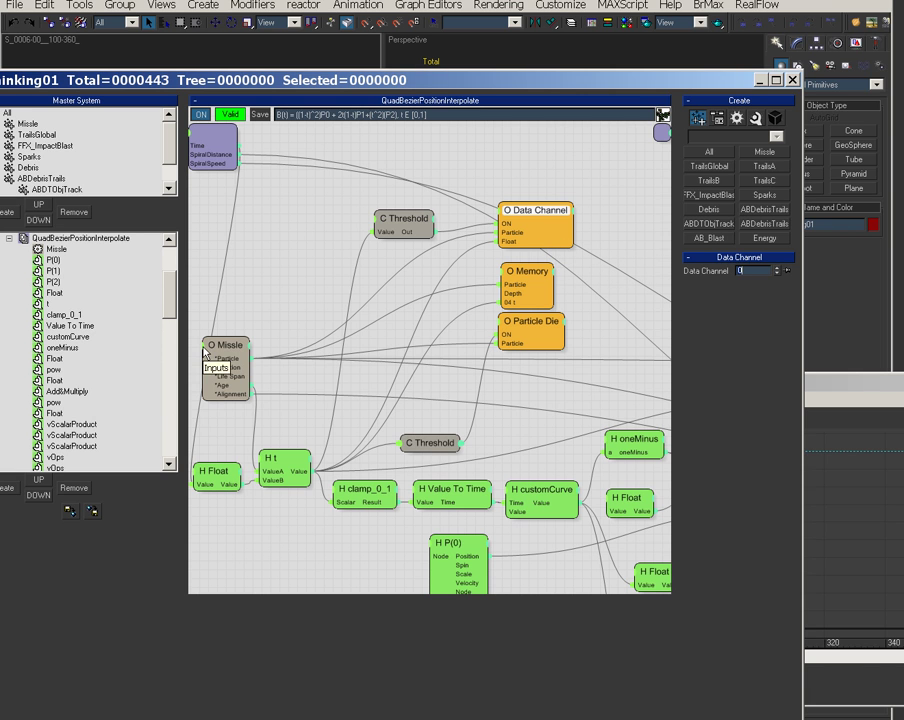
# Open TrailsB_Whisps and inspect the Float helper that drives the MatterWaves speed
pyautogui.scroll(-2, 177, 312)
pyautogui.moveTo(174, 312); pyautogui.dragTo(174, 329)
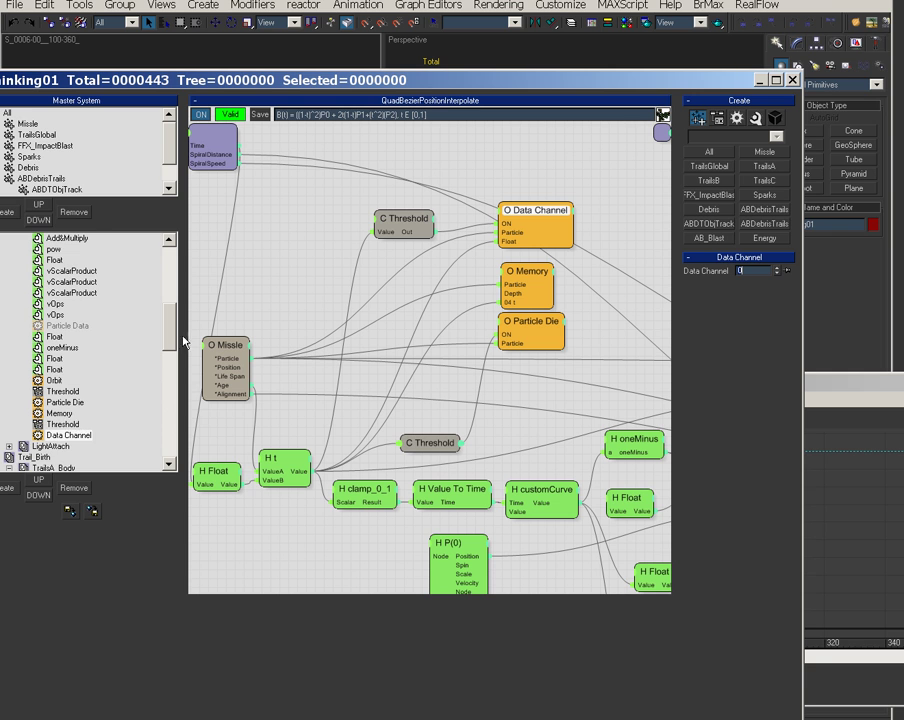
pyautogui.scroll(-6, 176, 345)
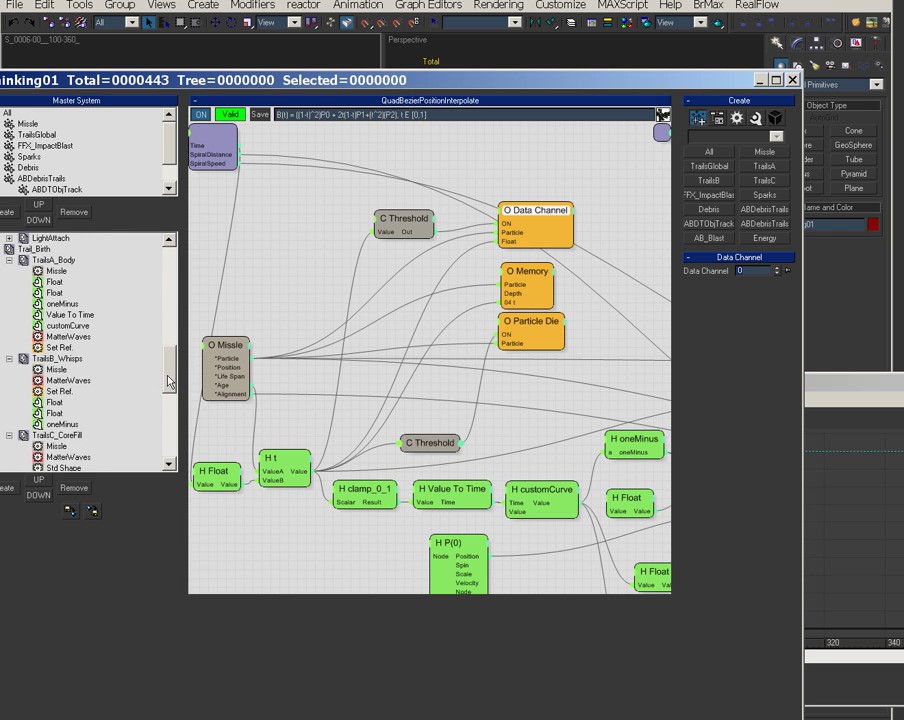
pyautogui.click(57, 358)
pyautogui.click(372, 254)
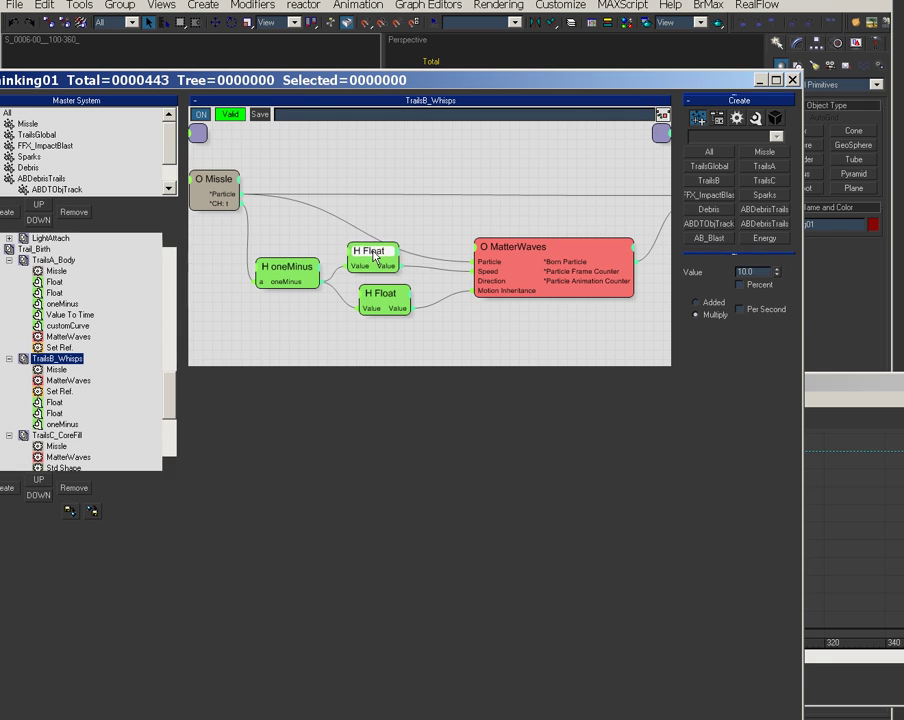
# Open the Trails_A_DataTrasfer network and inspect its TrailsA, Float, Get Ref. and Memory nodes
pyautogui.click(46, 414)
pyautogui.click(100, 436)
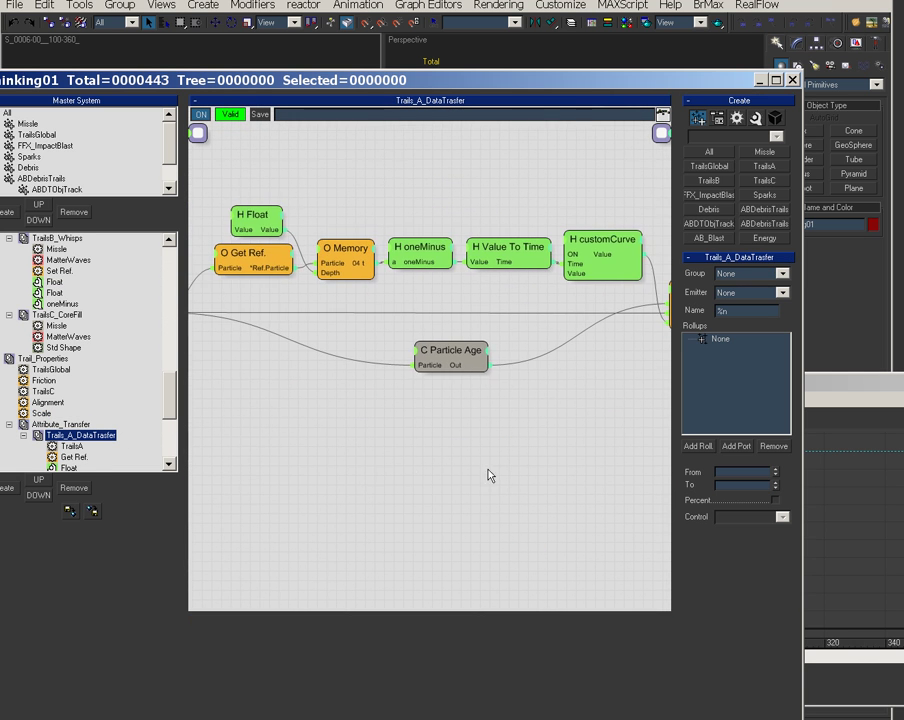
pyautogui.click(237, 312)
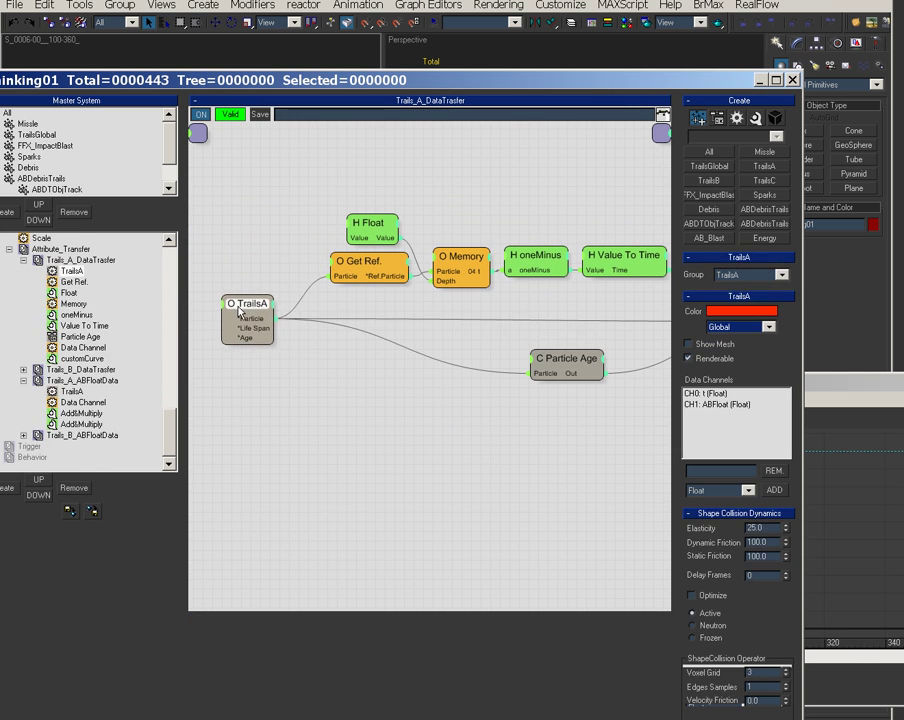
pyautogui.moveTo(375, 224); pyautogui.dragTo(385, 217)
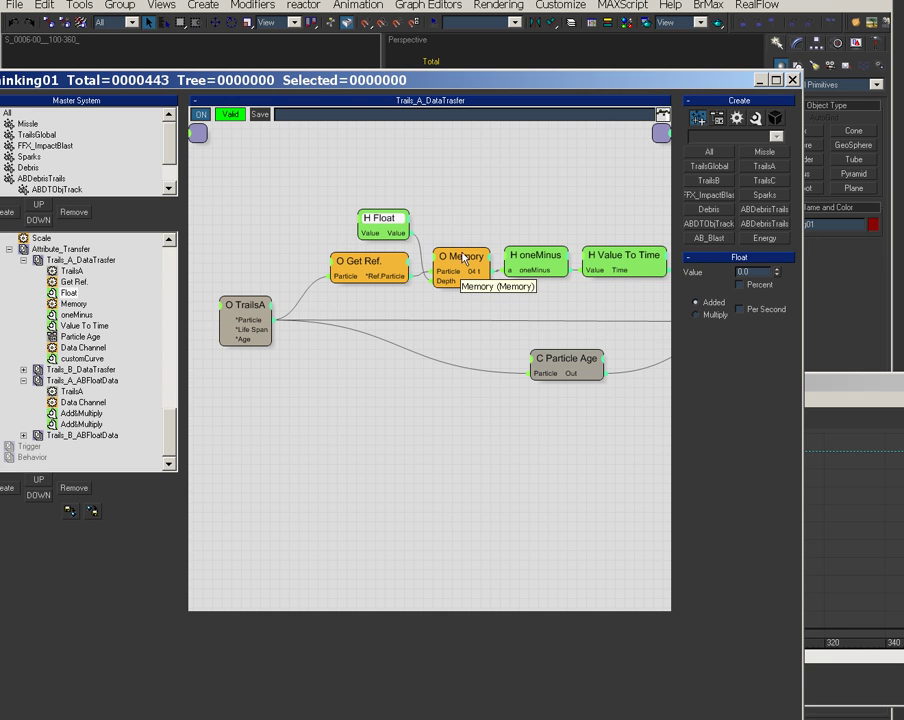
pyautogui.click(385, 272)
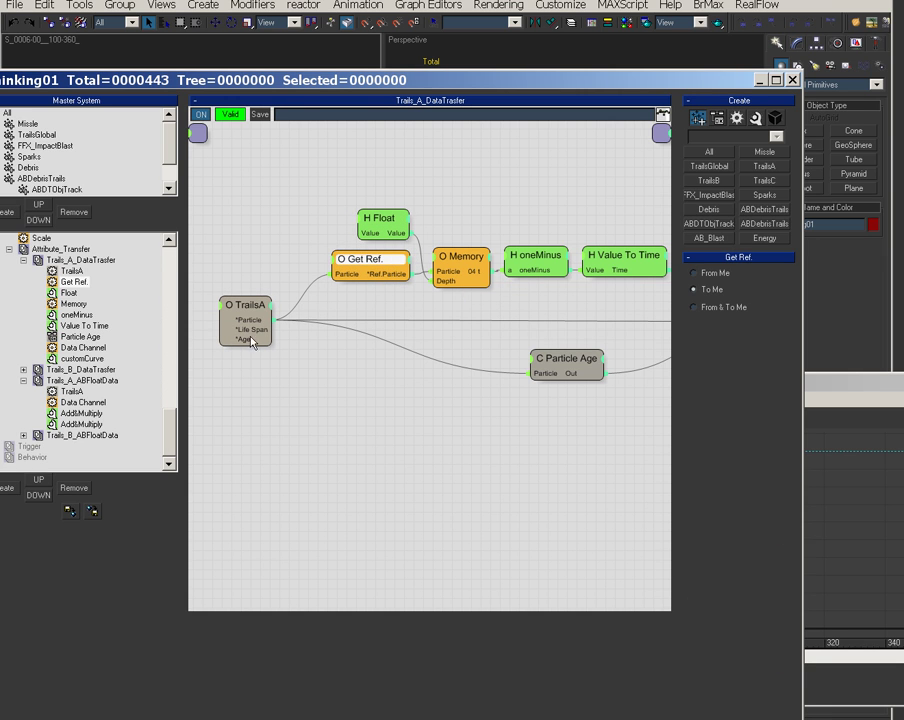
pyautogui.moveTo(448, 270); pyautogui.dragTo(444, 273)
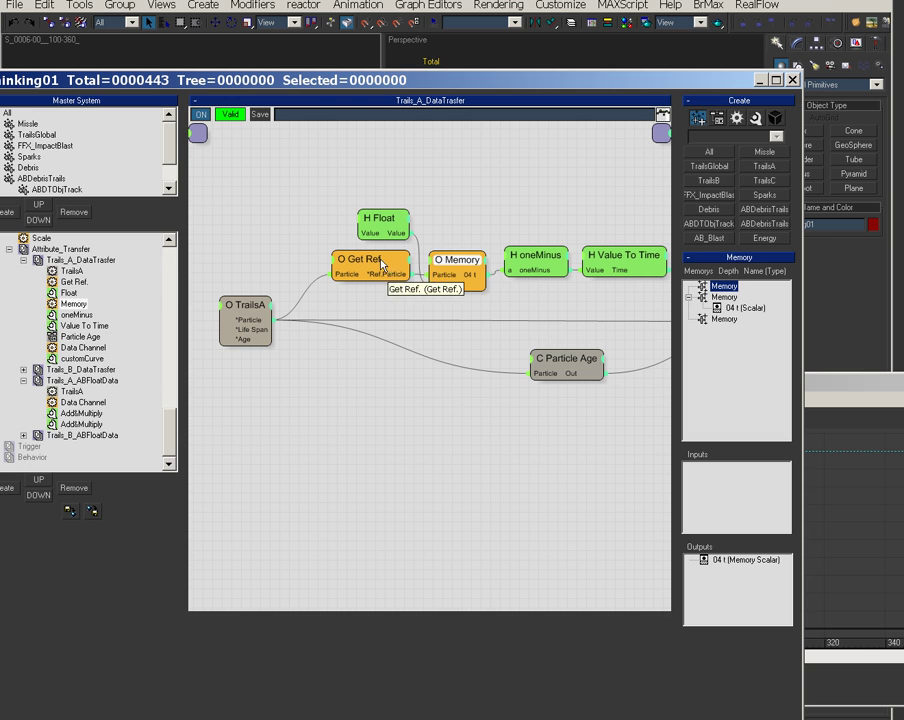
pyautogui.moveTo(172, 433); pyautogui.dragTo(179, 338)
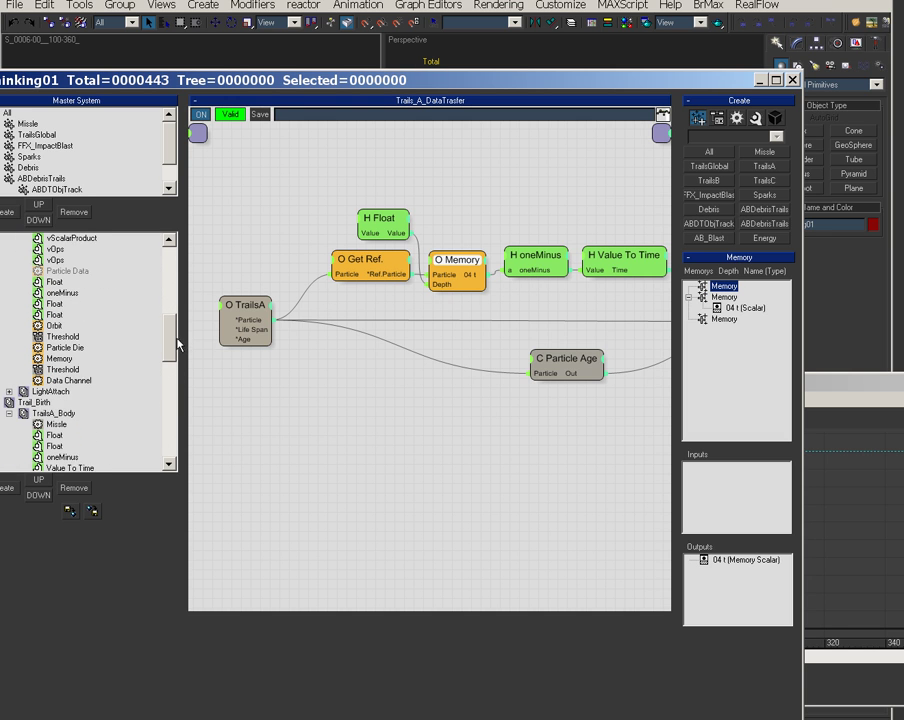
# Inspect the link between the Get Ref. and Memory nodes in Trails_A_DataTrasfer
pyautogui.click(352, 263)
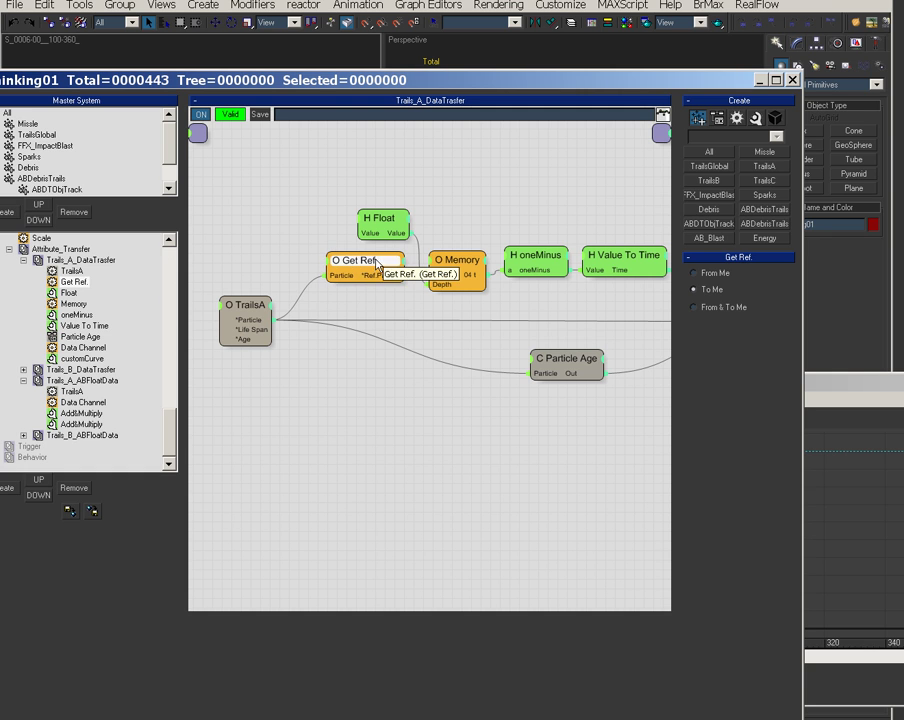
pyautogui.moveTo(385, 265); pyautogui.dragTo(369, 262)
pyautogui.moveTo(462, 268); pyautogui.dragTo(458, 266)
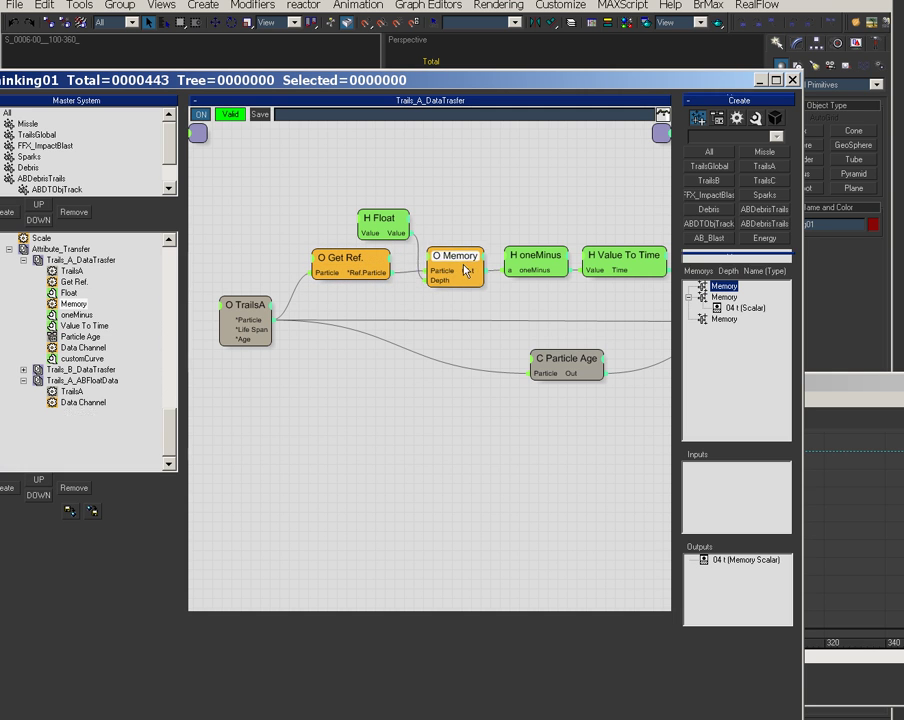
# Open the Memory node inside QuadBezierPositionInterpolate and trace its 04 t input back to the t helper
pyautogui.moveTo(169, 427); pyautogui.dragTo(177, 319)
pyautogui.scroll(-1, 120, 377)
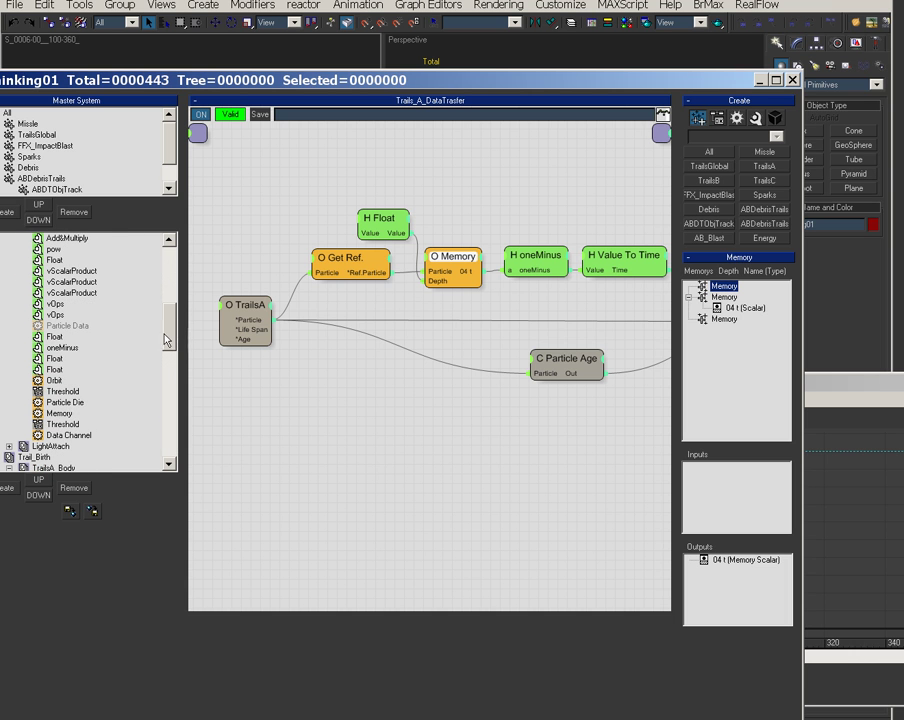
pyautogui.click(62, 414)
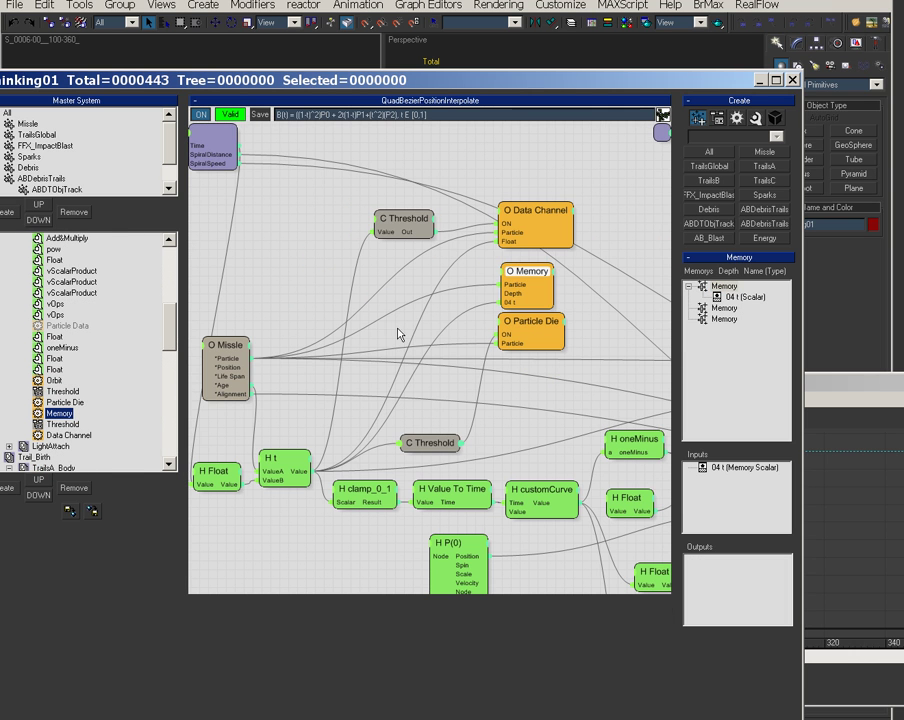
pyautogui.moveTo(519, 271); pyautogui.dragTo(500, 265)
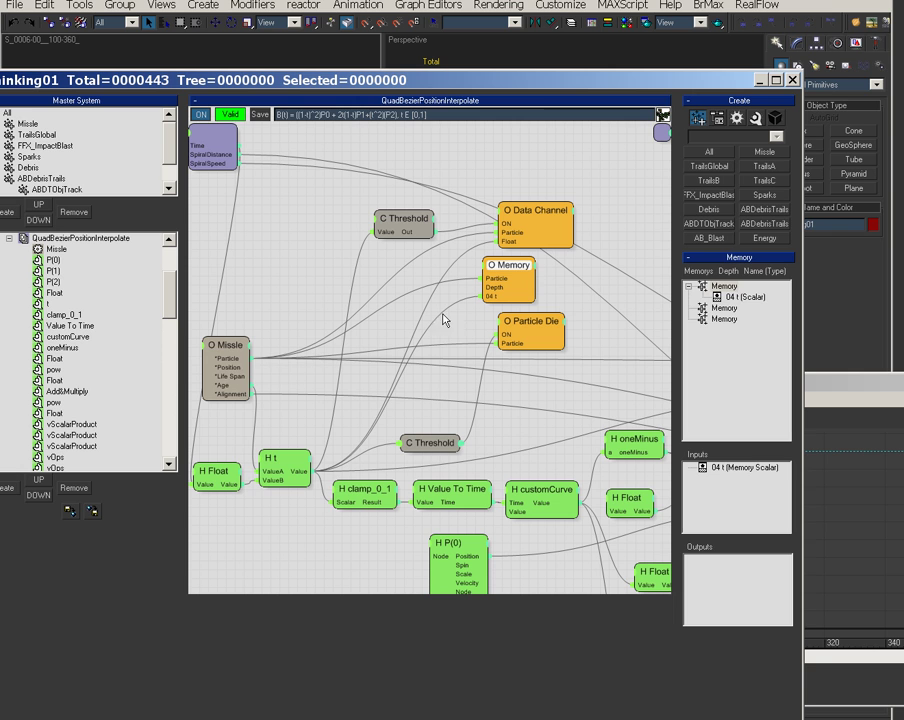
pyautogui.click(292, 466)
pyautogui.moveTo(292, 466)
pyautogui.mouseDown()
pyautogui.moveTo(288, 451)
pyautogui.moveTo(290, 468)
pyautogui.mouseUp()
pyautogui.moveTo(493, 266); pyautogui.dragTo(514, 268)
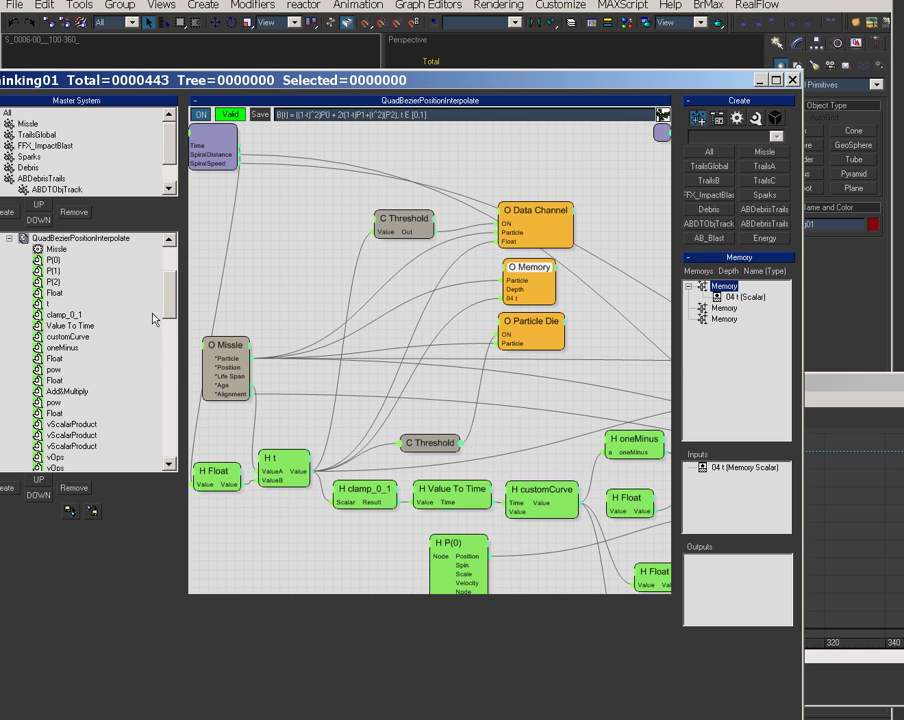
# Open the TrailsA_Body network and reposition the Thinking Particles window to review its nodes from Missle onward
pyautogui.scroll(-10, 156, 350)
pyautogui.scroll(4, 84, 304)
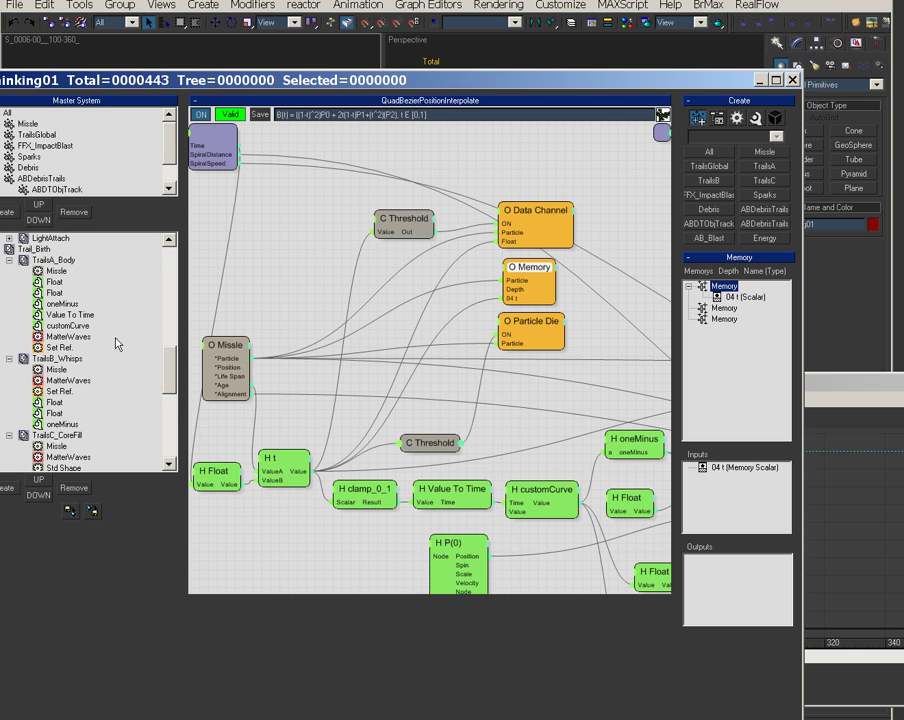
pyautogui.click(54, 260)
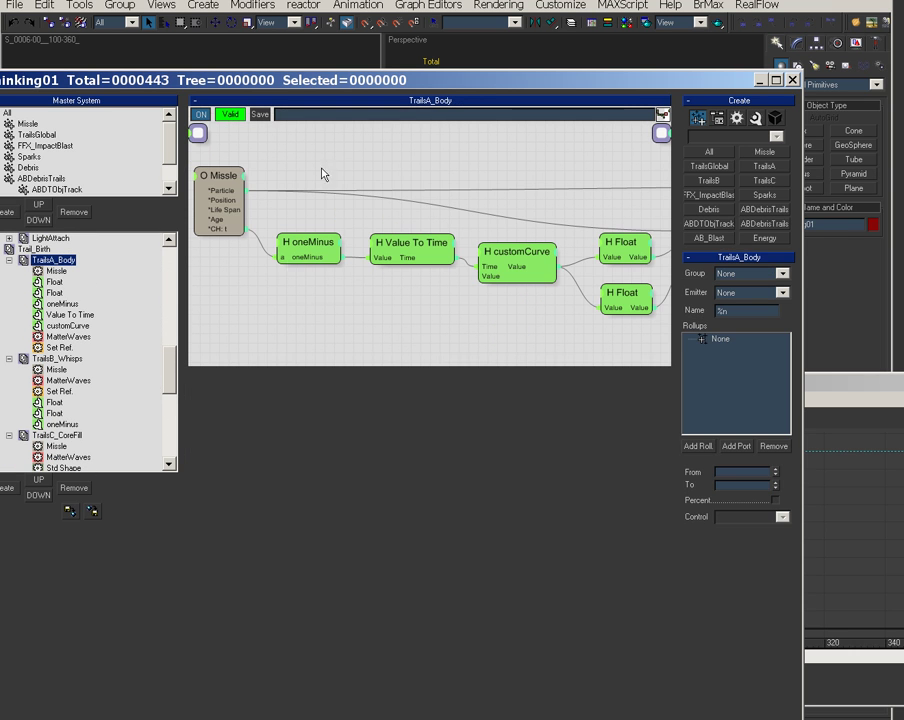
pyautogui.moveTo(298, 84); pyautogui.dragTo(0, 84)
pyautogui.moveTo(246, 370); pyautogui.dragTo(277, 511)
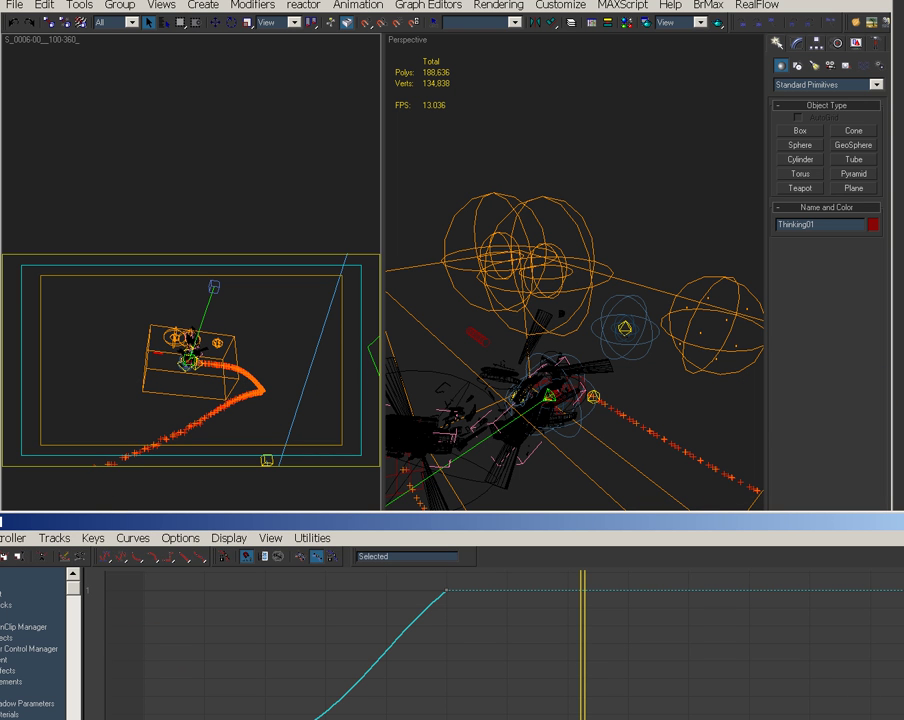
pyautogui.moveTo(505, 716); pyautogui.dragTo(474, 86)
pyautogui.moveTo(220, 370); pyautogui.dragTo(217, 363)
pyautogui.moveTo(532, 308); pyautogui.dragTo(442, 297, button='middle')
pyautogui.moveTo(352, 310); pyautogui.dragTo(433, 316, button='middle')
# Open the Trails_A_DataTrasfer network again and inspect its oneMinus and Value To Time nodes
pyautogui.scroll(-2, 205, 362)
pyautogui.scroll(1, 212, 366)
pyautogui.scroll(-1, 208, 374)
pyautogui.scroll(-7, 214, 400)
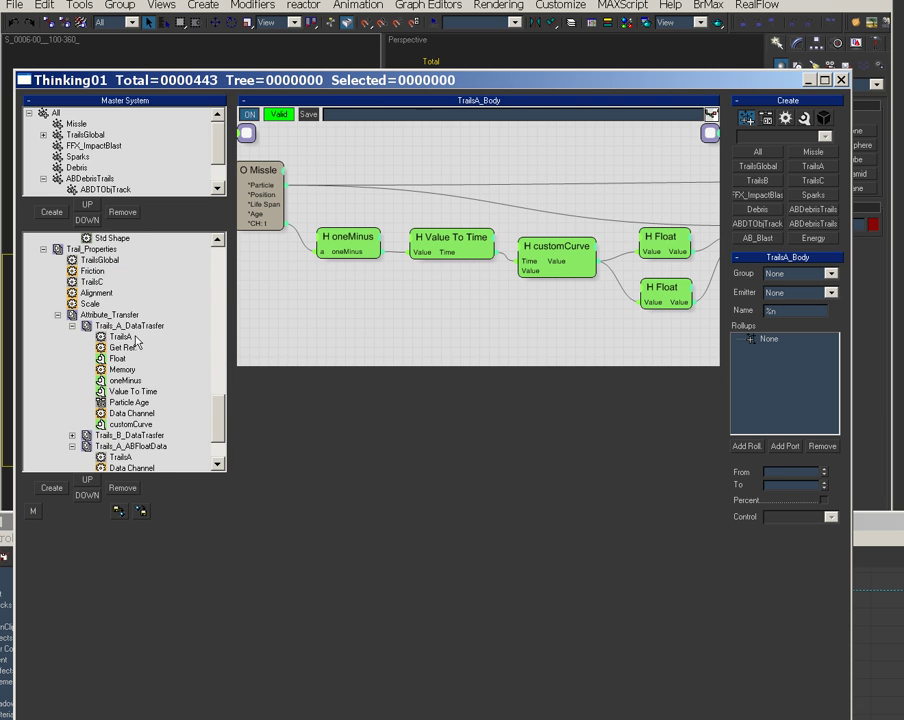
pyautogui.click(135, 325)
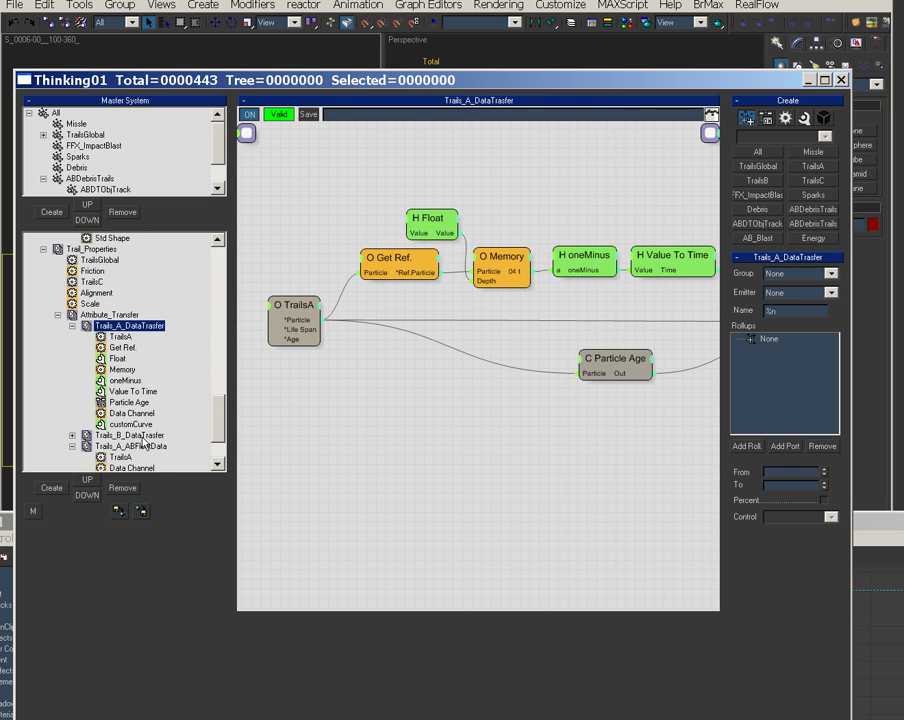
pyautogui.moveTo(216, 429); pyautogui.dragTo(211, 442)
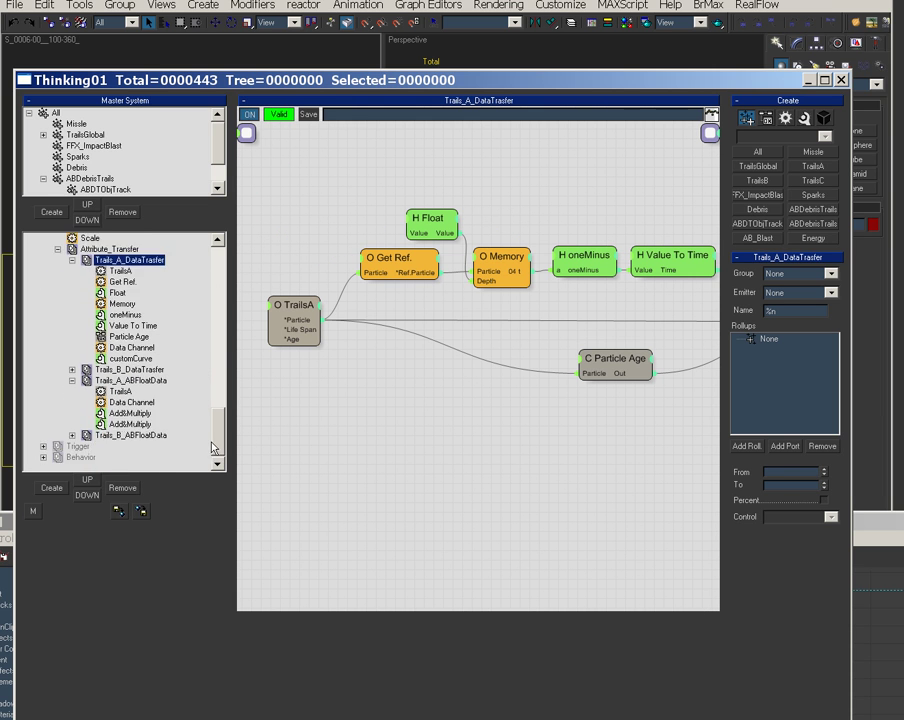
pyautogui.moveTo(540, 473); pyautogui.dragTo(463, 471, button='middle')
pyautogui.click(501, 268)
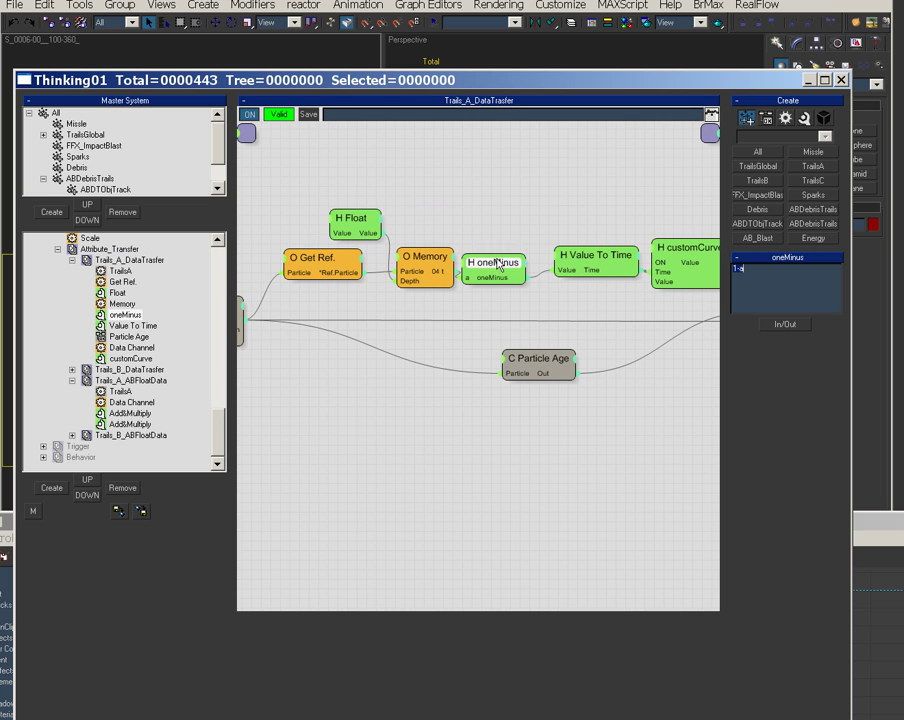
pyautogui.moveTo(557, 300); pyautogui.dragTo(494, 291, button='middle')
pyautogui.click(522, 247)
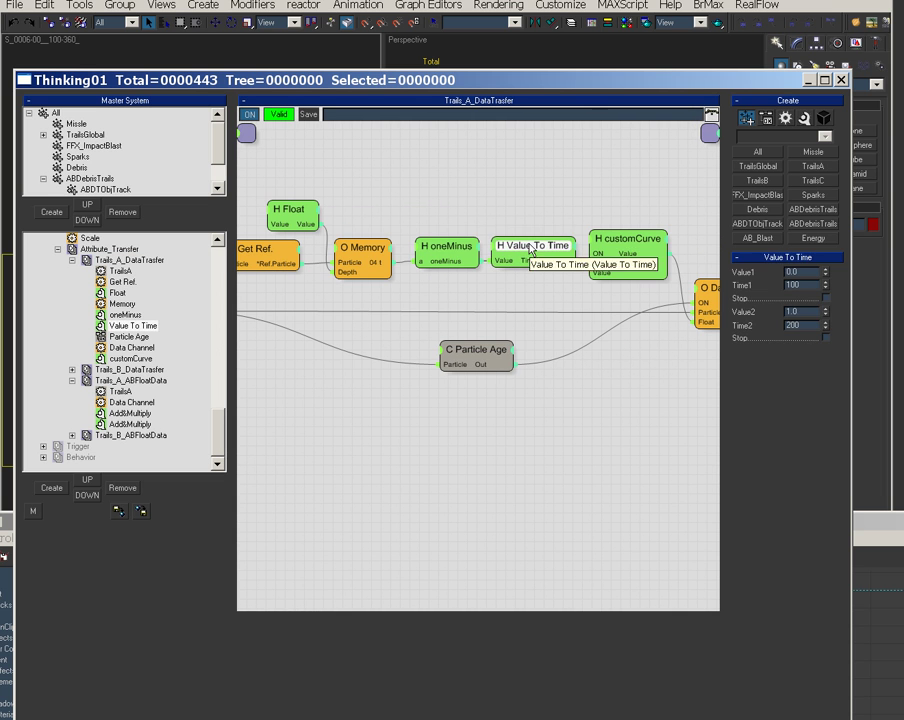
# Inspect the customCurve node and the Data Channel it feeds in Trails_A_DataTrasfer
pyautogui.click(627, 240)
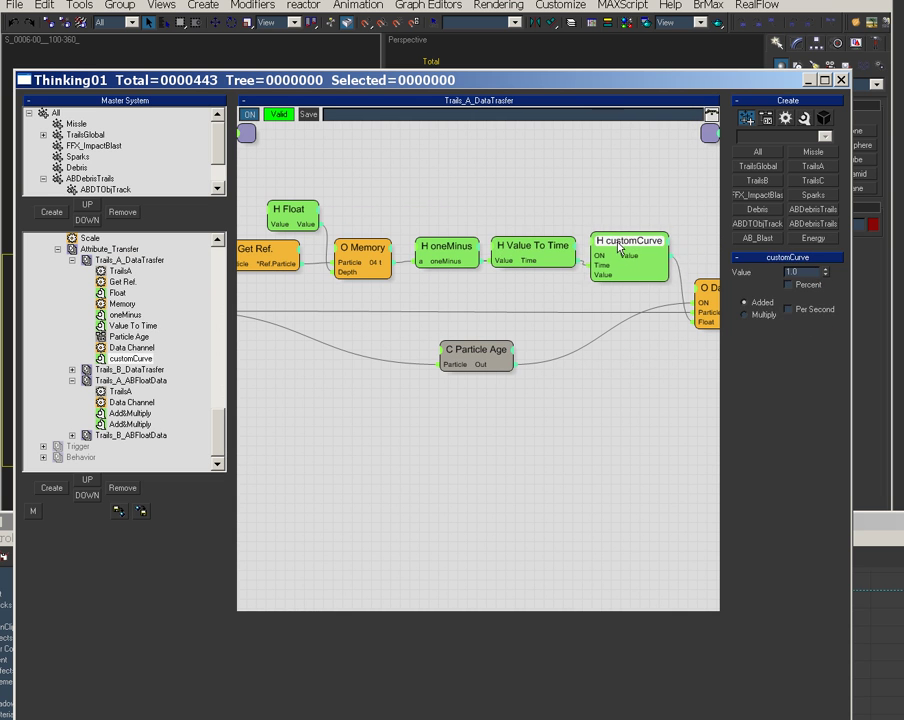
pyautogui.rightClick(805, 274)
pyautogui.click(614, 454)
pyautogui.moveTo(642, 388); pyautogui.dragTo(517, 382, button='middle')
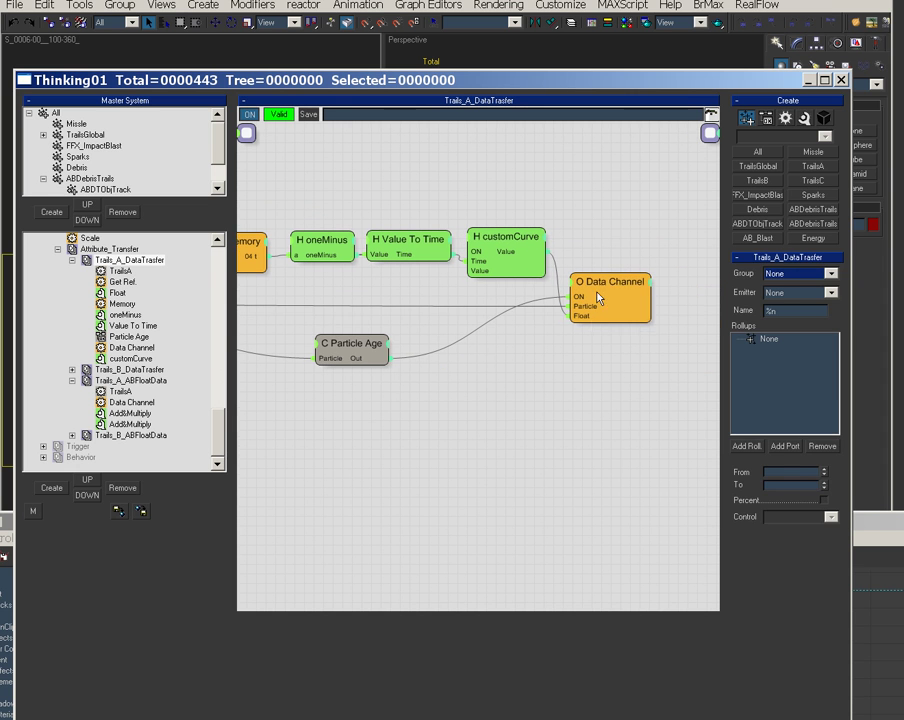
pyautogui.click(601, 291)
pyautogui.moveTo(554, 334); pyautogui.dragTo(660, 451, button='middle')
pyautogui.moveTo(461, 464); pyautogui.dragTo(401, 460, button='middle')
# Open Trails_A_ABFloatData and inspect the Add&Multiply node fed by the particle's Life Span and Age
pyautogui.click(131, 380)
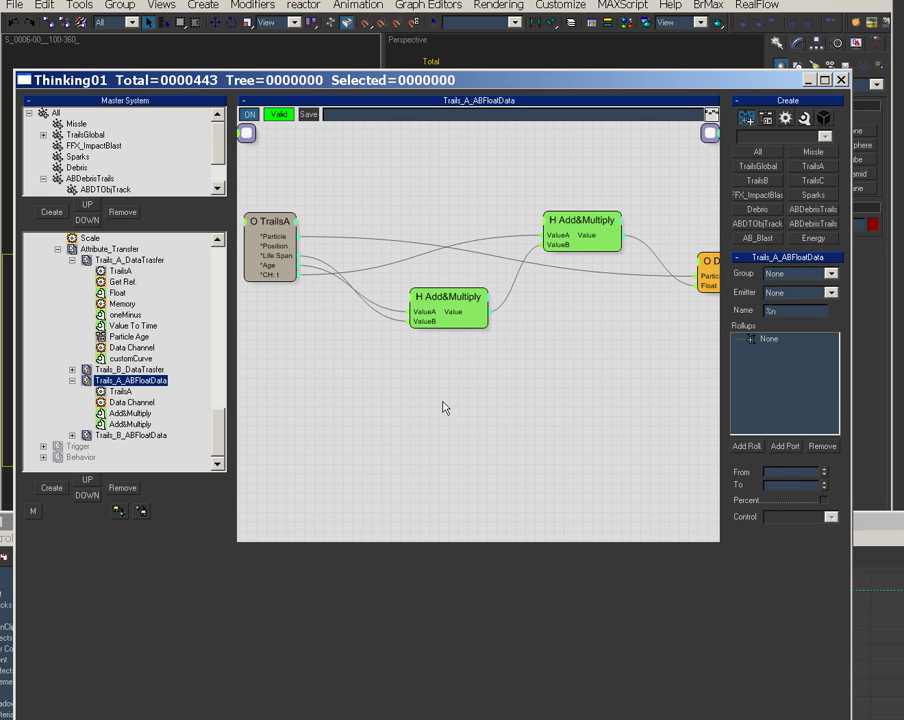
pyautogui.click(442, 296)
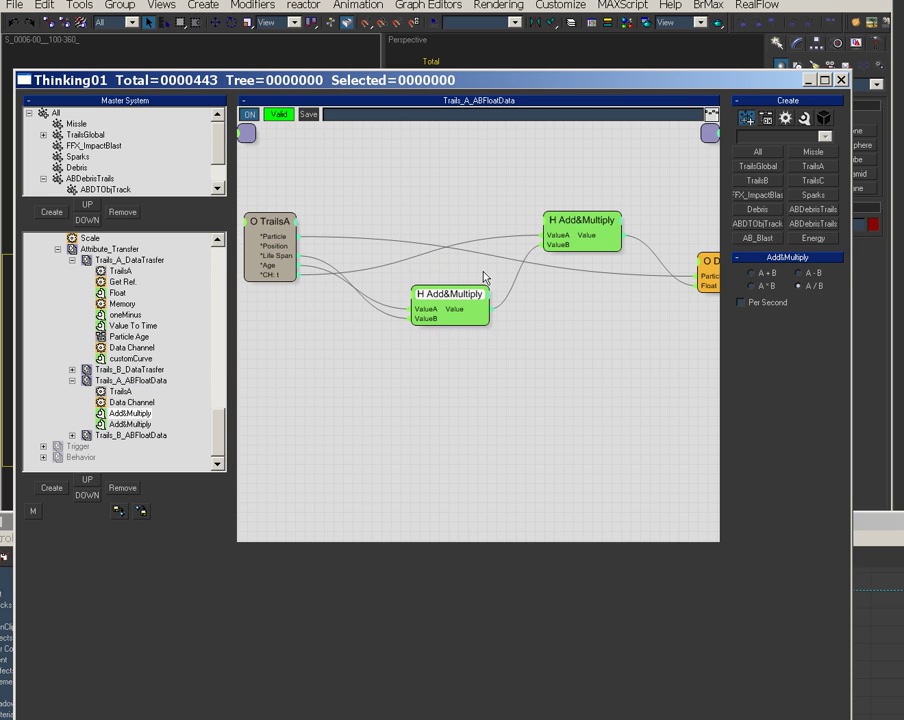
pyautogui.moveTo(457, 296)
pyautogui.mouseDown()
pyautogui.moveTo(452, 271)
pyautogui.moveTo(451, 290)
pyautogui.mouseUp()
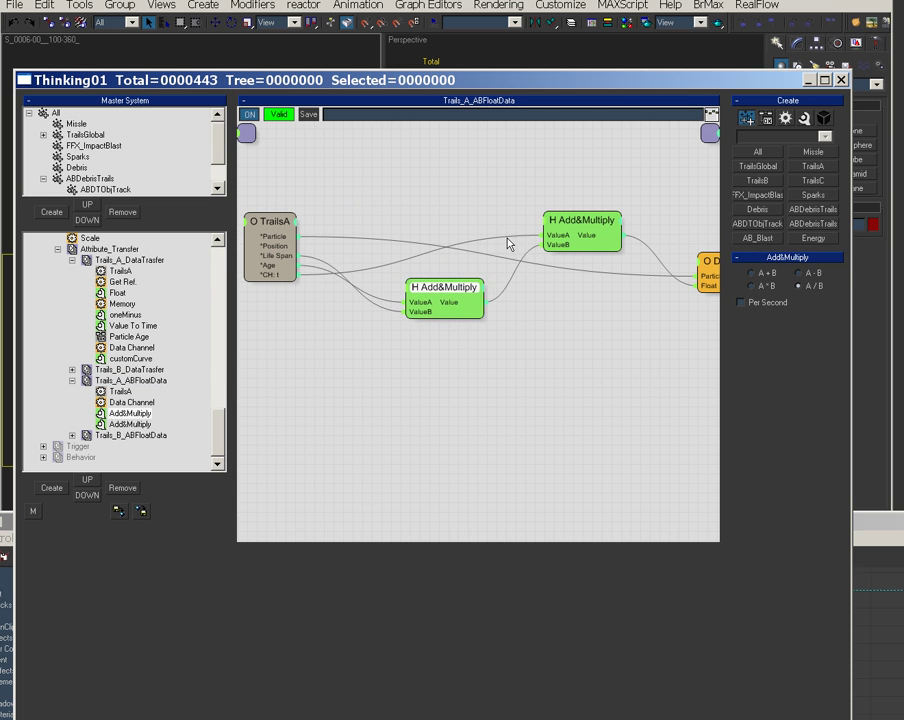
# Show the Trails_A_DataTrasfer customCurve value in the curve editor, examine its curve, and dismiss the editor
pyautogui.moveTo(499, 85); pyautogui.dragTo(519, 61)
pyautogui.click(153, 334)
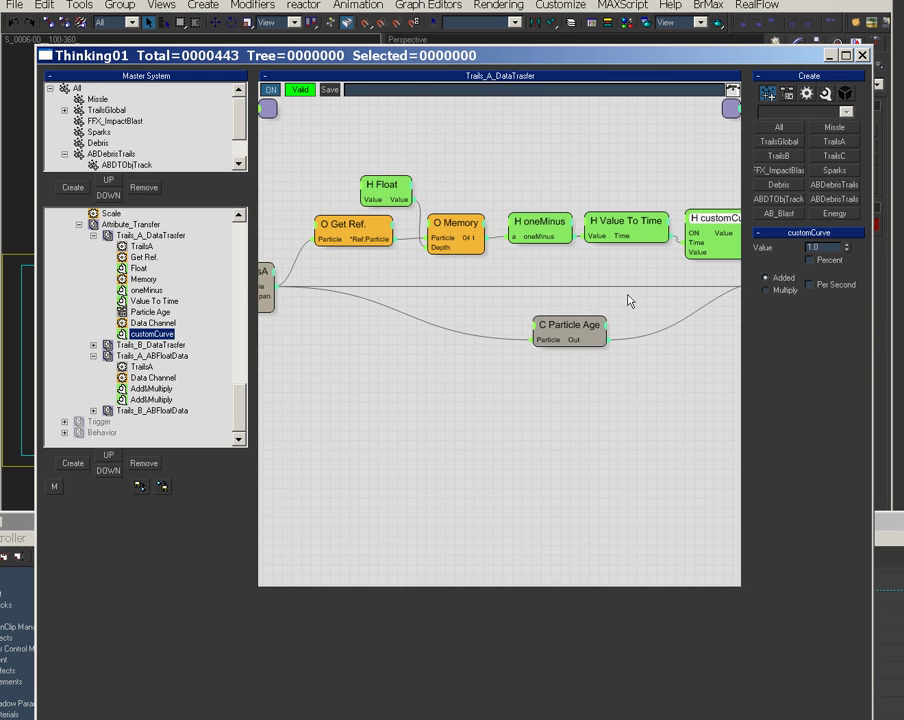
pyautogui.rightClick(828, 250)
pyautogui.click(794, 458)
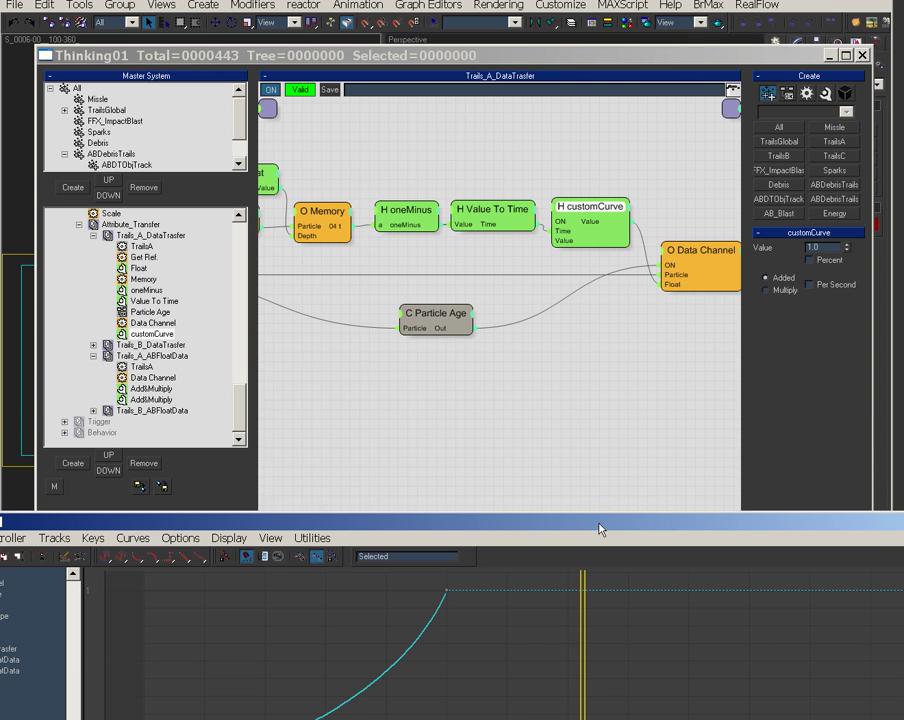
pyautogui.moveTo(598, 531); pyautogui.dragTo(709, 136)
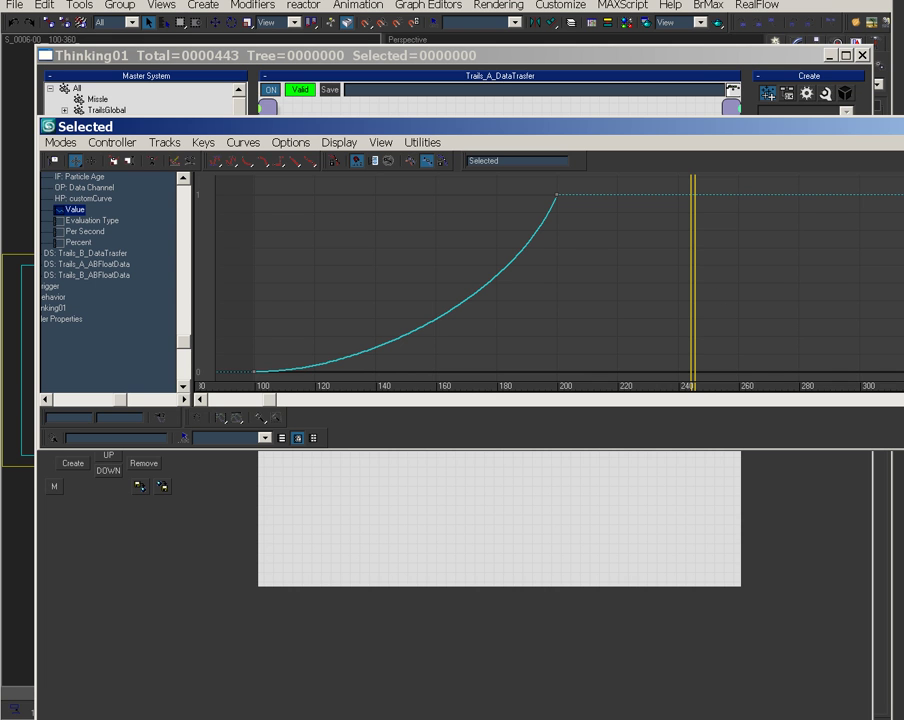
pyautogui.click(625, 108)
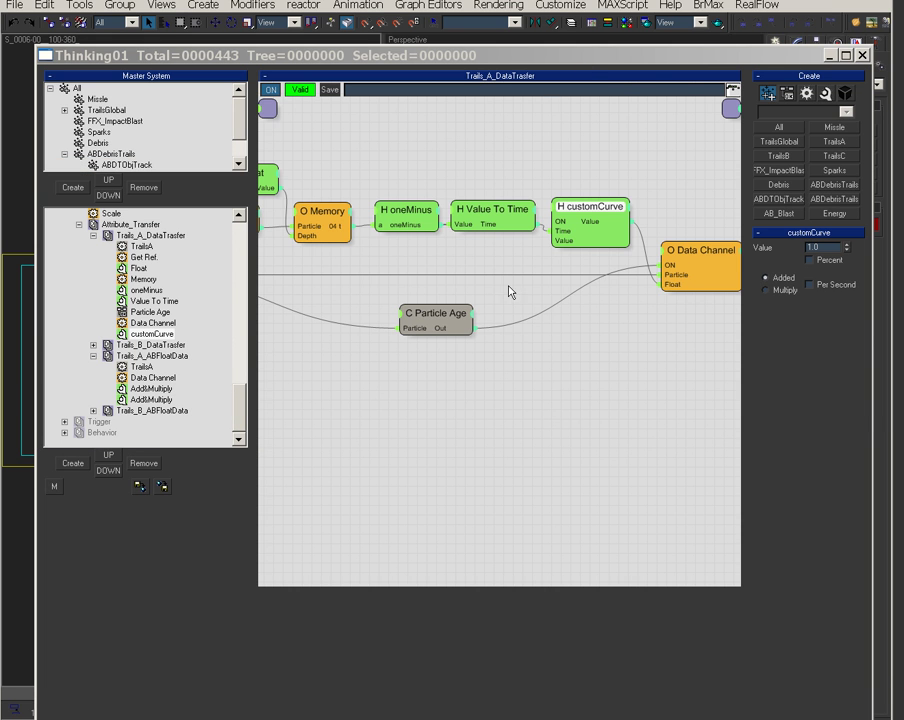
# Return to Trails_A_ABFloatData and trace both Add&Multiply nodes through to the Data Channel
pyautogui.moveTo(577, 411); pyautogui.dragTo(621, 383, button='middle')
pyautogui.click(160, 357)
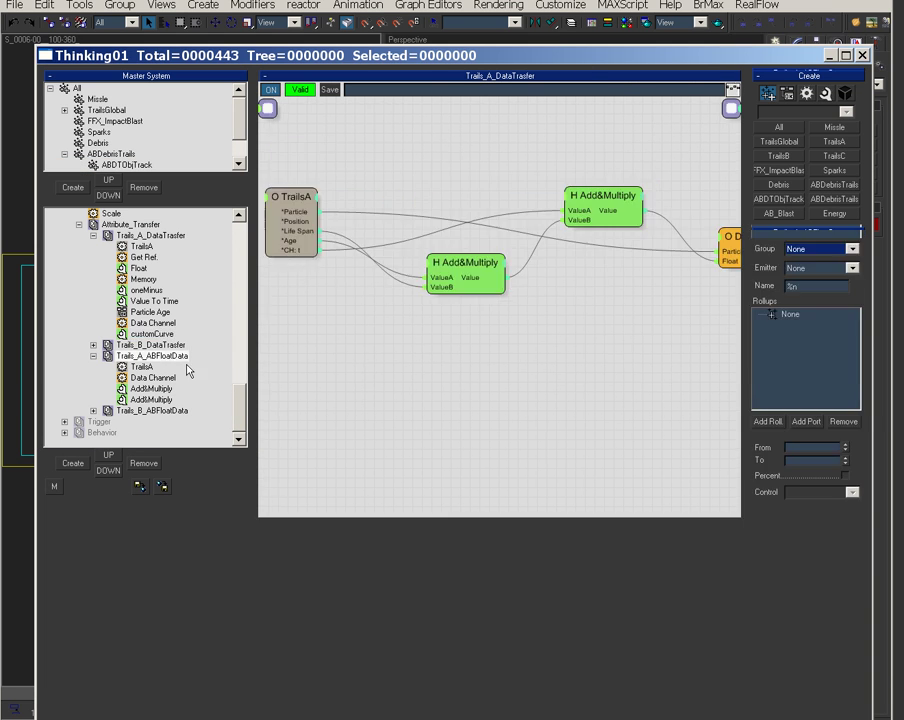
pyautogui.moveTo(467, 270); pyautogui.dragTo(476, 271)
pyautogui.moveTo(597, 208); pyautogui.dragTo(602, 208)
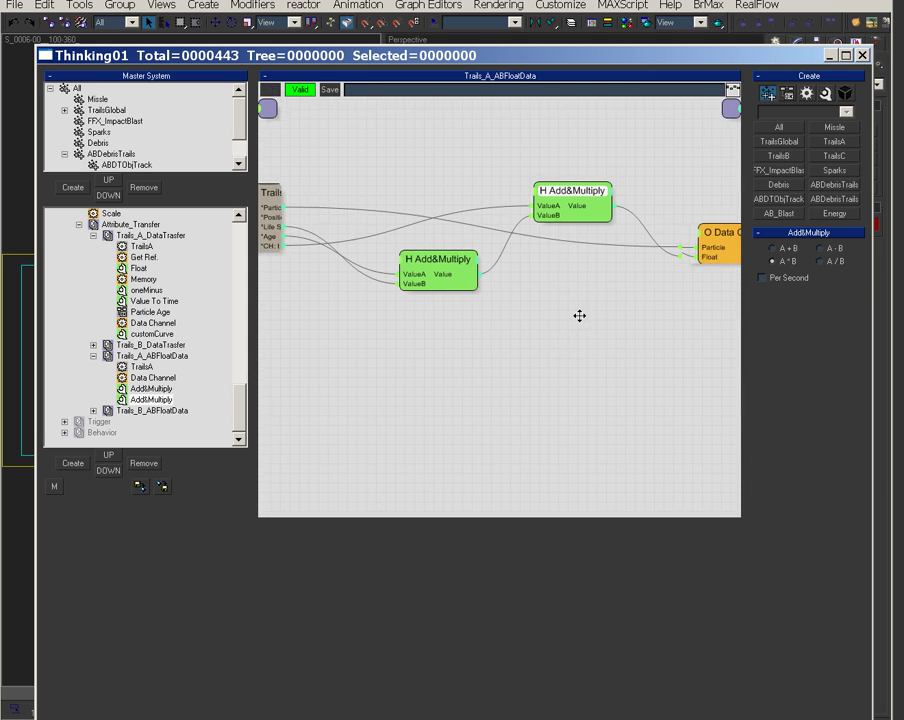
pyautogui.moveTo(690, 243); pyautogui.dragTo(676, 229)
pyautogui.moveTo(416, 266); pyautogui.dragTo(401, 264)
pyautogui.moveTo(497, 294); pyautogui.dragTo(549, 309, button='middle')
pyautogui.moveTo(591, 205); pyautogui.dragTo(583, 165)
pyautogui.moveTo(451, 284)
pyautogui.mouseDown()
pyautogui.moveTo(431, 284)
pyautogui.moveTo(461, 278)
pyautogui.mouseUp()
pyautogui.moveTo(604, 173); pyautogui.dragTo(621, 201)
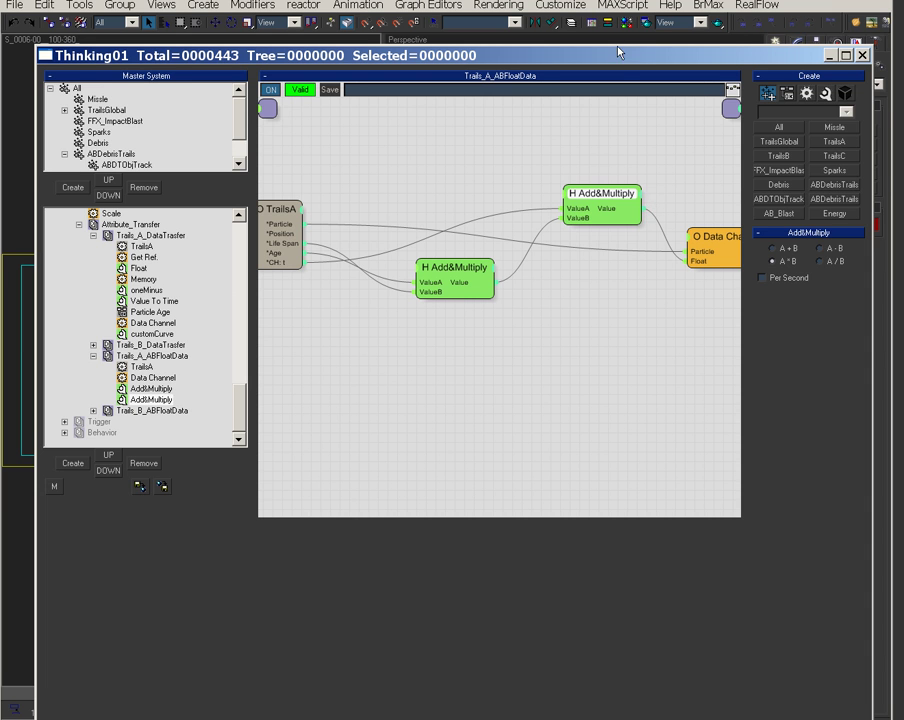
# Open the Environment and Effects settings, select the ABurn_TrailsA atmosphere effect, and enlarge the dialog to show its parameters
pyautogui.moveTo(616, 55); pyautogui.dragTo(330, 715)
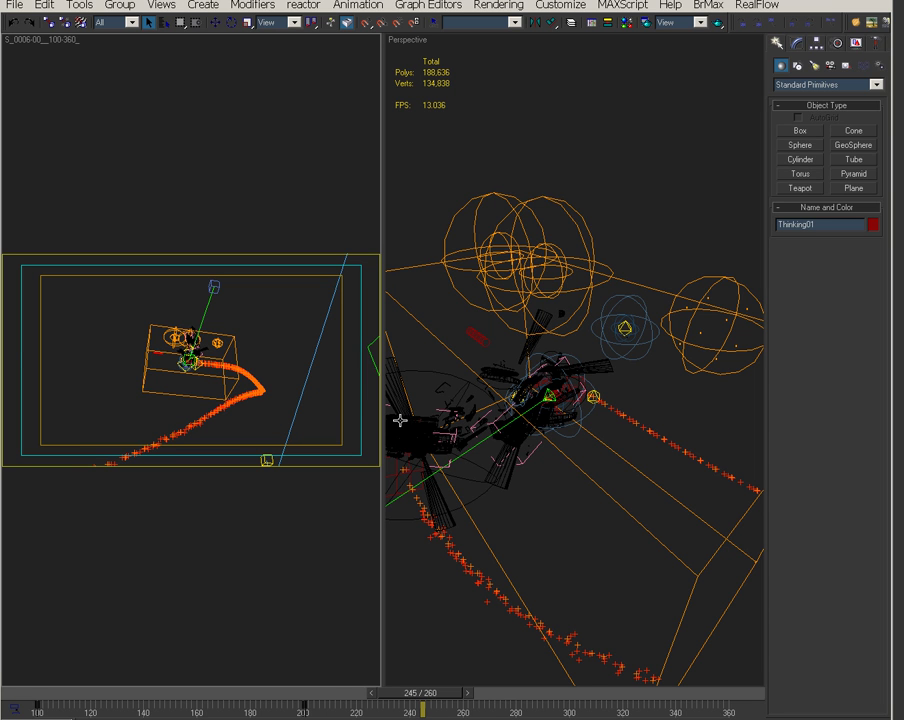
pyautogui.press('8')
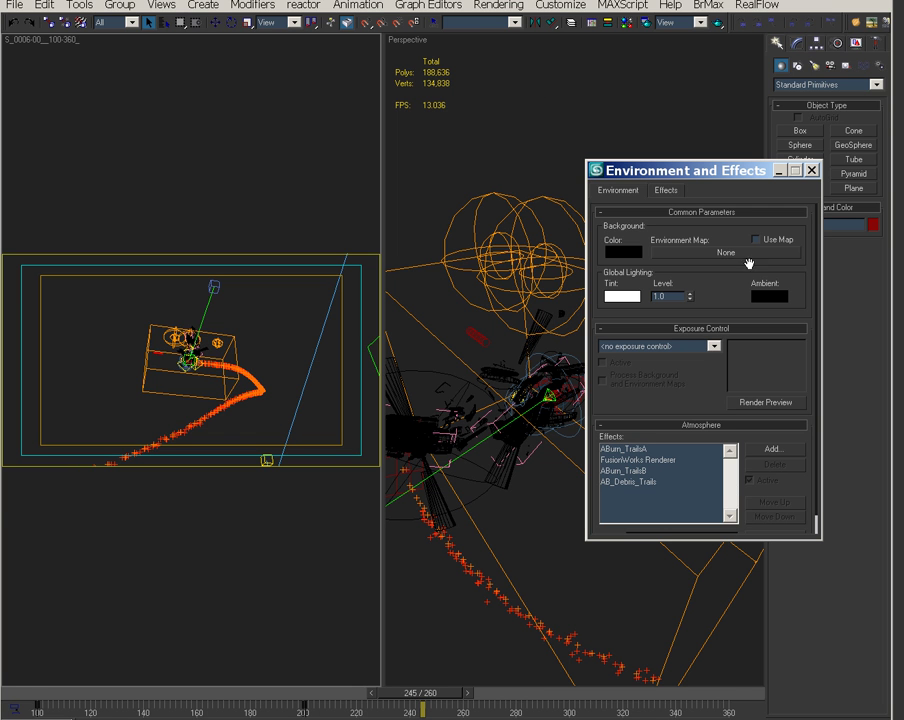
pyautogui.click(648, 451)
pyautogui.moveTo(720, 165); pyautogui.dragTo(529, 23)
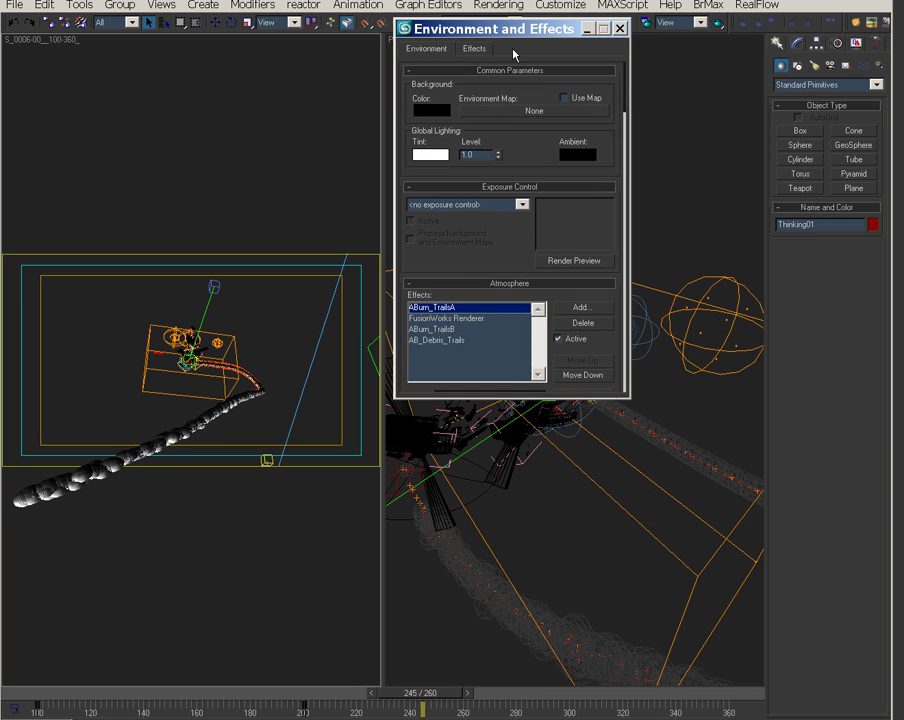
pyautogui.click(519, 400)
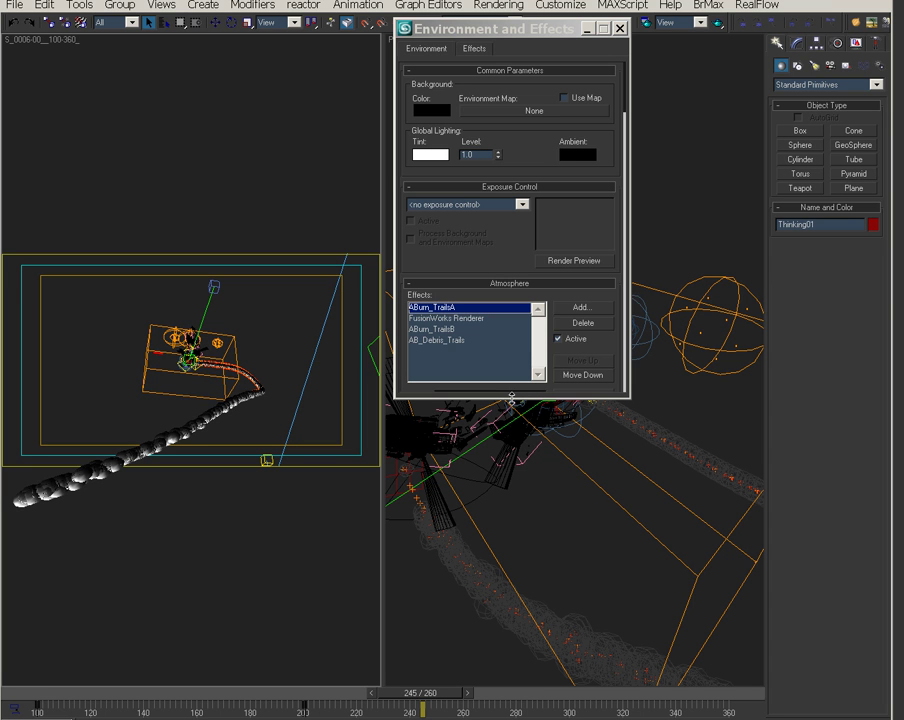
pyautogui.moveTo(509, 398); pyautogui.dragTo(535, 716)
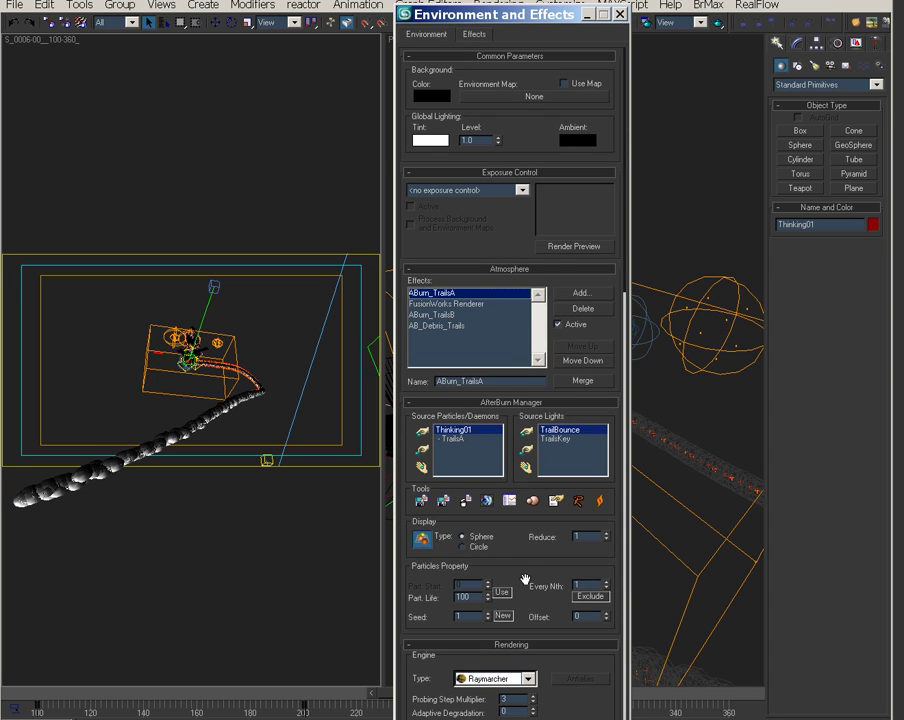
# Examine ABurn_TrailsA's rendering, shading, color and particle shape parameters
pyautogui.moveTo(526, 571); pyautogui.dragTo(530, 205)
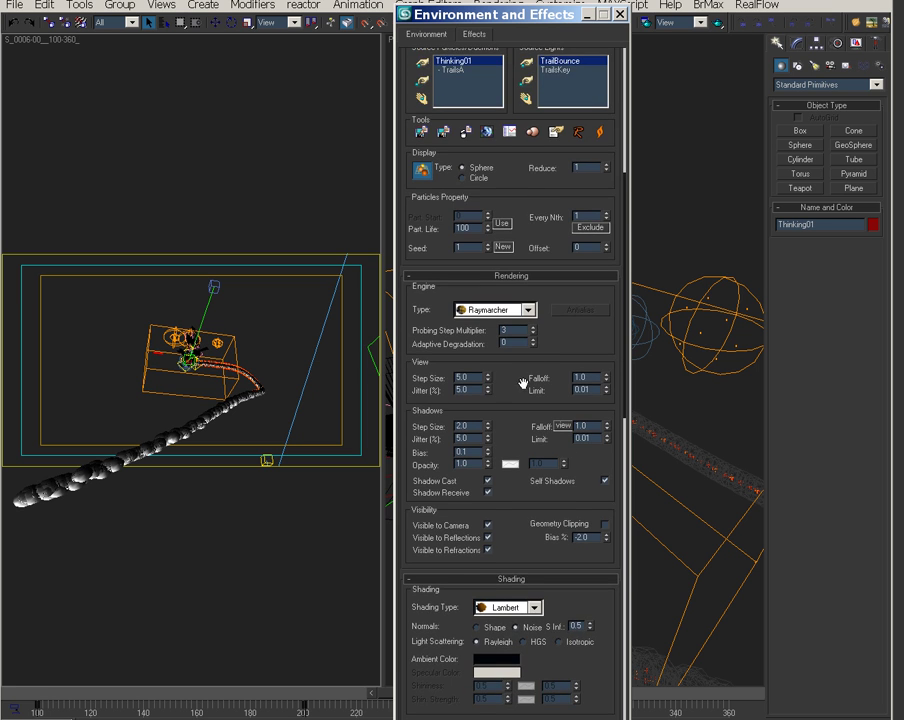
pyautogui.moveTo(508, 382); pyautogui.dragTo(500, 224)
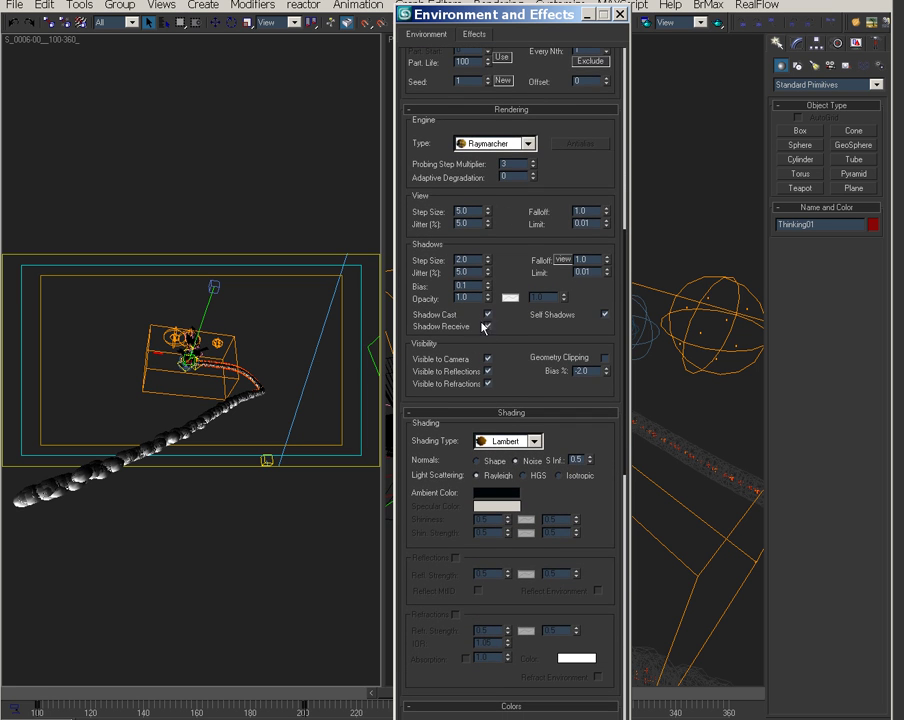
pyautogui.scroll(-2, 456, 412)
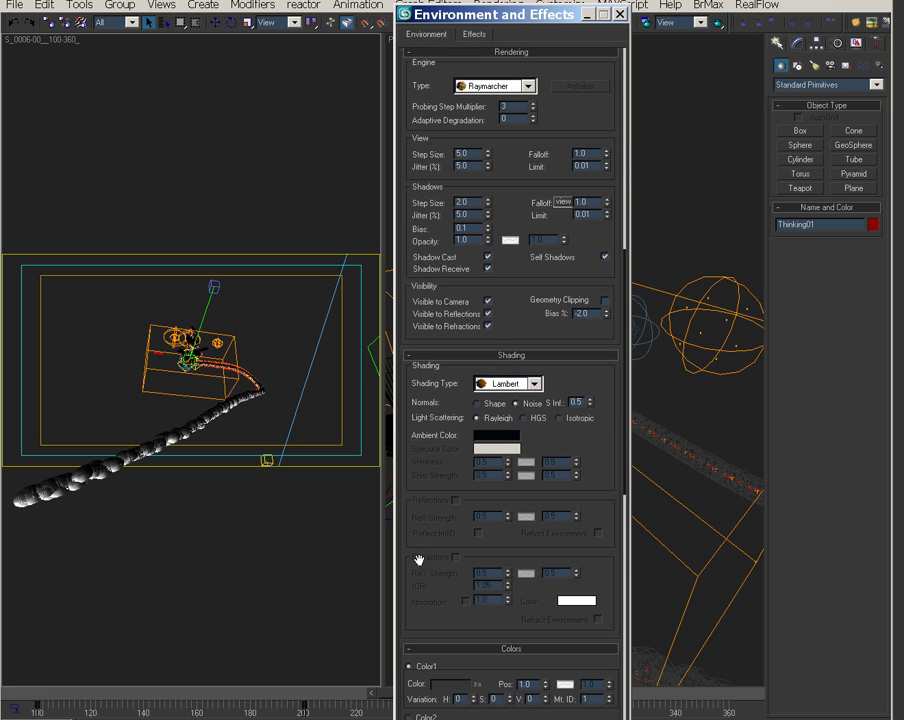
pyautogui.scroll(-1, 418, 558)
pyautogui.scroll(-10, 418, 558)
pyautogui.scroll(-7, 412, 466)
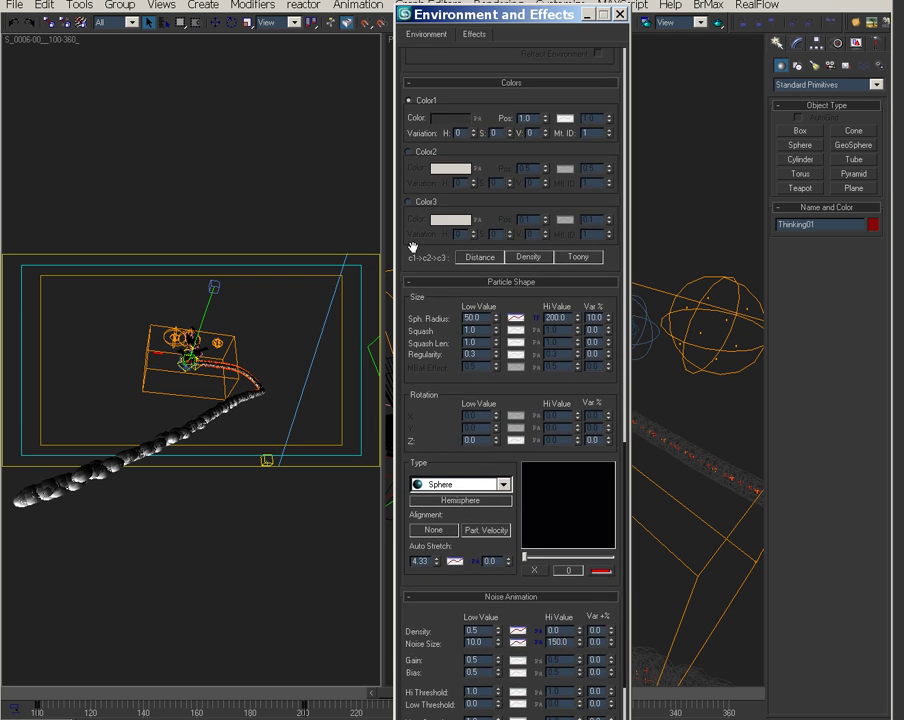
# Select the ABurn_TrailsB atmosphere effect and examine its colors, particle shape size and noise animation settings
pyautogui.scroll(-7, 426, 383)
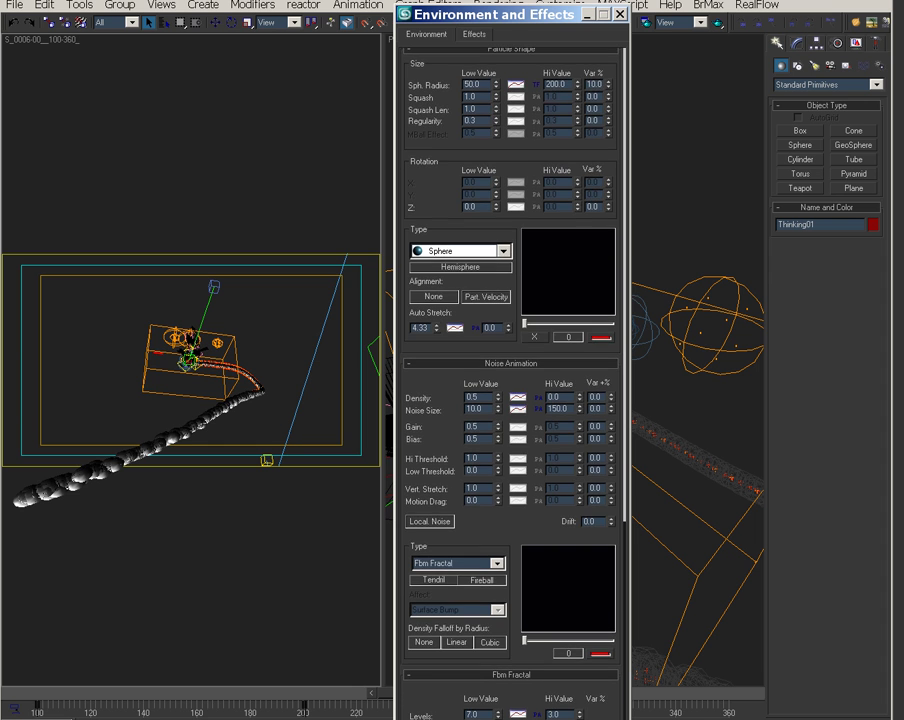
pyautogui.scroll(8, 439, 685)
pyautogui.scroll(10, 478, 125)
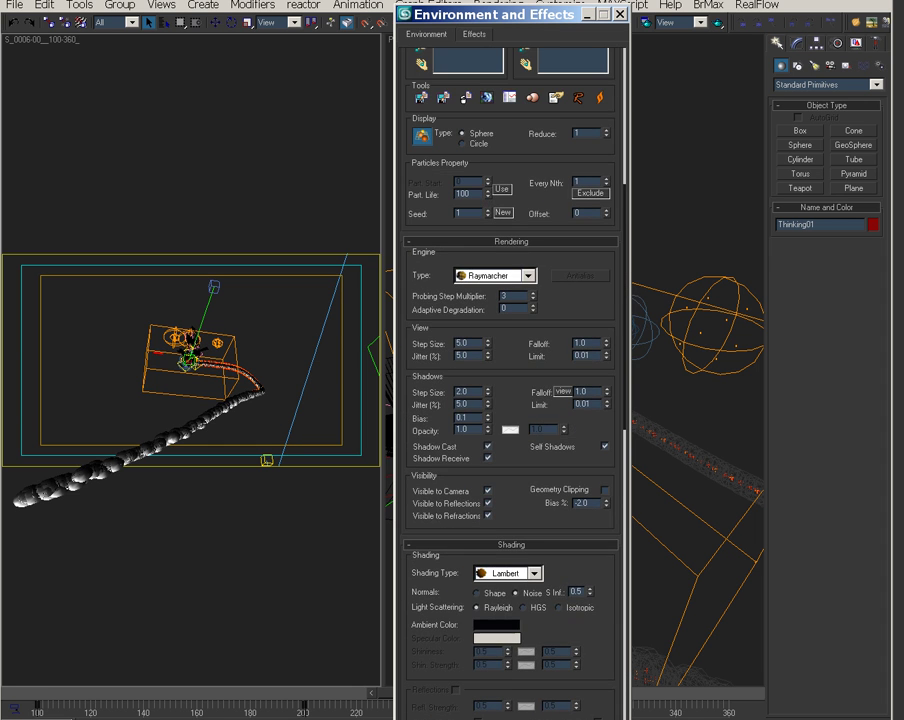
pyautogui.moveTo(510, 250); pyautogui.dragTo(463, 654)
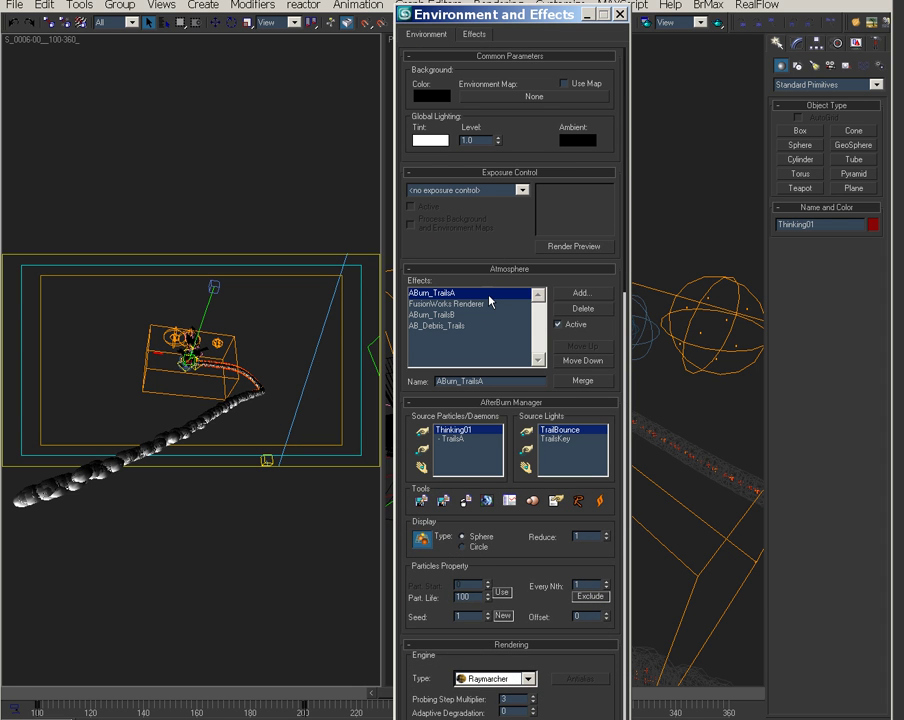
pyautogui.click(475, 314)
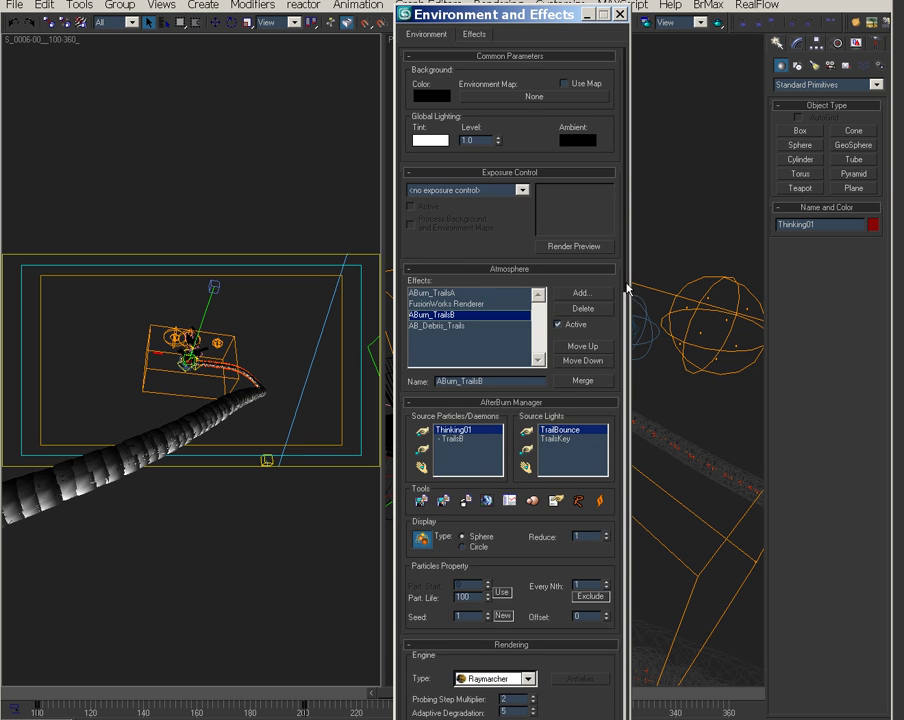
pyautogui.scroll(-15, 578, 474)
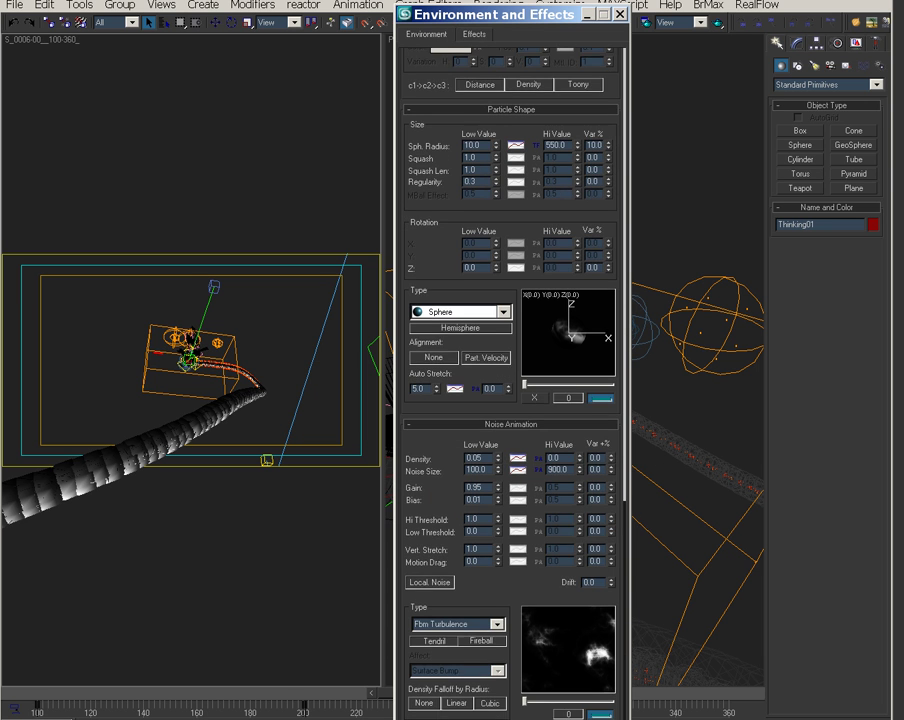
pyautogui.scroll(-2, 513, 380)
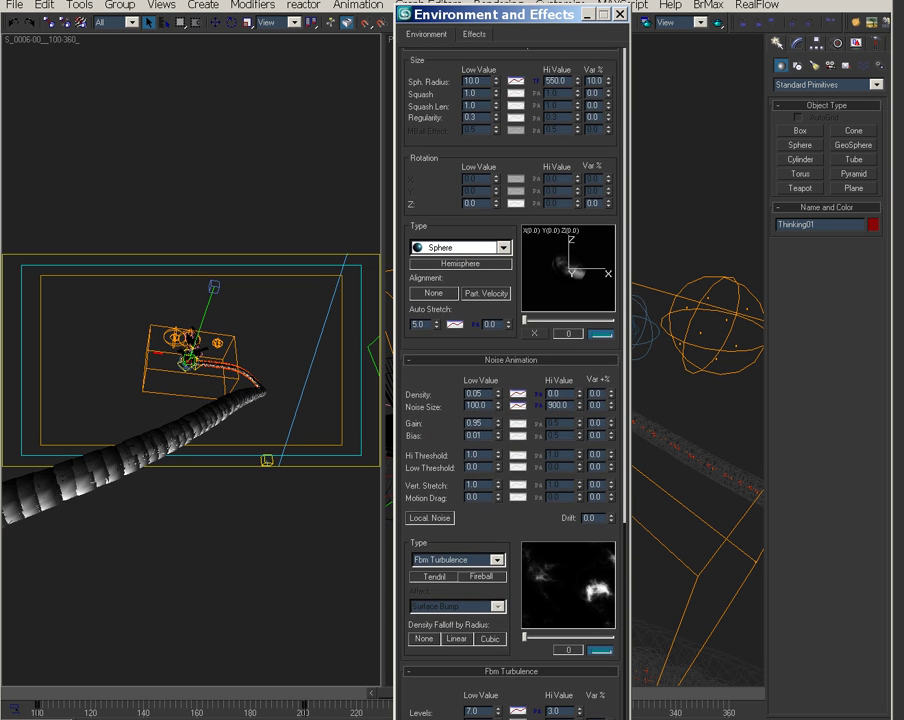
pyautogui.moveTo(529, 62); pyautogui.dragTo(554, 328)
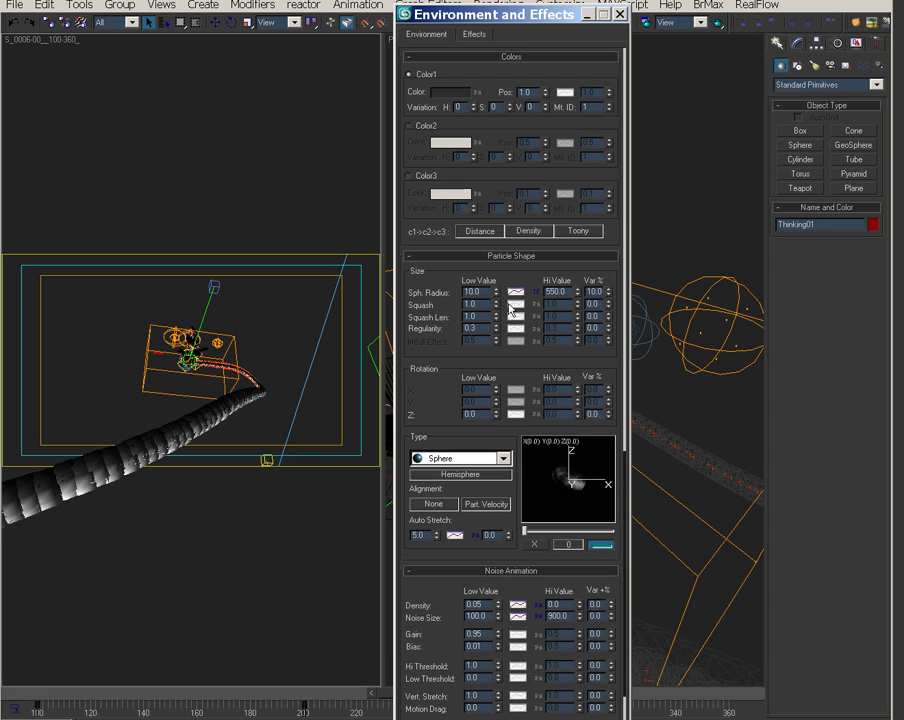
pyautogui.scroll(3, 612, 456)
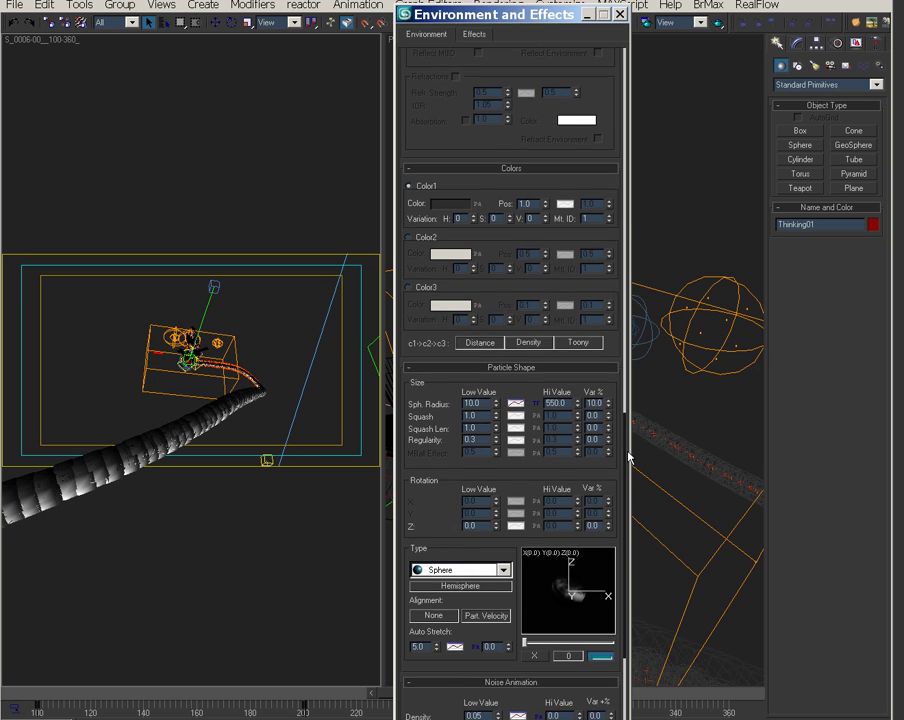
pyautogui.doubleClick(472, 404)
# Reselect the ABurn_TrailsA effect and open the Thinking Particles float channel settings for its sphere radius
pyautogui.moveTo(622, 432); pyautogui.dragTo(603, 42)
pyautogui.click(450, 295)
pyautogui.moveTo(622, 103); pyautogui.dragTo(558, 445)
pyautogui.scroll(-4, 558, 448)
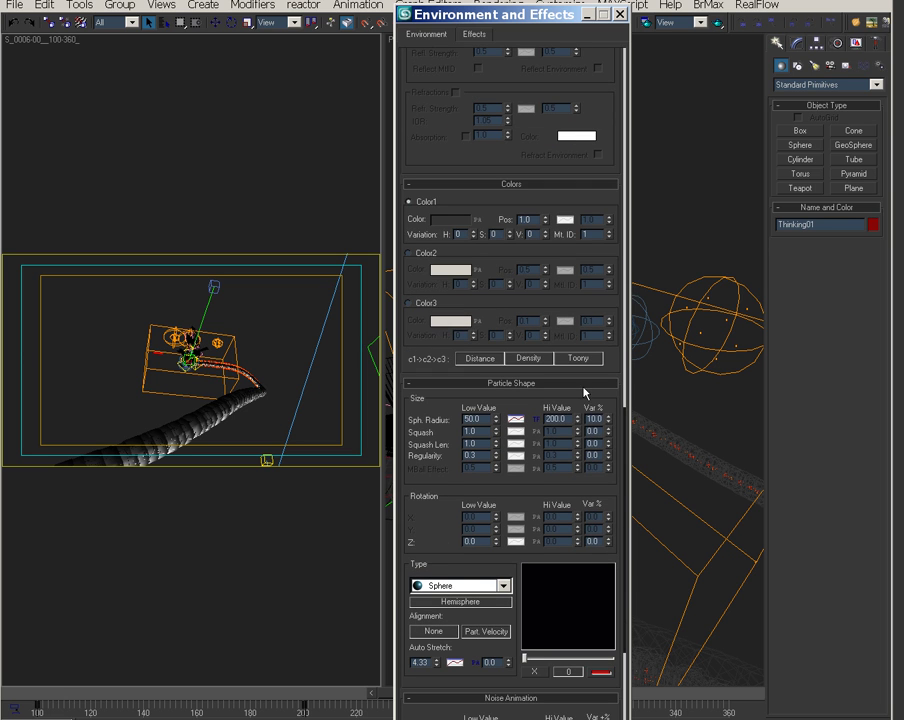
pyautogui.click(536, 420)
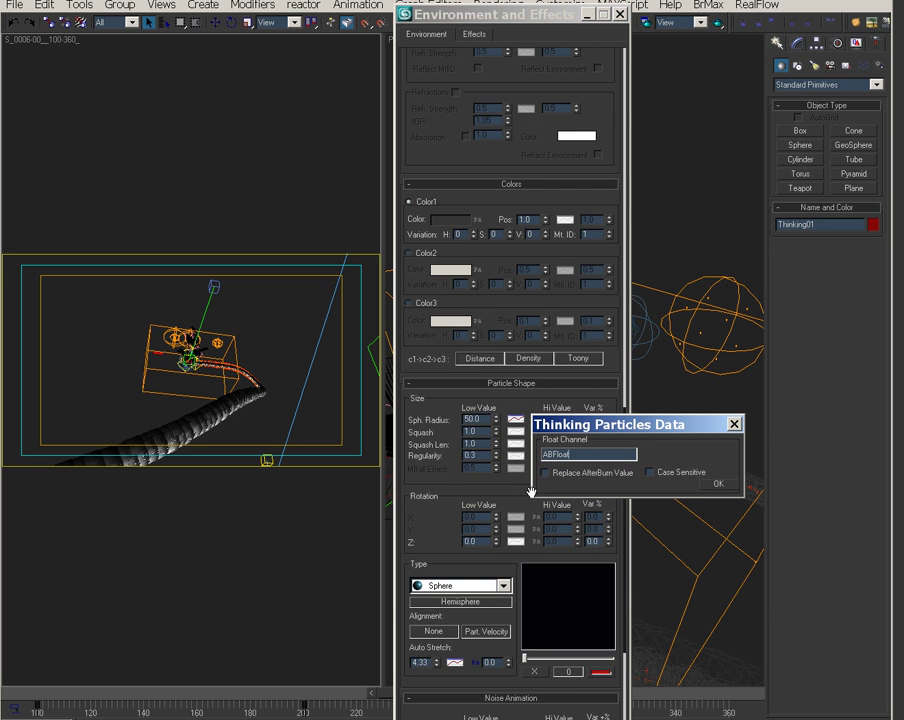
# Bring back the Thinking Particles setup and compare the TrailsA group's ABFloat data channel with the Data Channel node in Trails_A_ABFloatData
pyautogui.moveTo(397, 719); pyautogui.dragTo(465, 84)
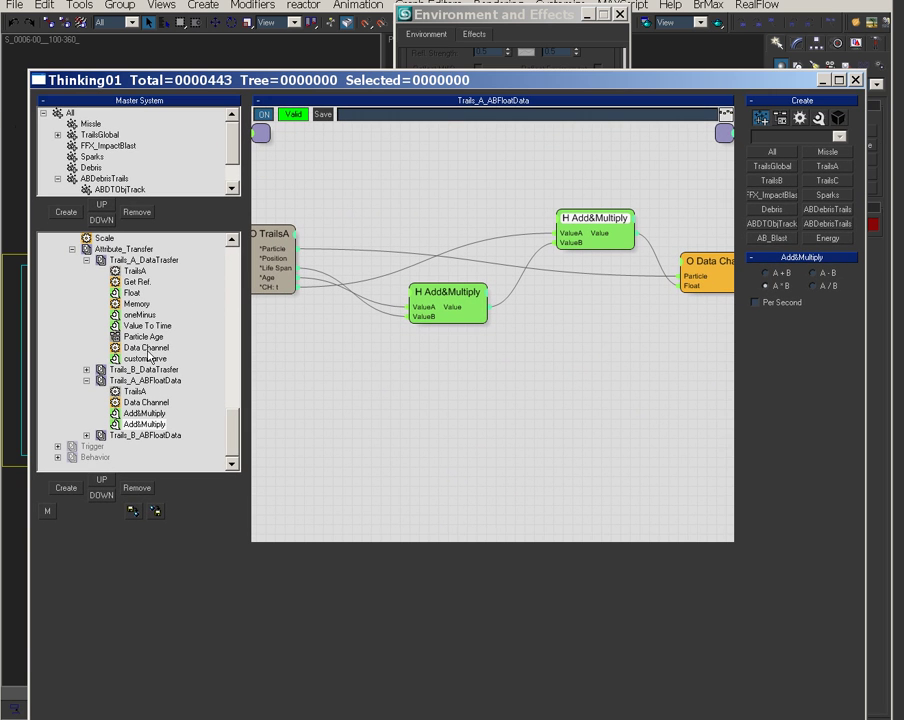
pyautogui.scroll(-1, 236, 145)
pyautogui.scroll(1, 245, 135)
pyautogui.doubleClick(99, 134)
pyautogui.click(106, 145)
pyautogui.click(783, 210)
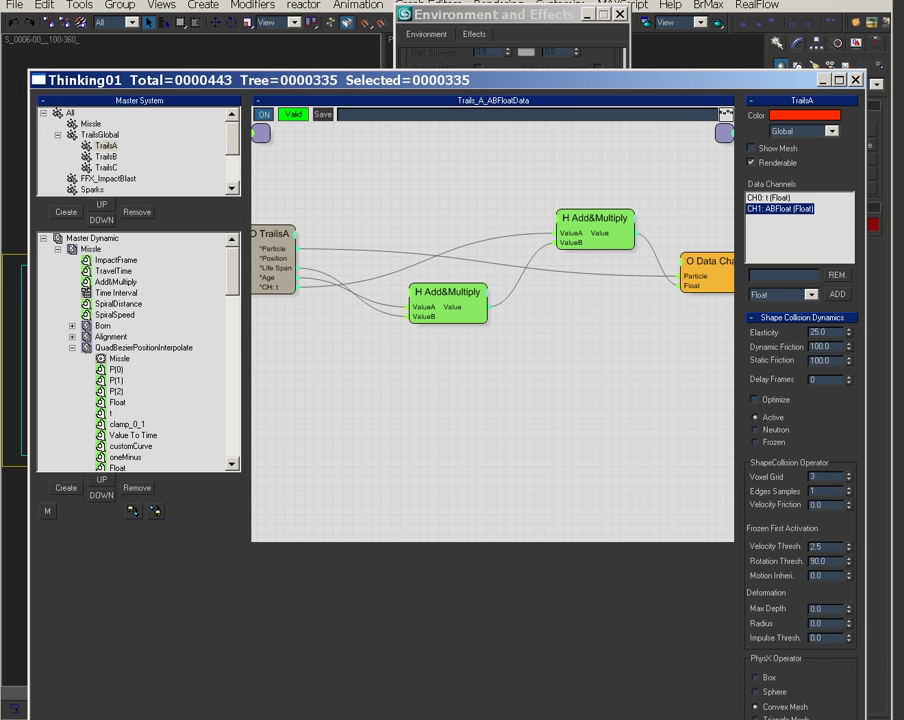
pyautogui.click(694, 276)
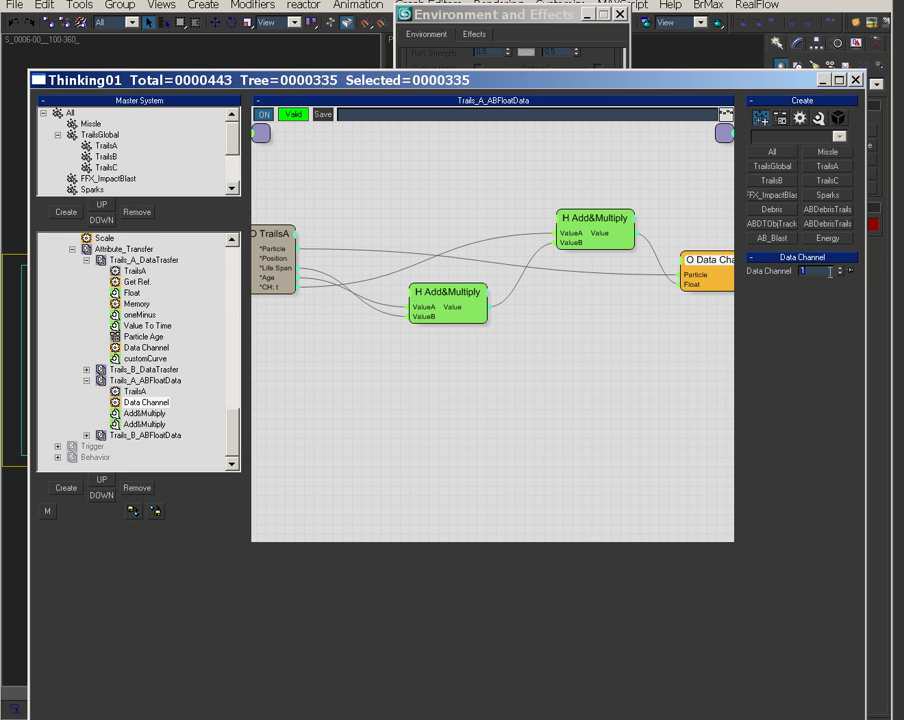
pyautogui.click(112, 147)
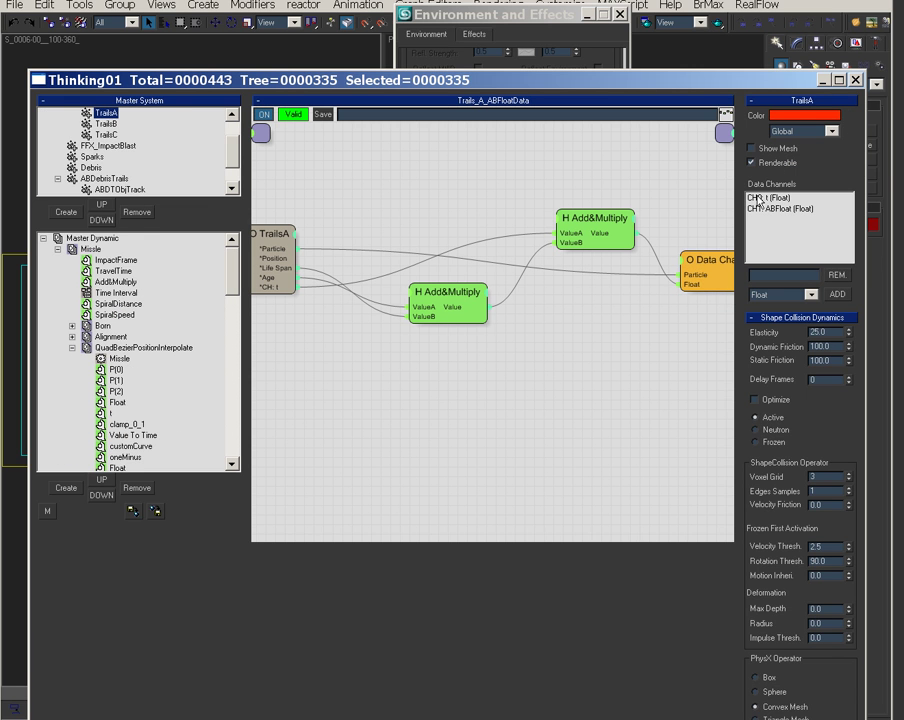
# Return to the Environment and Effects settings, confirm the ABFloat channel, and view and dismiss the sphere radius curve
pyautogui.moveTo(682, 80); pyautogui.dragTo(250, 716)
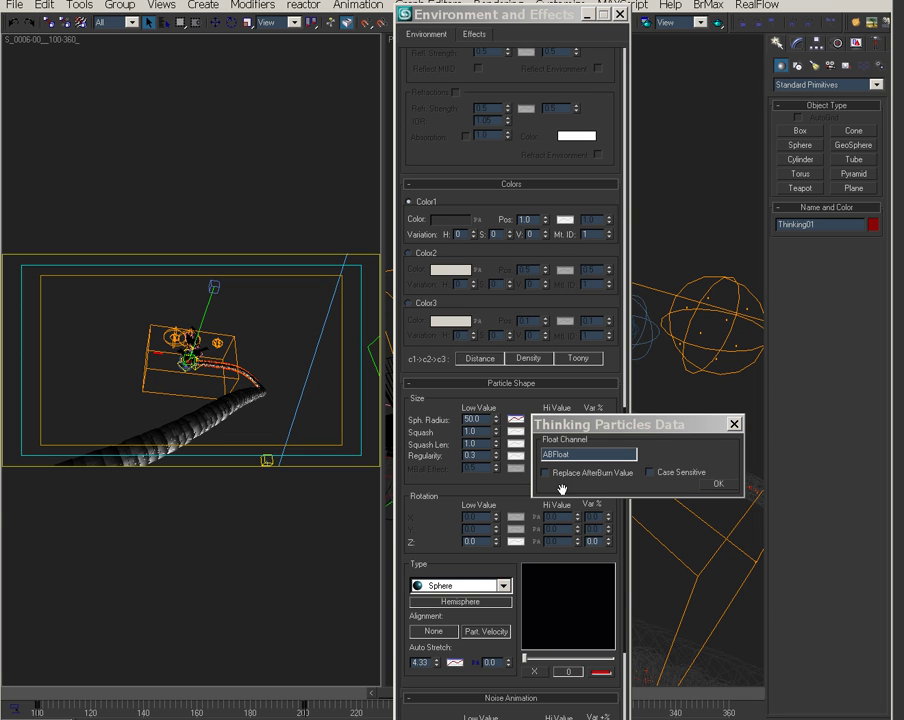
pyautogui.click(717, 487)
pyautogui.click(515, 420)
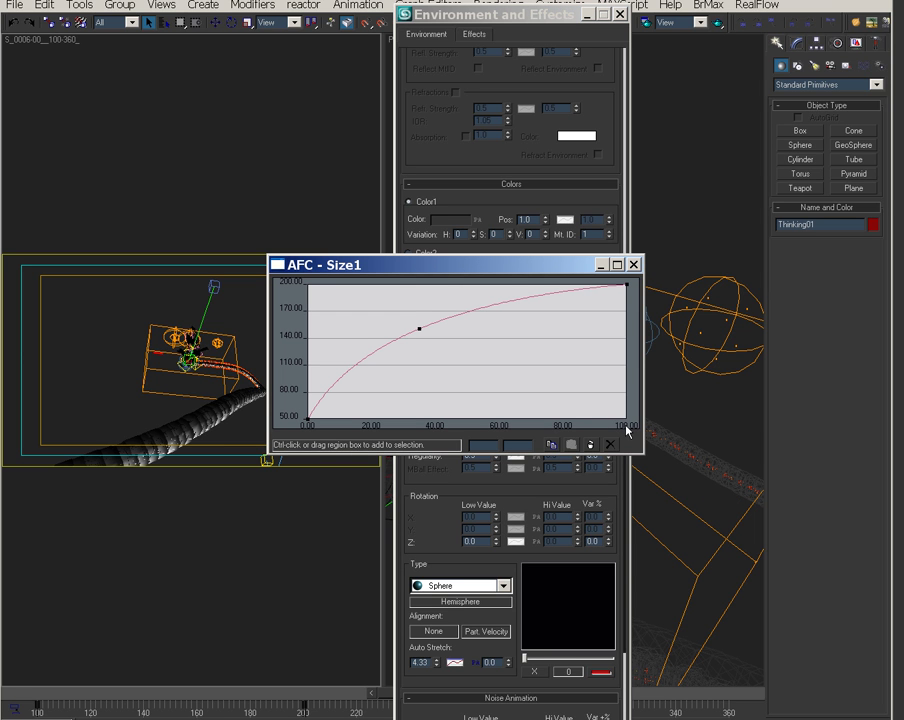
pyautogui.click(633, 264)
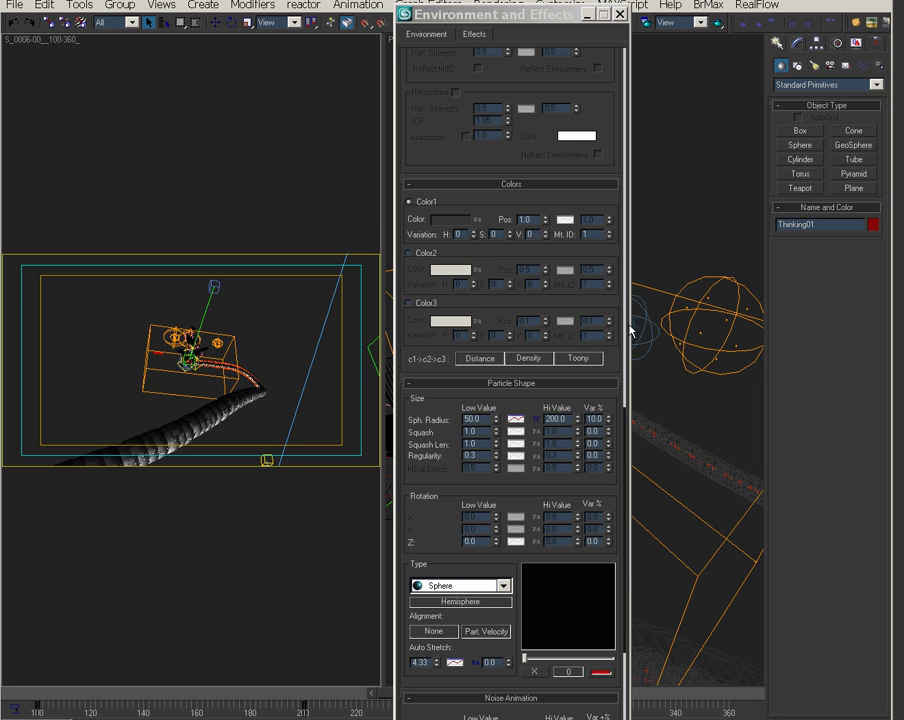
# View ABurn_TrailsA's noise animation Density curve and dismiss it
pyautogui.scroll(-5, 456, 296)
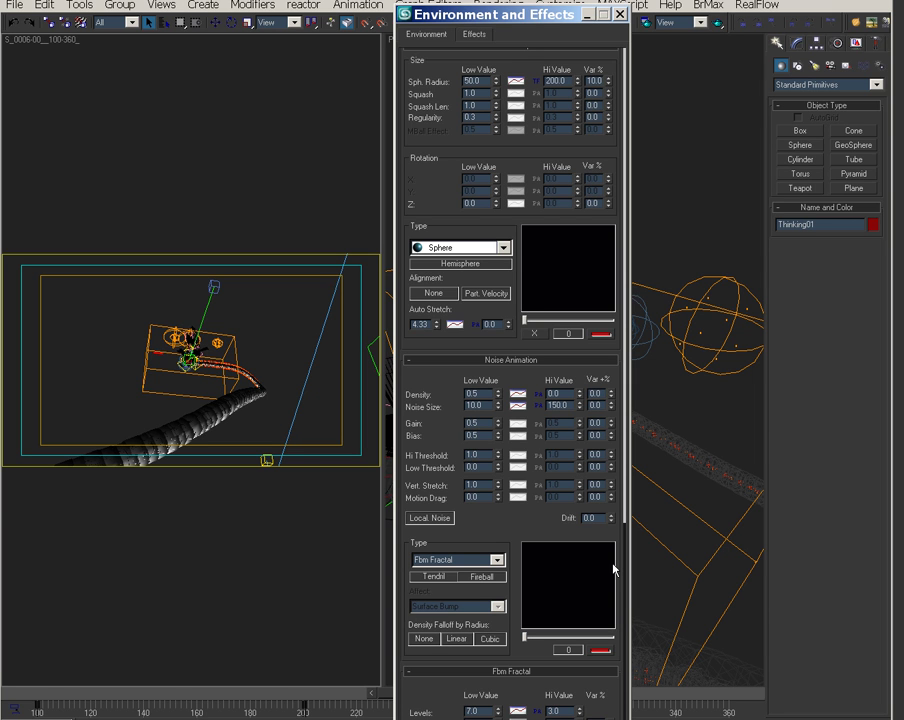
pyautogui.click(518, 394)
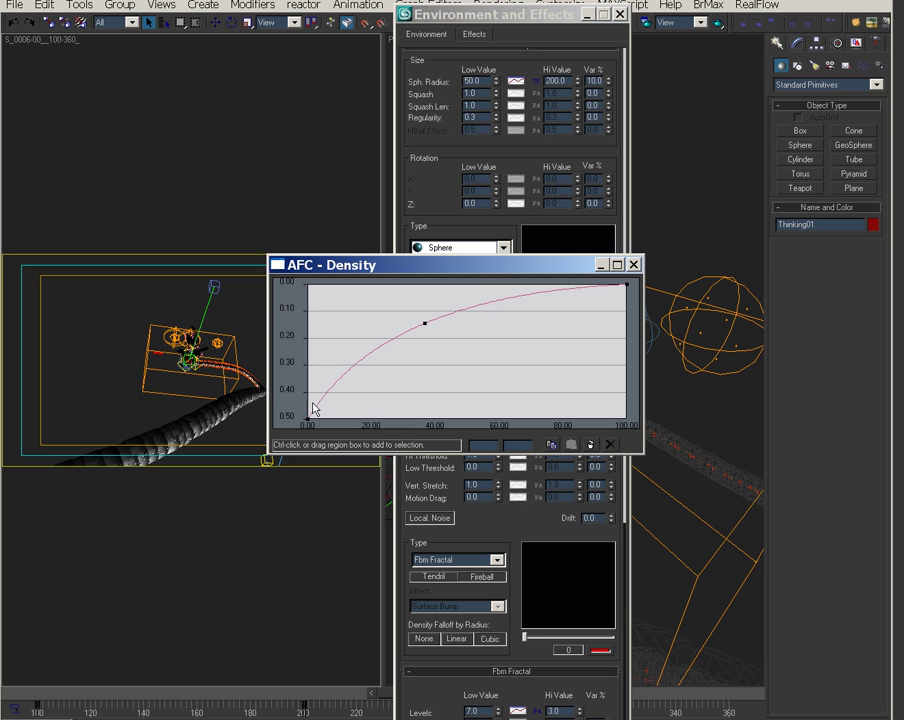
pyautogui.click(634, 265)
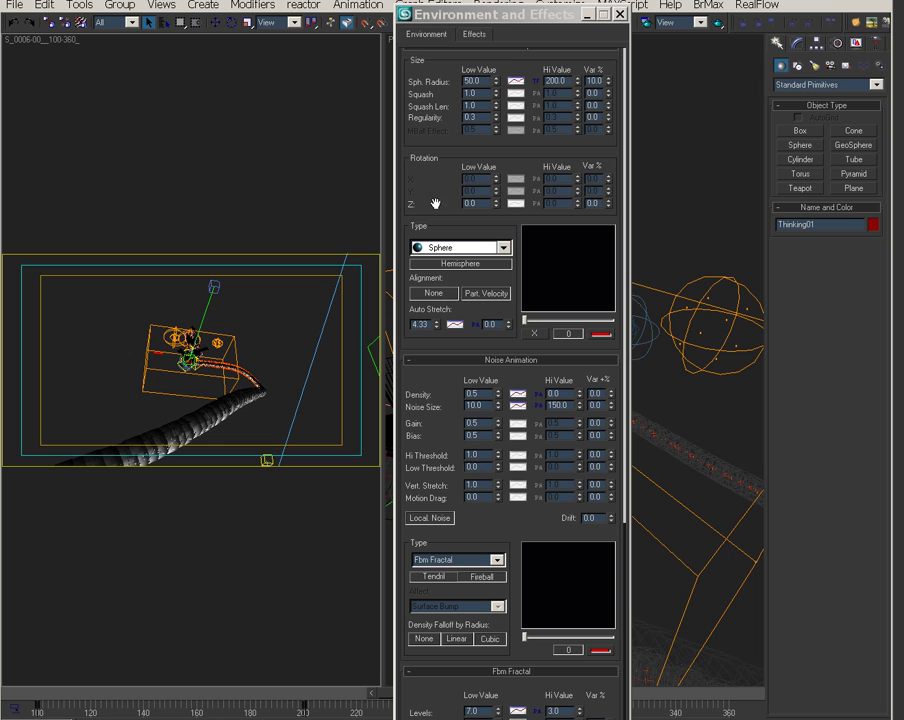
# Enable the noise and particle shape previews for ABurn_TrailsA and try out the particle shape preview
pyautogui.click(603, 651)
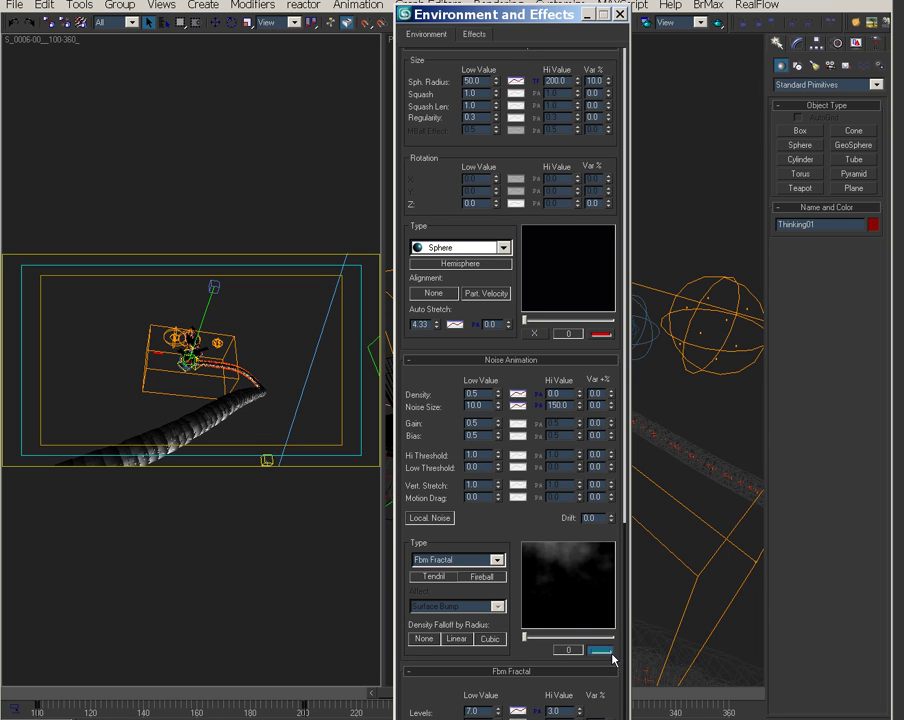
pyautogui.click(600, 335)
pyautogui.moveTo(524, 320)
pyautogui.mouseDown()
pyautogui.moveTo(590, 321)
pyautogui.moveTo(524, 320)
pyautogui.mouseUp()
pyautogui.moveTo(574, 273); pyautogui.dragTo(491, 320)
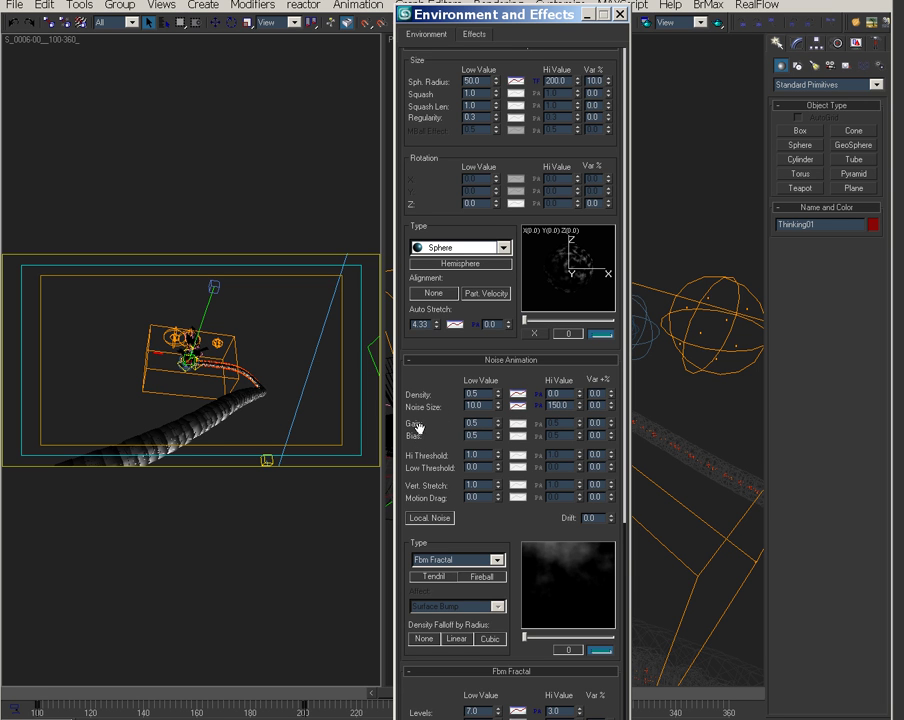
# Select the ABurn_TrailsB effect and examine its particle shape preview and noise animation values
pyautogui.scroll(10, 416, 424)
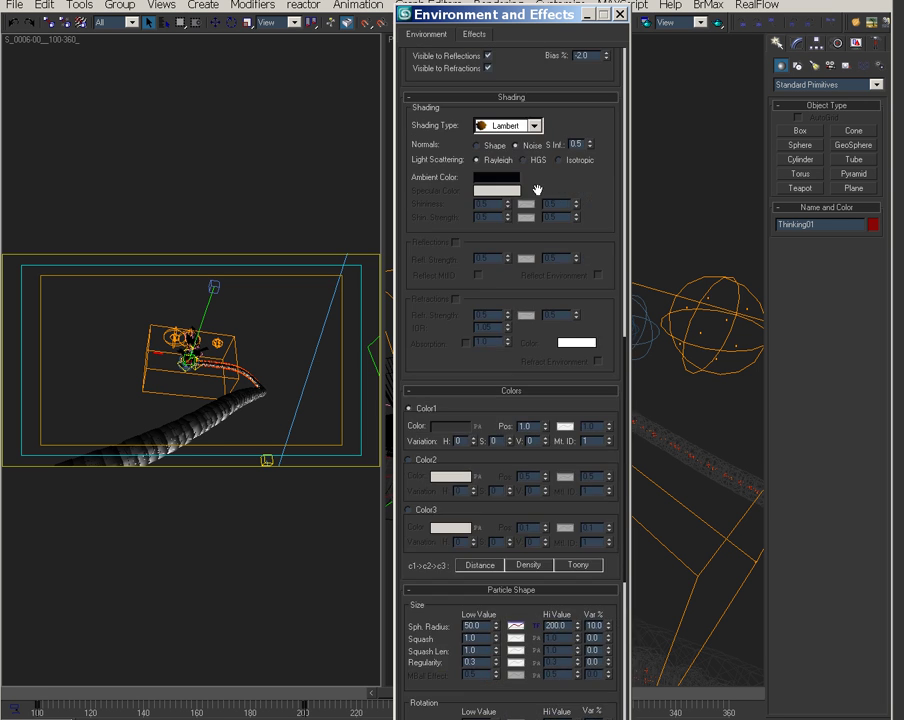
pyautogui.scroll(10, 428, 73)
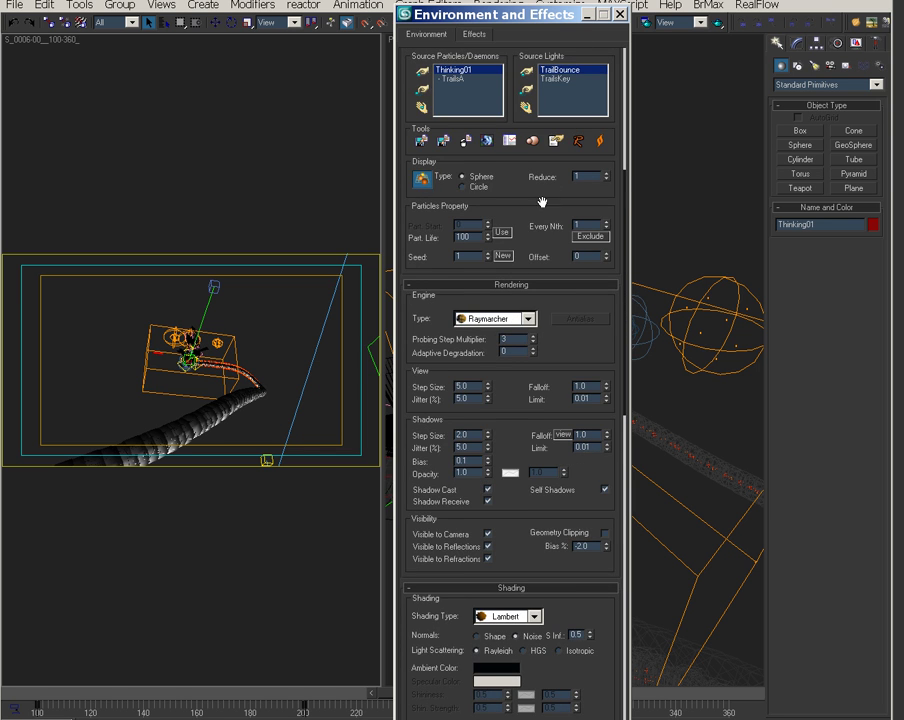
pyautogui.scroll(10, 417, 553)
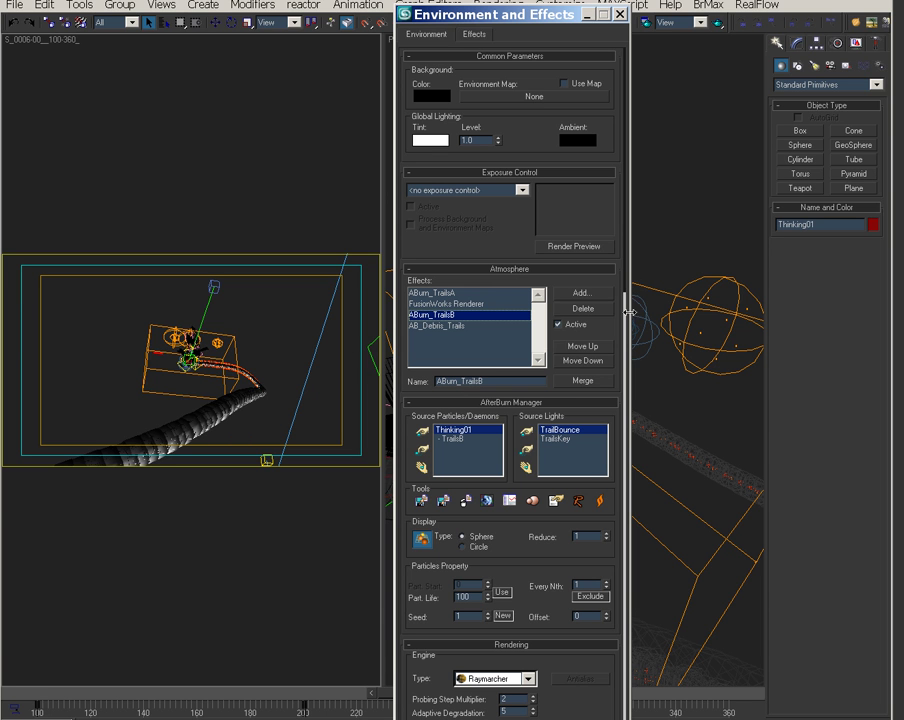
pyautogui.scroll(-15, 630, 318)
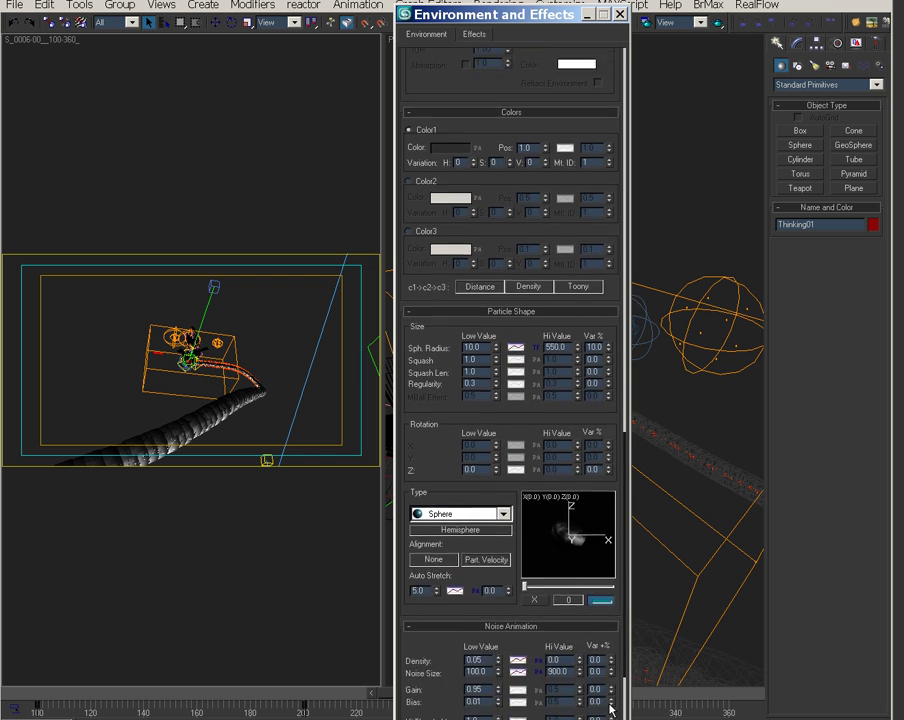
pyautogui.scroll(-3, 614, 700)
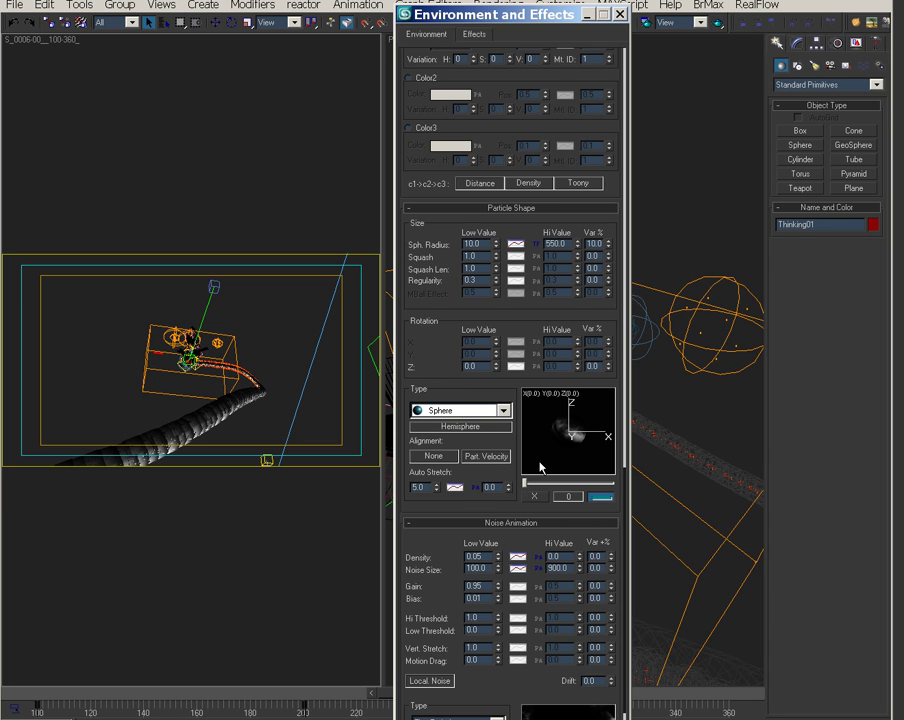
pyautogui.scroll(-1, 430, 522)
pyautogui.moveTo(434, 526); pyautogui.dragTo(436, 410)
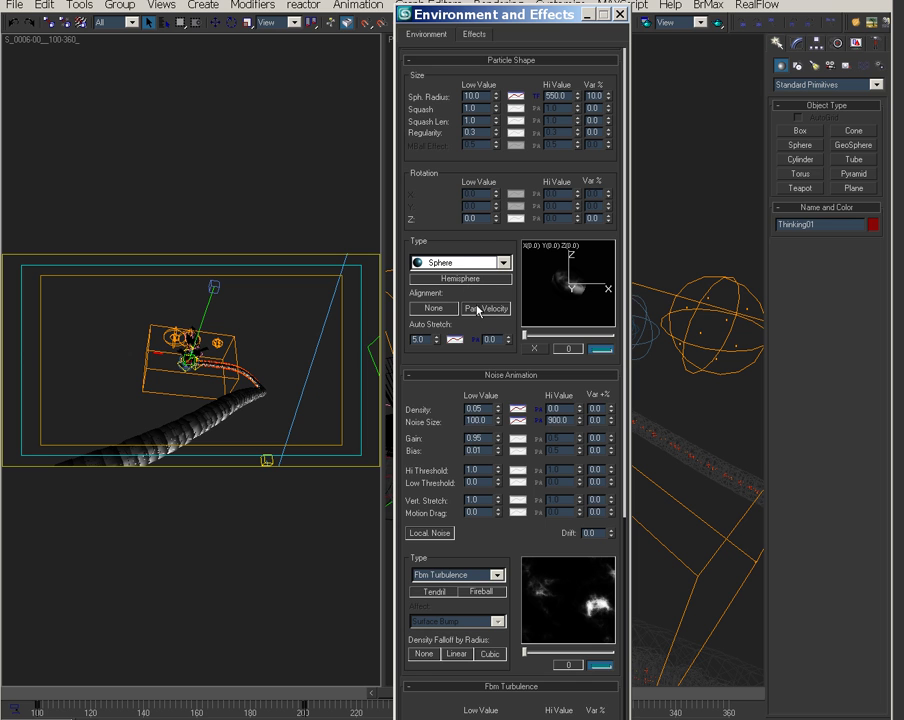
pyautogui.scroll(-1, 410, 416)
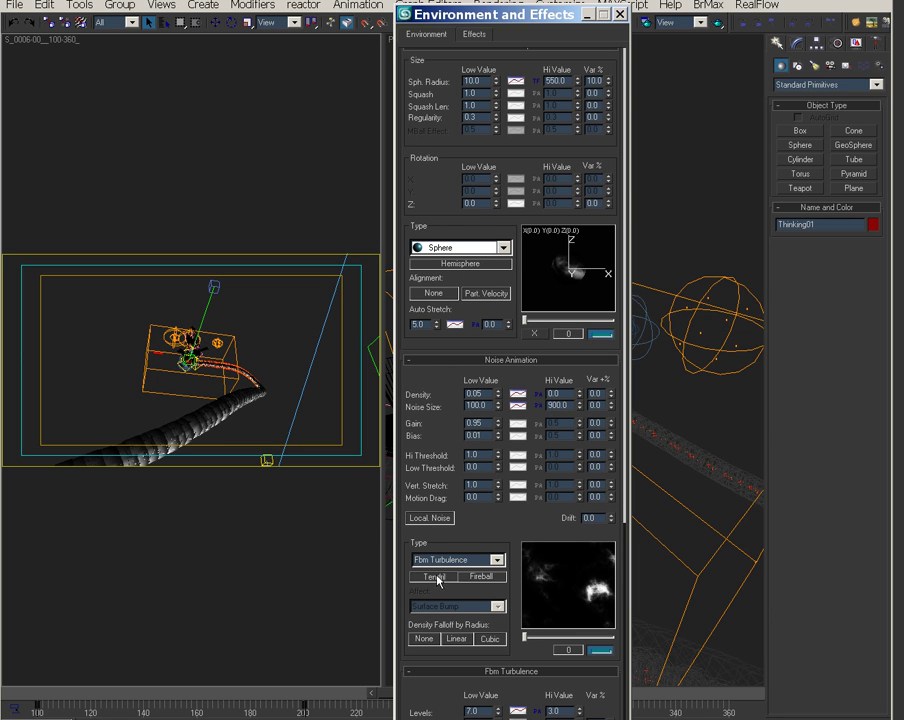
# Try out ABurn_TrailsB's Fbm Turbulence preview and review its sphere radius, color and noise settings
pyautogui.moveTo(525, 637); pyautogui.dragTo(522, 671)
pyautogui.moveTo(556, 650); pyautogui.dragTo(509, 670)
pyautogui.moveTo(430, 110); pyautogui.dragTo(420, 443)
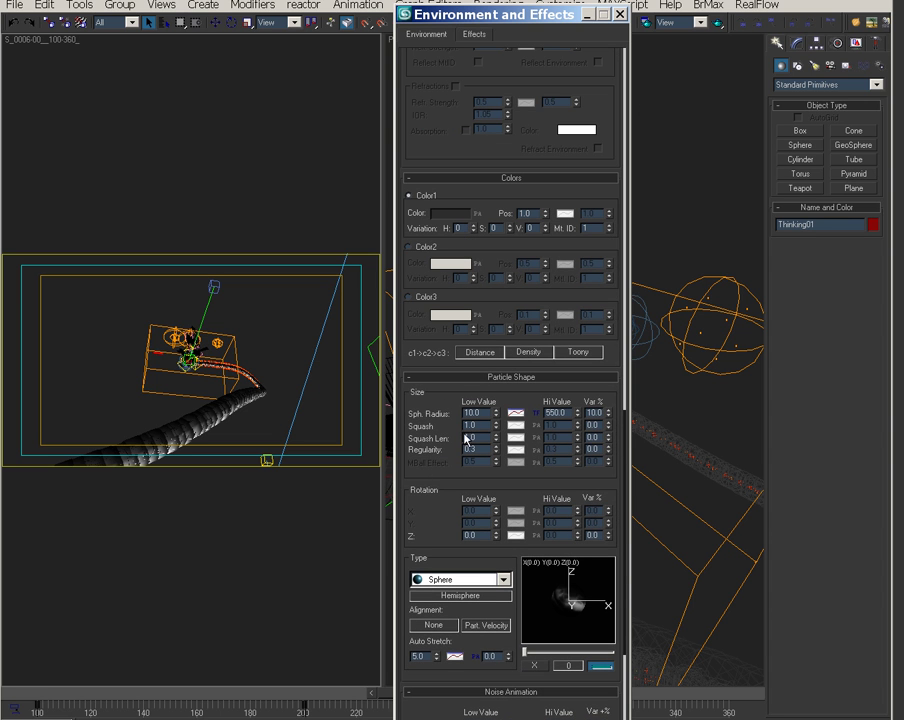
pyautogui.scroll(-3, 440, 400)
pyautogui.scroll(-3, 440, 330)
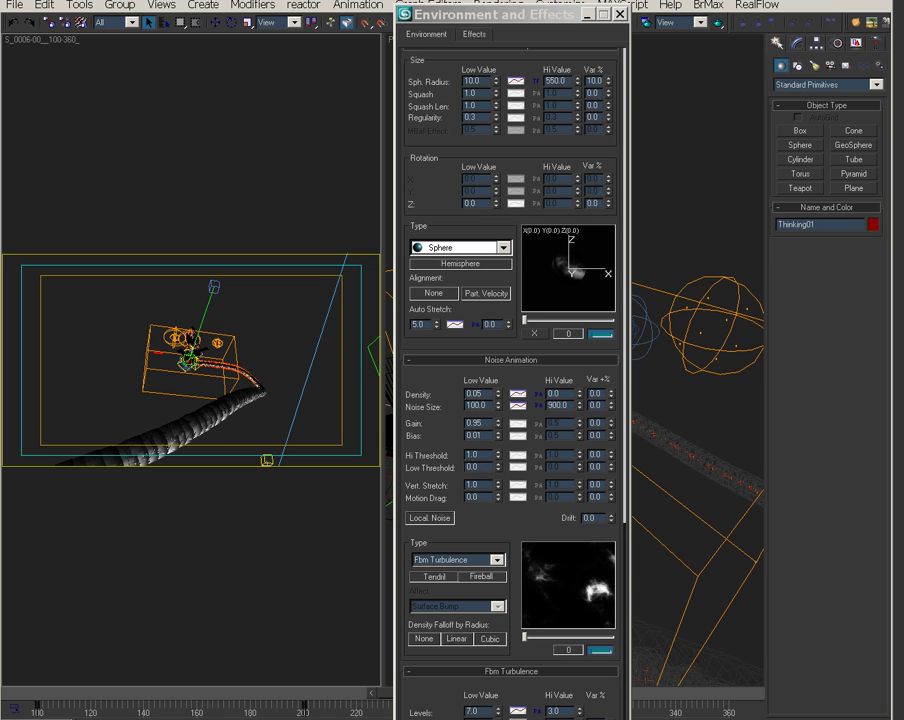
pyautogui.scroll(7, 503, 590)
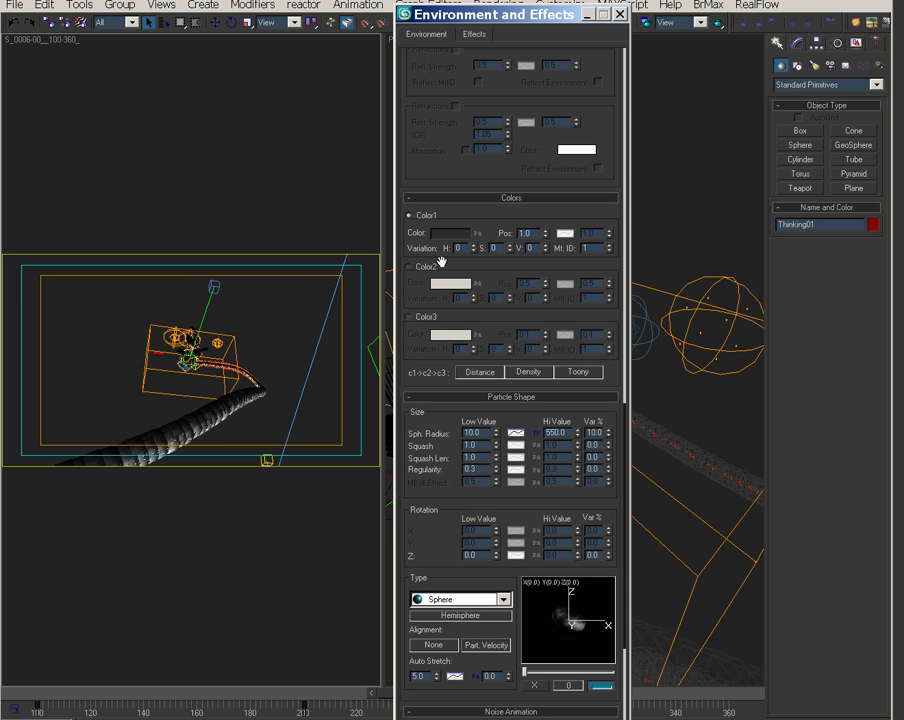
pyautogui.scroll(-7, 470, 460)
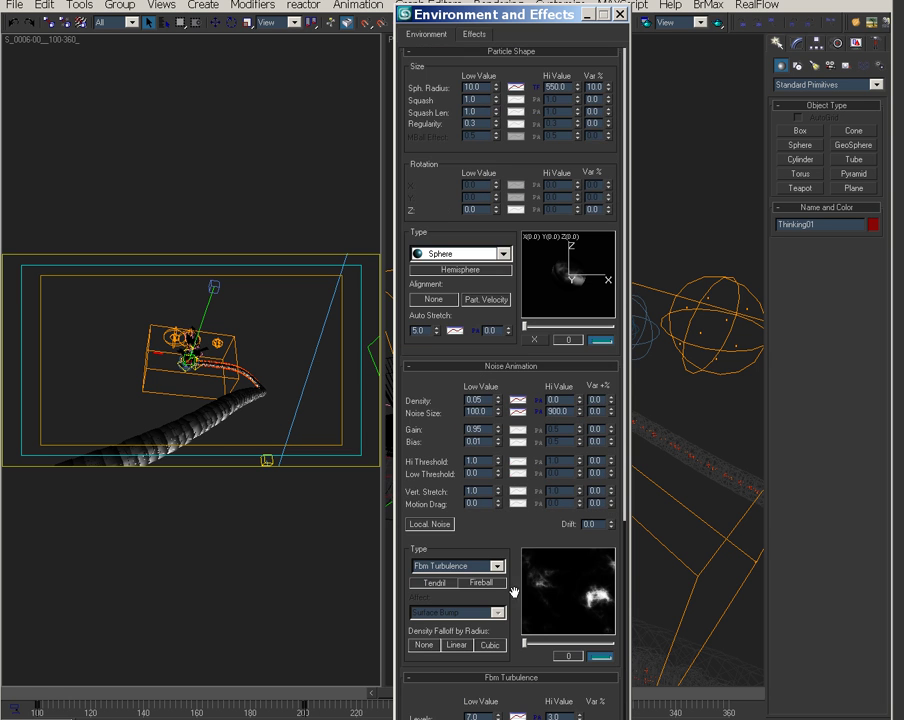